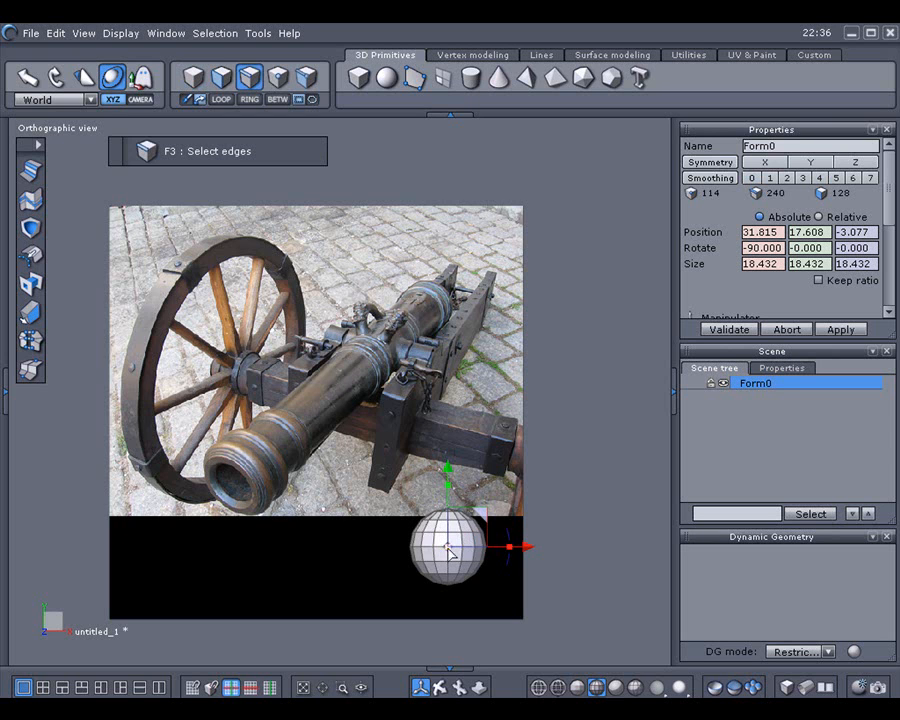
Try extracting the sphere's equatorial edge loop as a curve raised to about Y 32.6, and delete that curve
scroll(438, 549, up, 3)
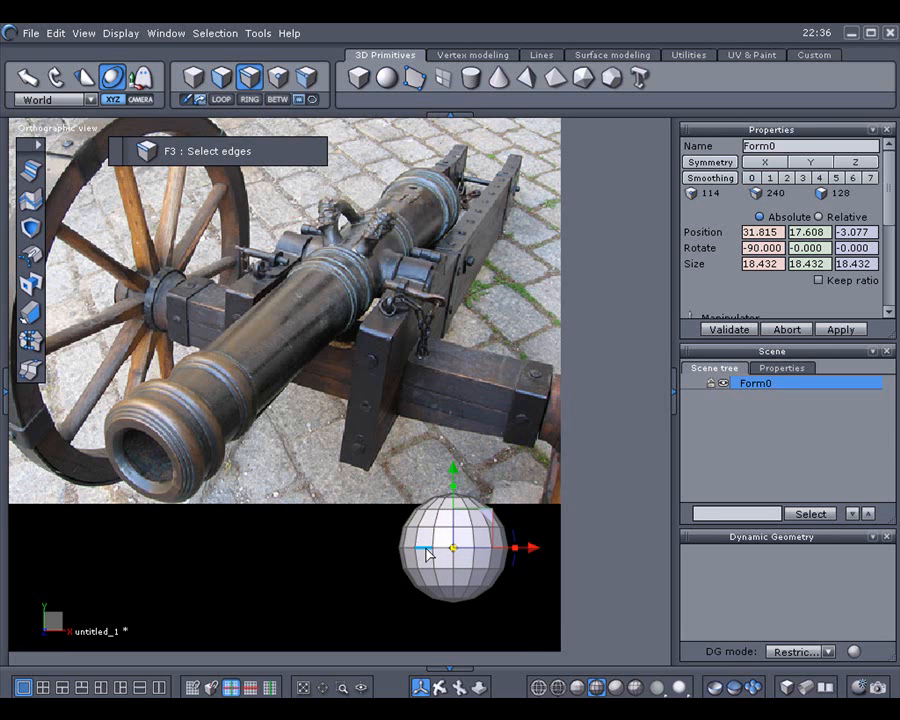
scroll(428, 554, up, 2)
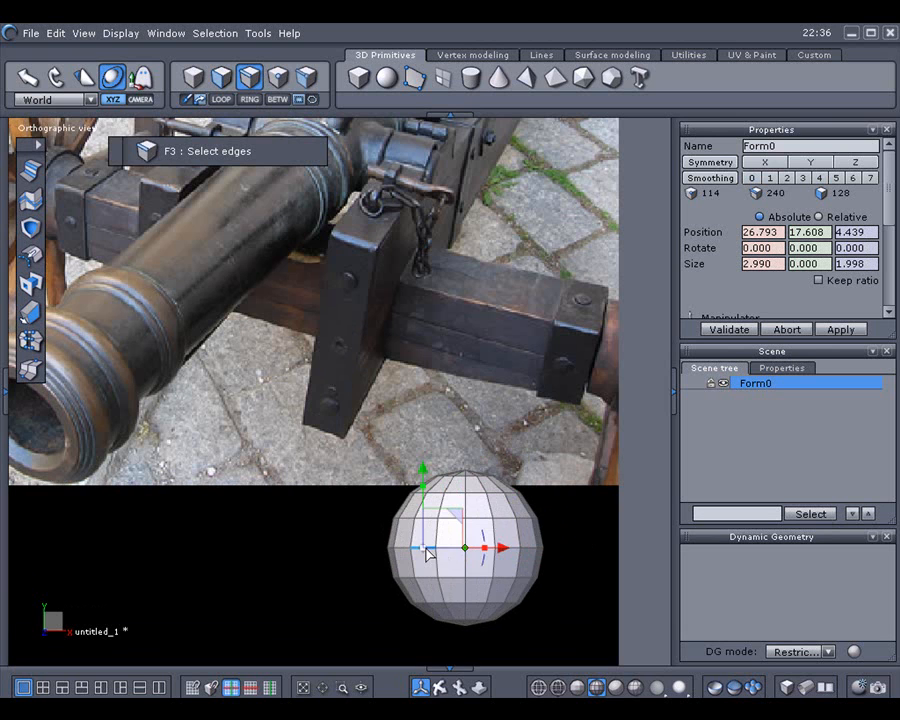
click(221, 99)
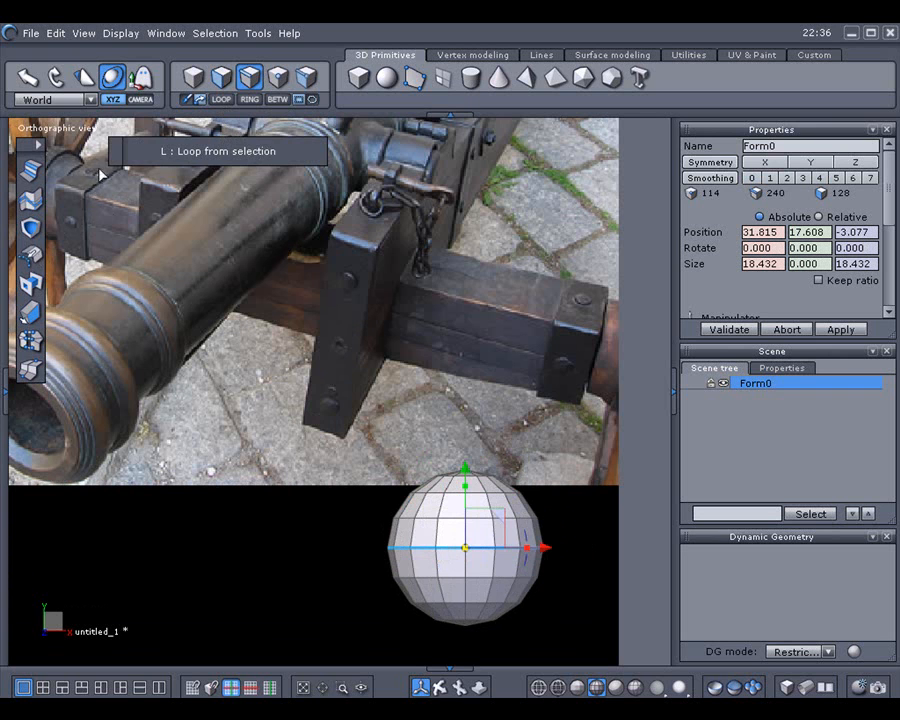
mouse_move(111, 146)
mouse_down()
mouse_move(341, 229)
mouse_move(377, 225)
mouse_move(111, 146)
mouse_up()
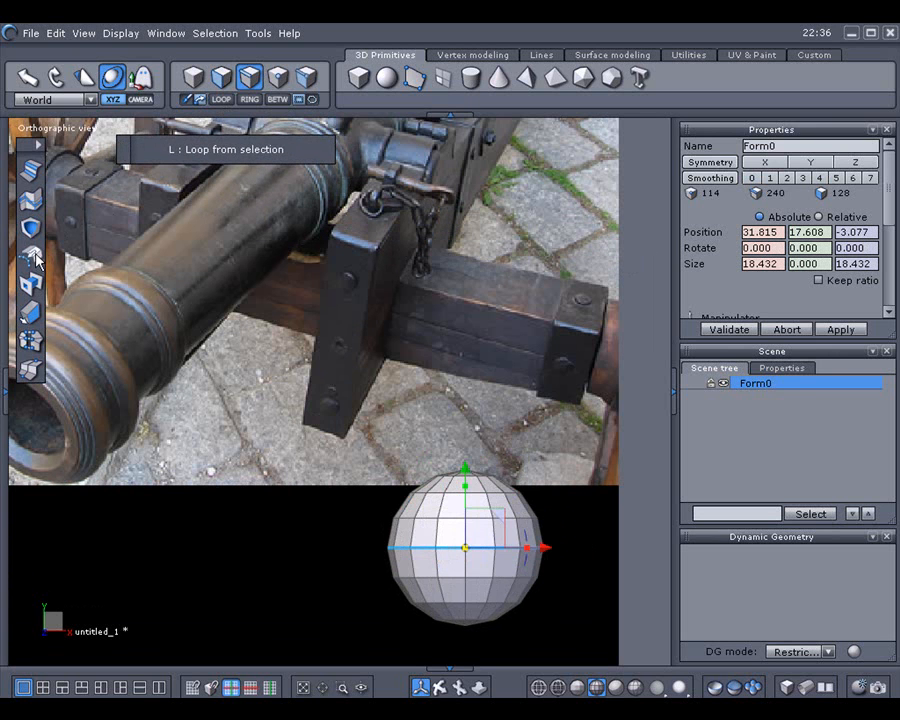
click(33, 257)
drag(465, 467, 464, 342)
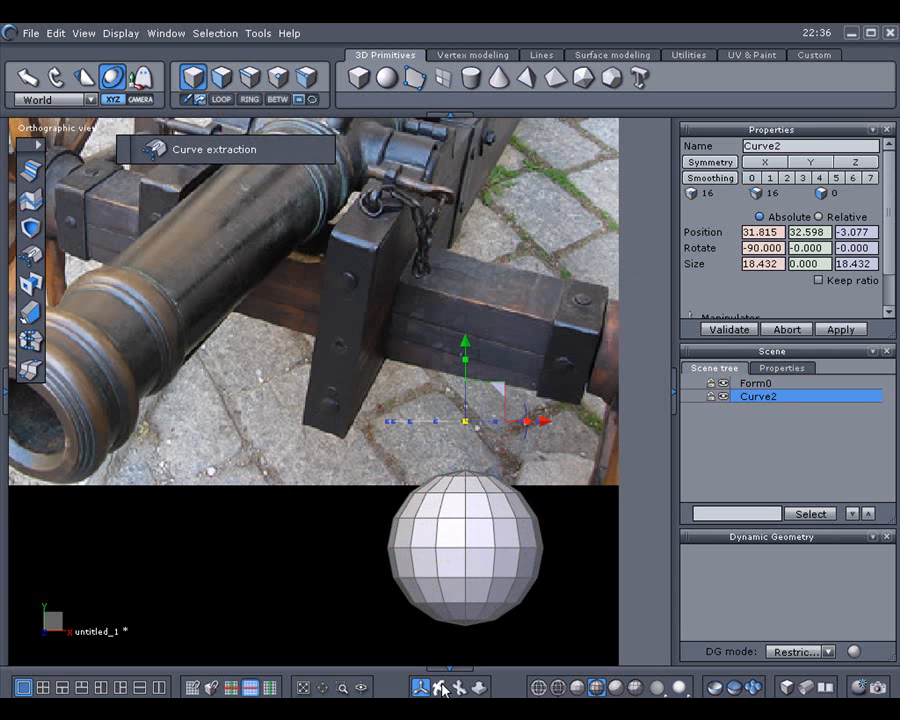
middle_drag(528, 414, 436, 678)
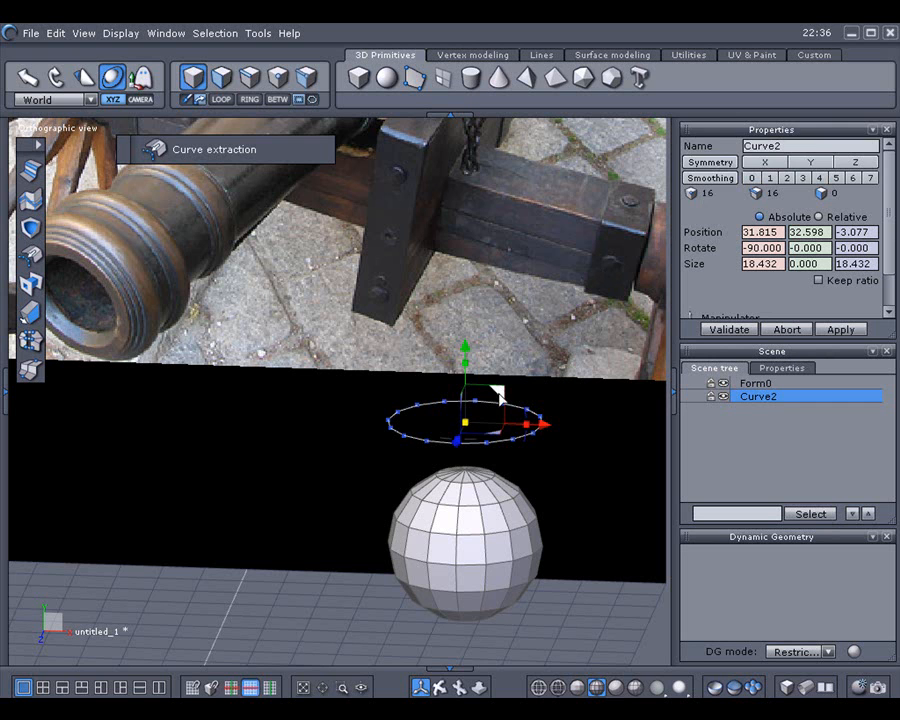
key(Delete)
Draw a vertical cylinder left of the sphere in front view, about 7.09 in radius and about 99 high
key(2)
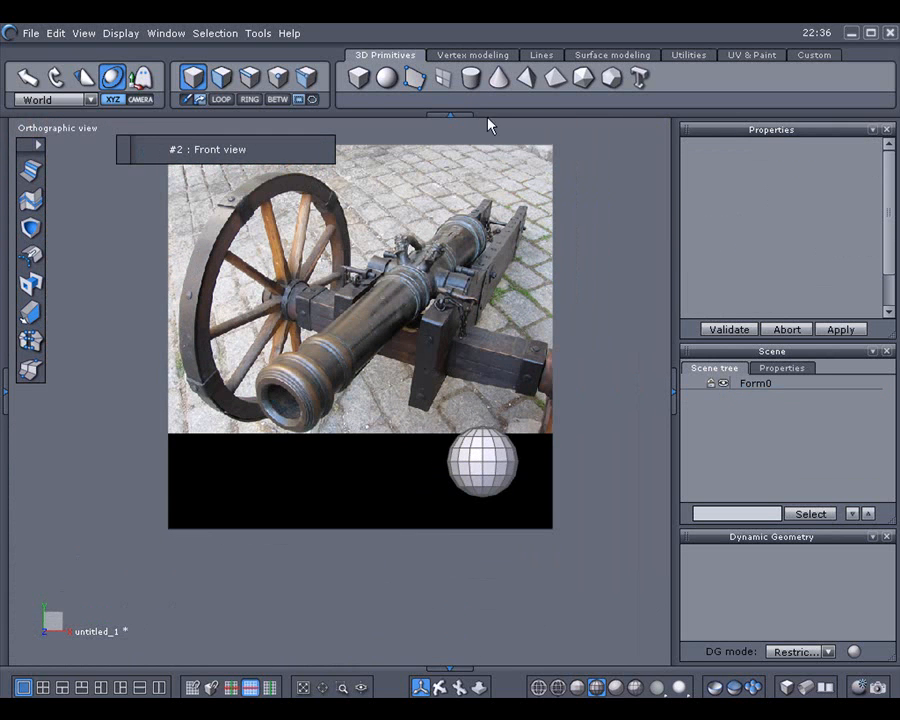
click(473, 80)
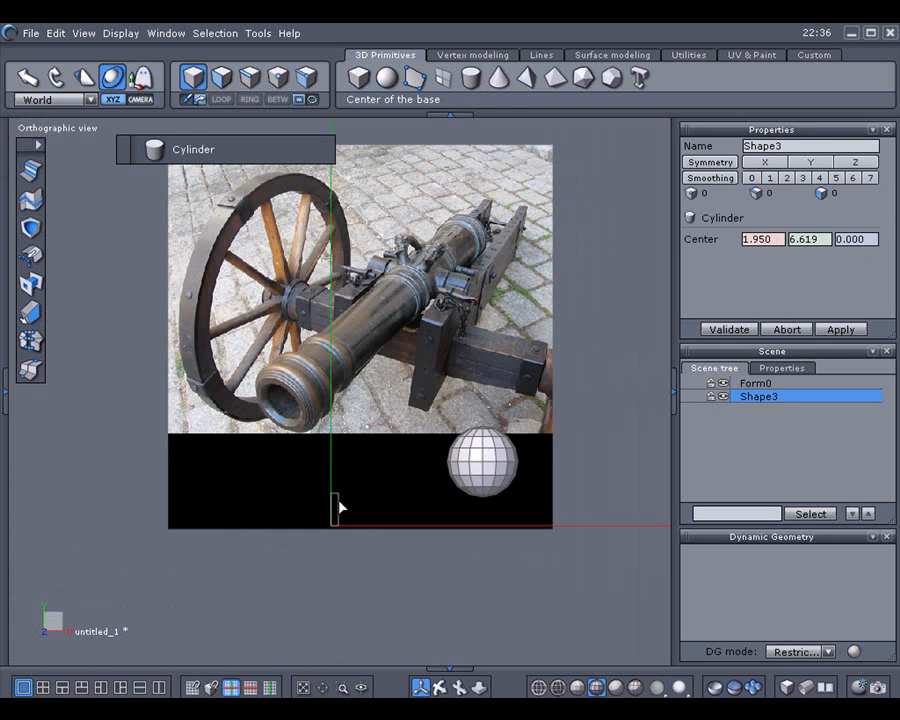
click(337, 525)
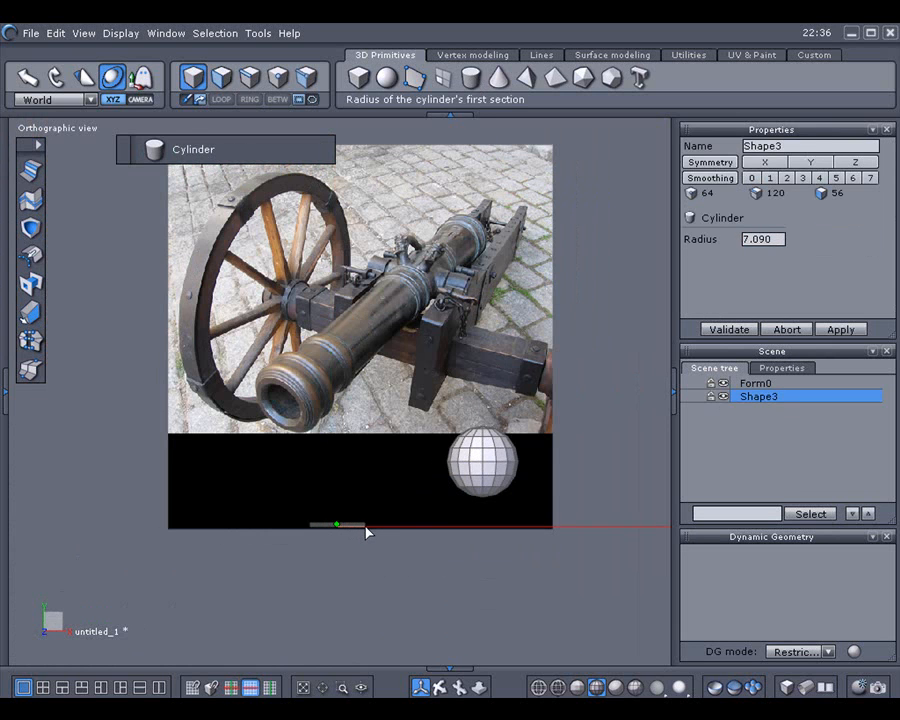
click(366, 529)
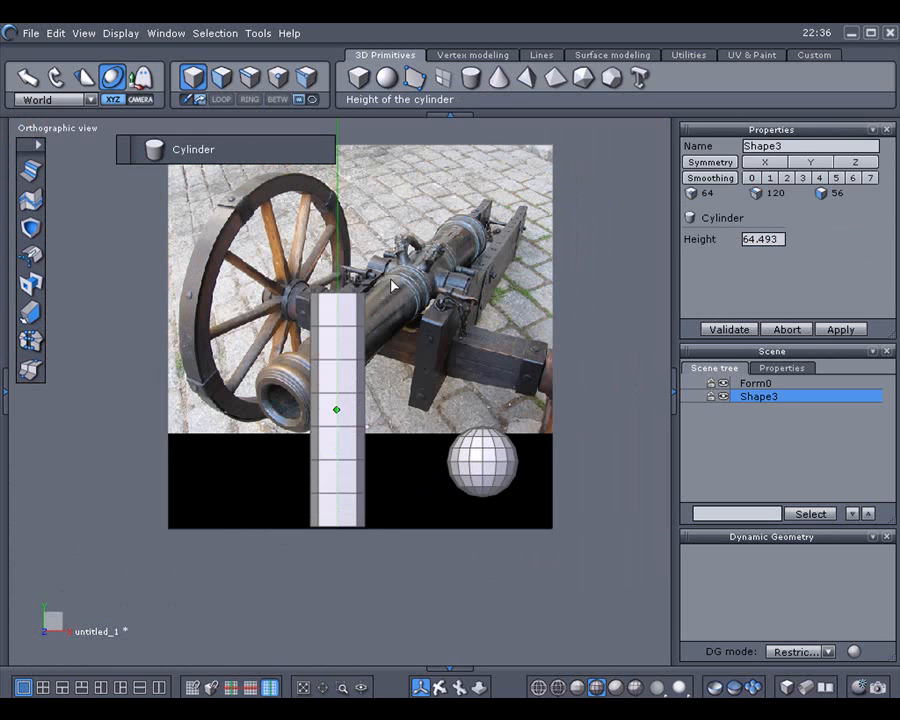
click(402, 152)
Set the cylinder's tessellation to 16 points per section and 2 sections, and validate it
click(792, 237)
click(792, 237)
click(792, 237)
click(792, 237)
drag(792, 261, 792, 278)
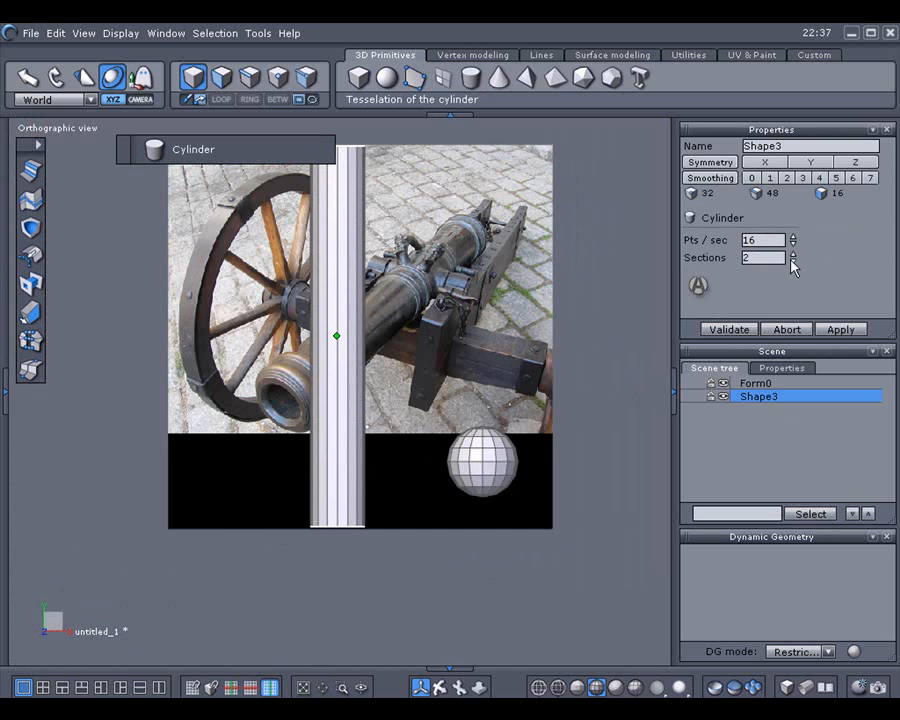
click(731, 330)
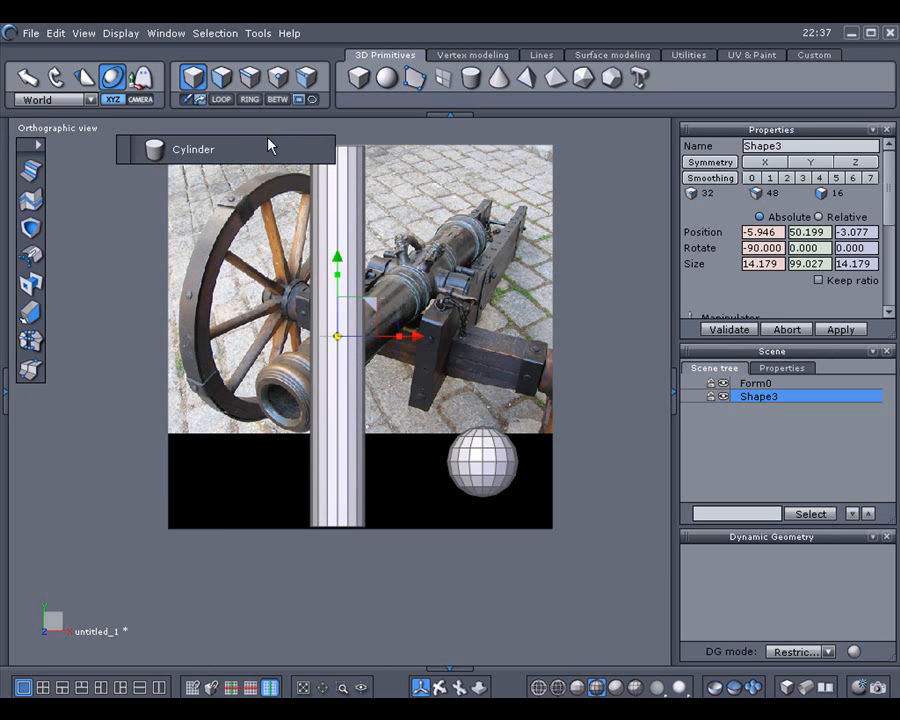
Duplicate the cylinder as a horizontal crosspiece, with the copy rotated 90° and raised to about Y 74
drag(127, 152, 698, 111)
middle_drag(566, 264, 566, 318)
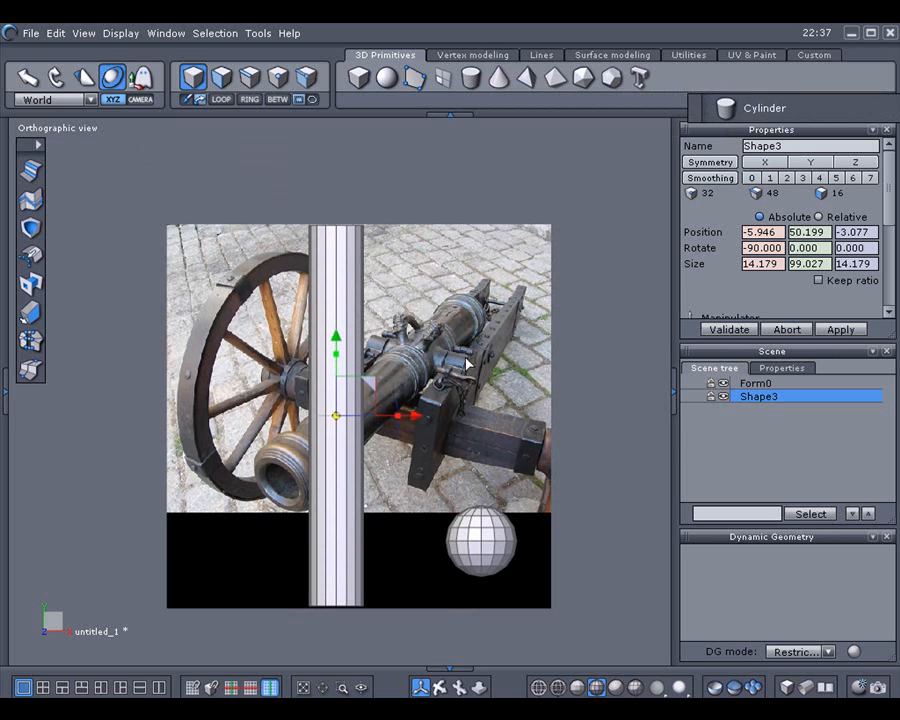
key(ctrl+c)
key(ctrl+v)
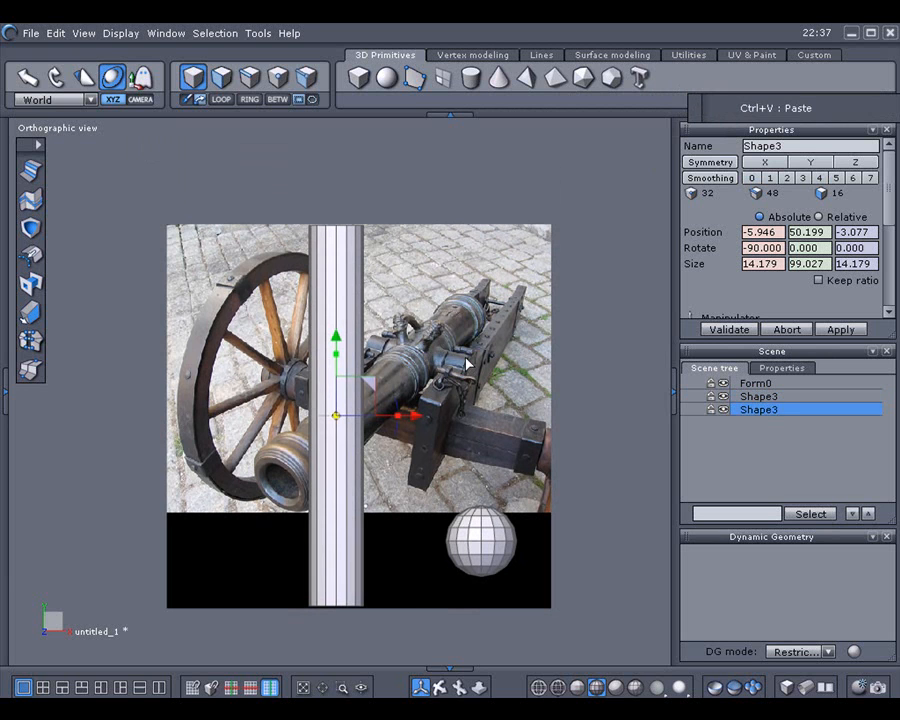
drag(398, 404, 342, 438)
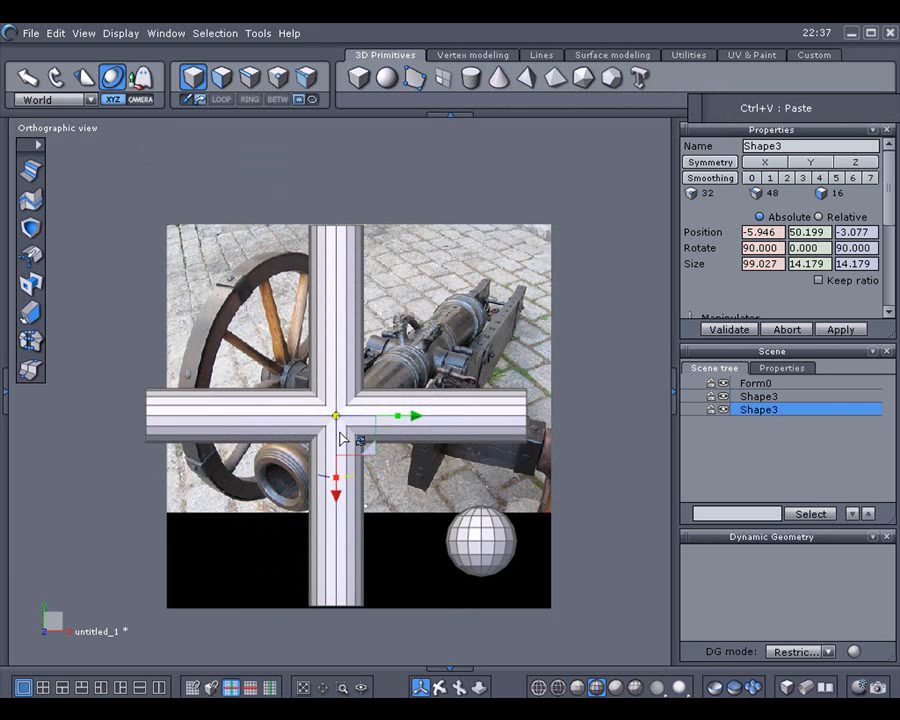
drag(337, 341, 339, 250)
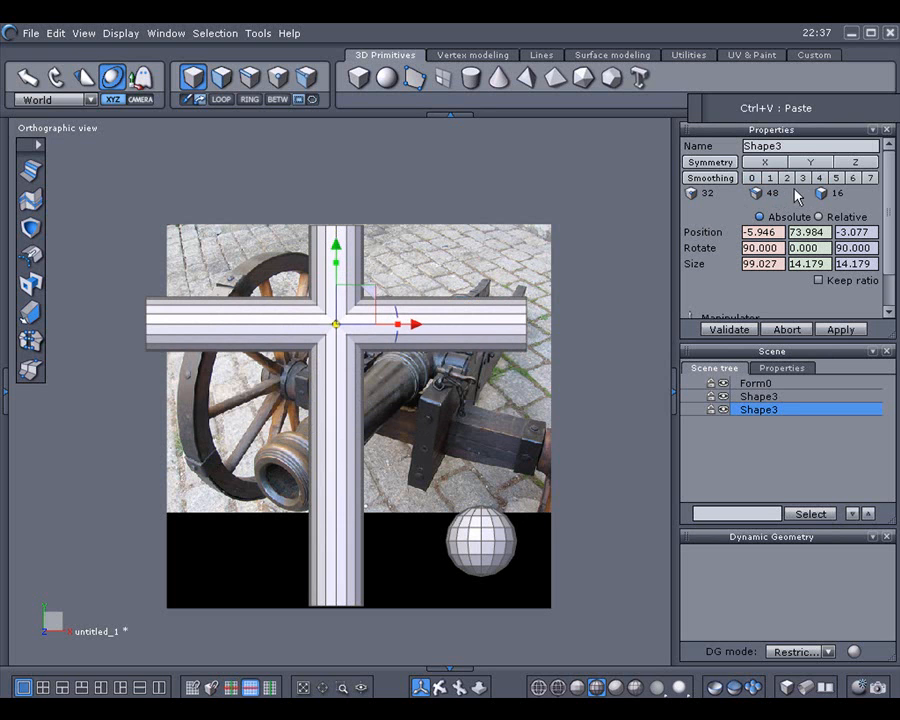
Enable Z symmetry and shorten the horizontal cylinder to about 16.3 in X by scaling its two end edge loops inward
click(856, 162)
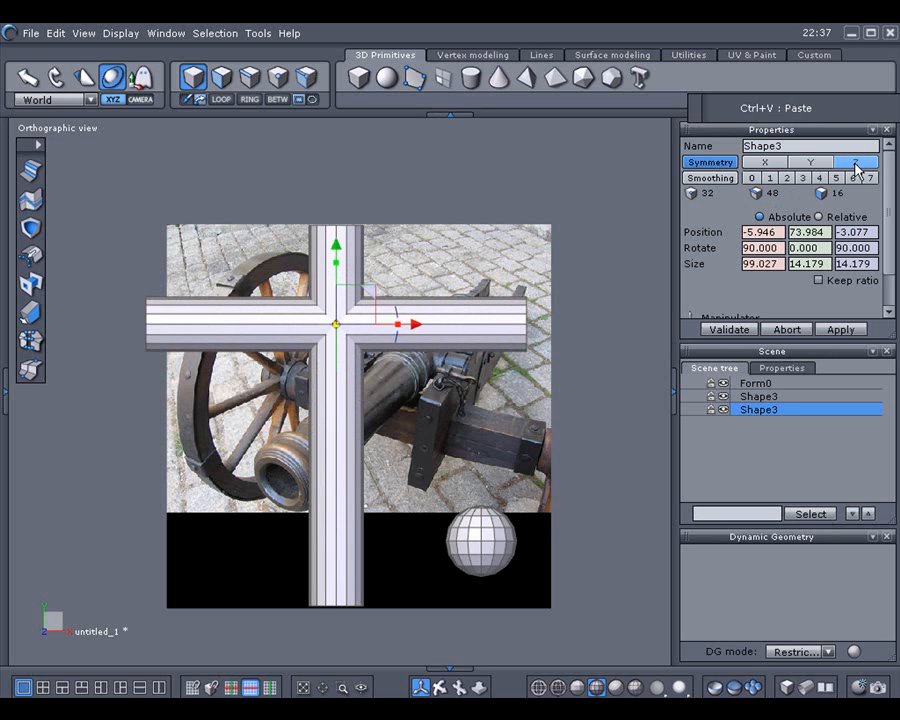
key(F3)
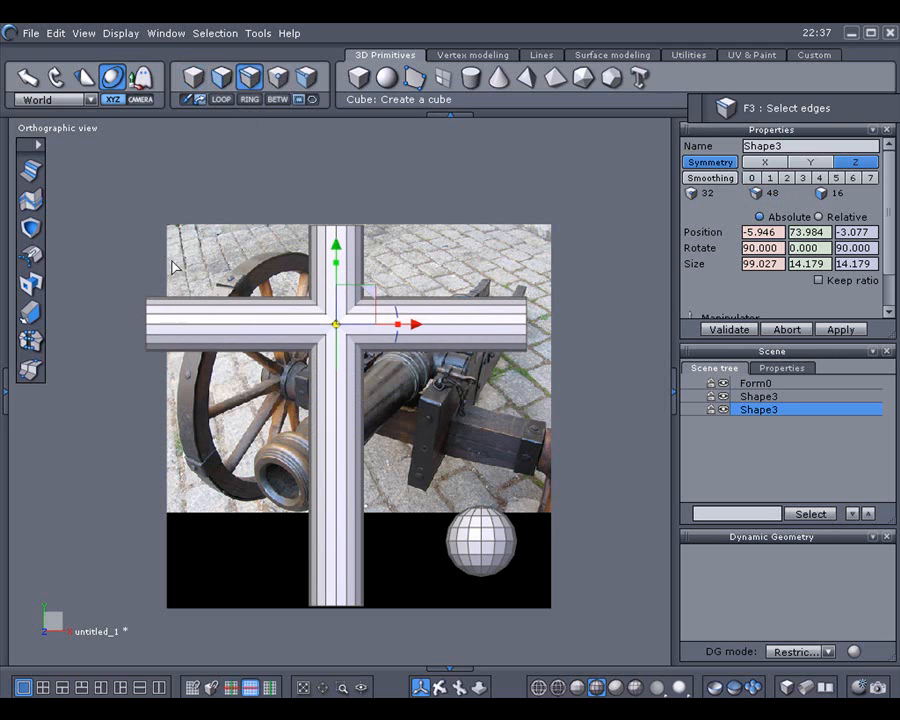
click(148, 328)
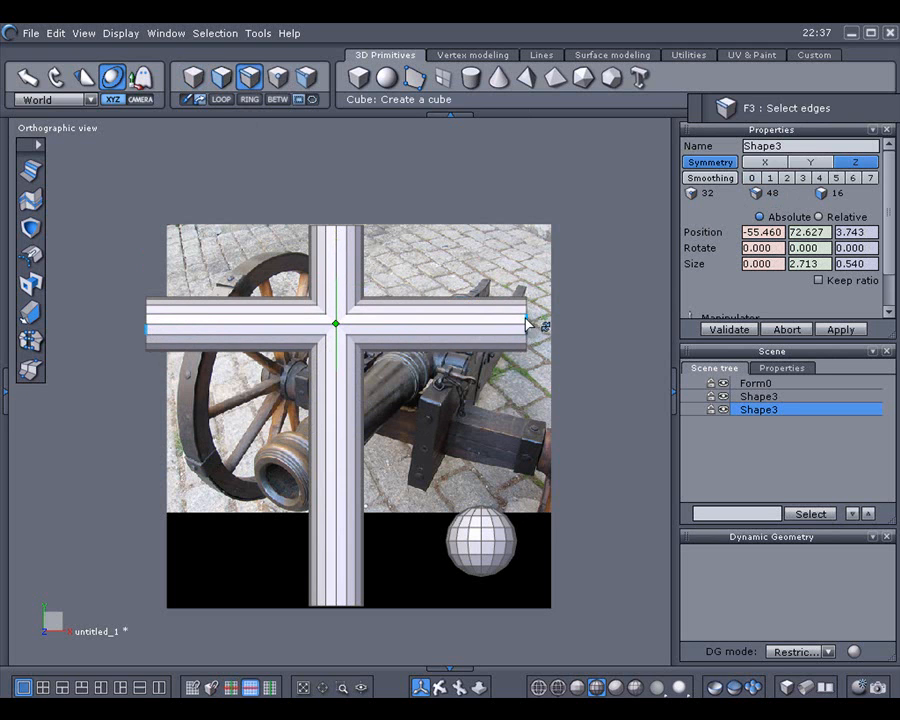
click(219, 99)
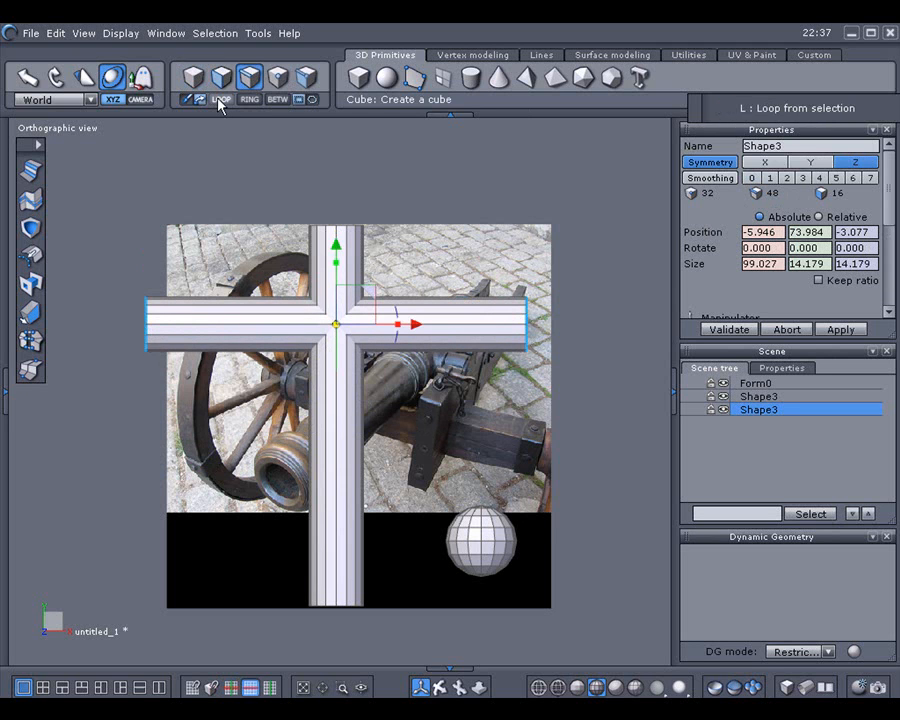
drag(398, 328, 349, 332)
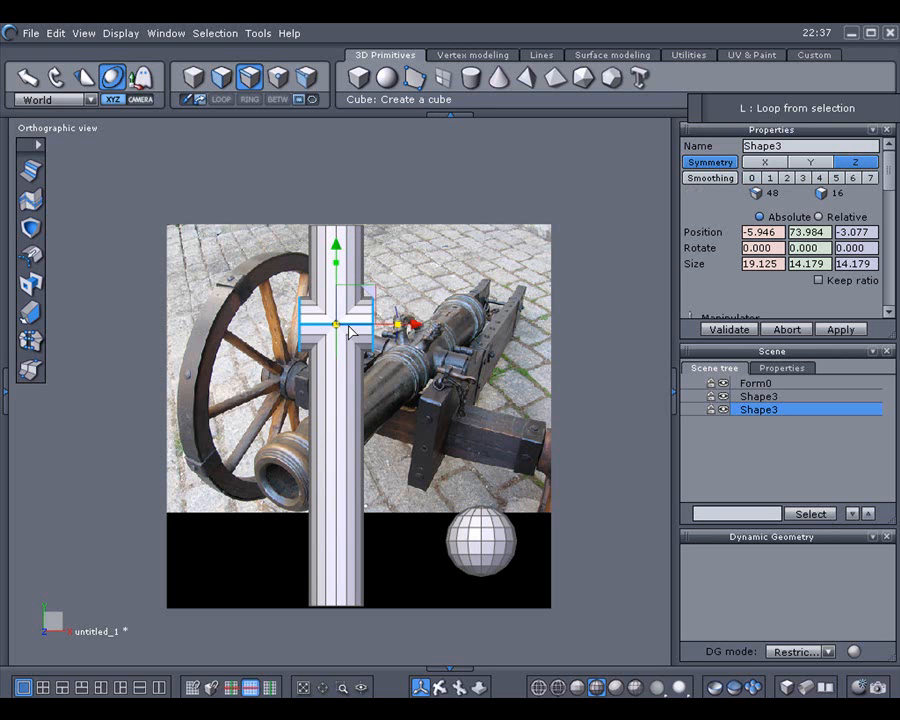
drag(349, 332, 344, 332)
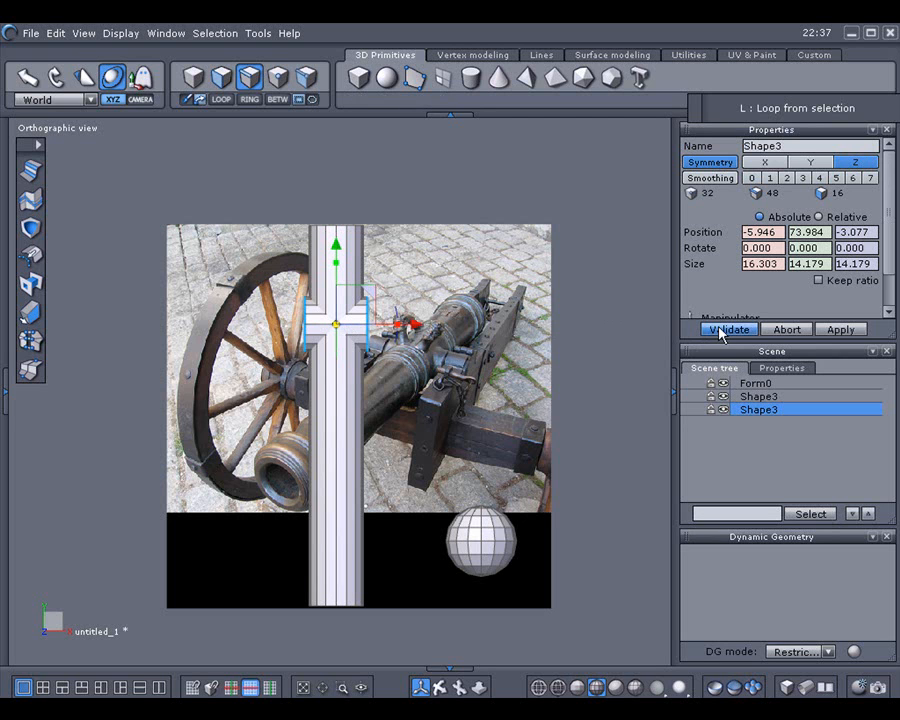
Turn off symmetry and merge the horizontal cylinder with the vertical one in a Boolean operation that keeps both outer surfaces
click(193, 77)
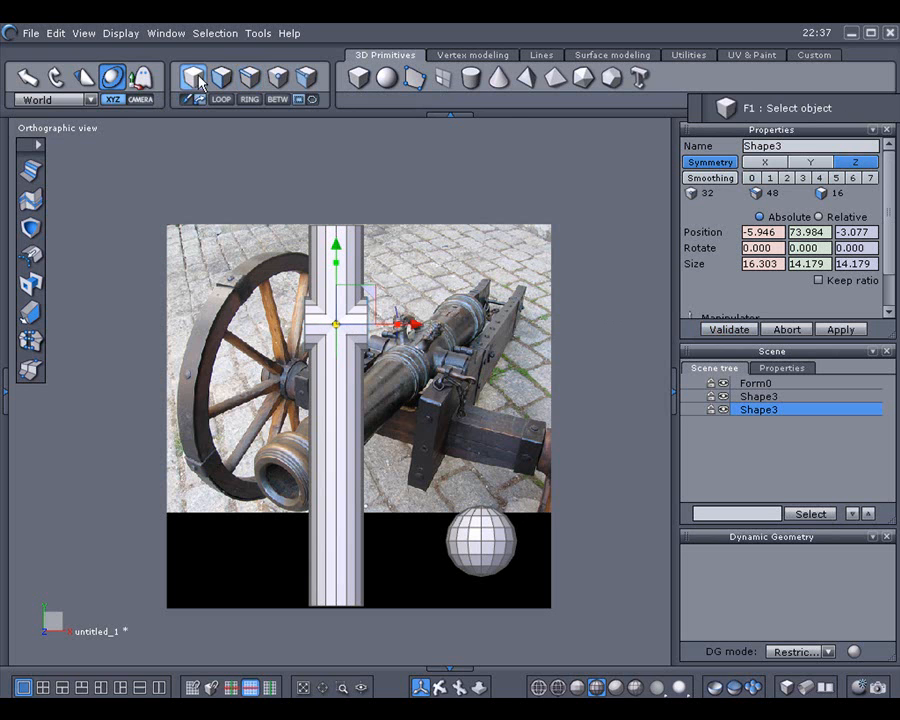
click(29, 228)
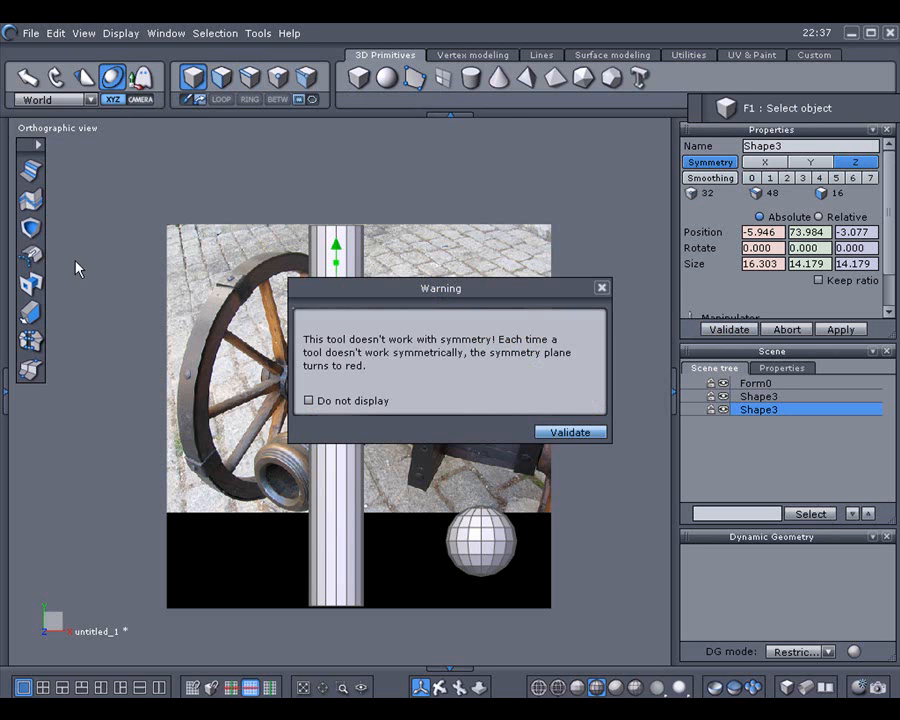
click(568, 432)
click(711, 162)
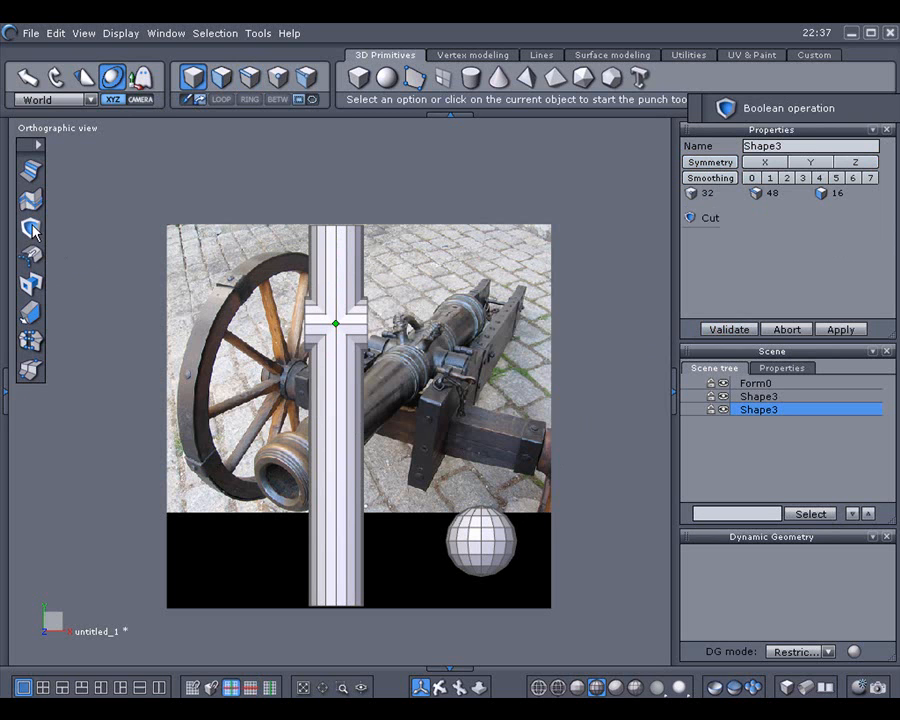
click(341, 411)
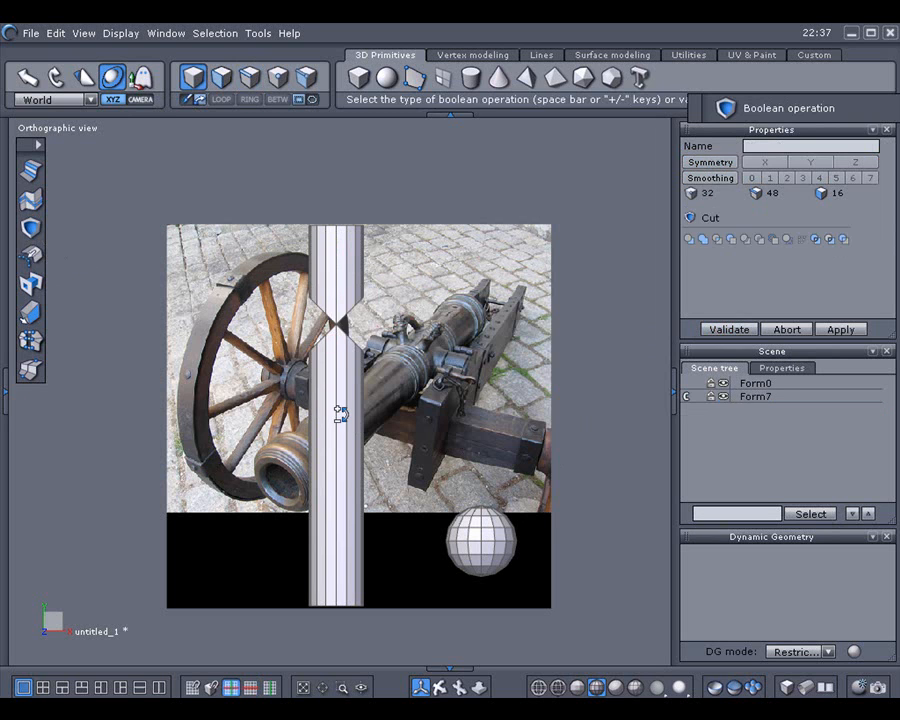
click(704, 240)
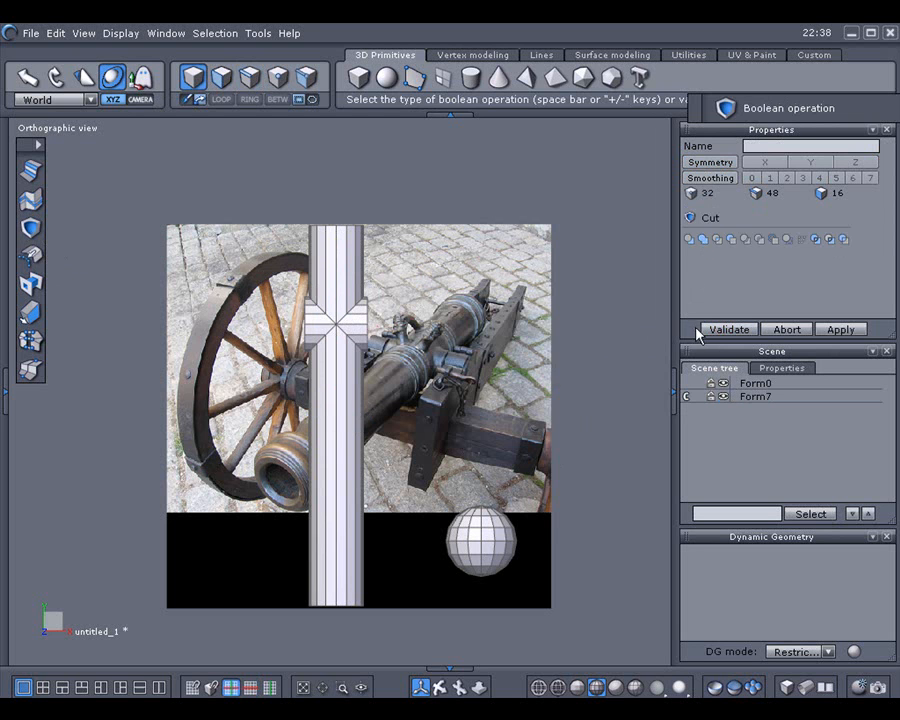
middle_drag(546, 352, 316, 380)
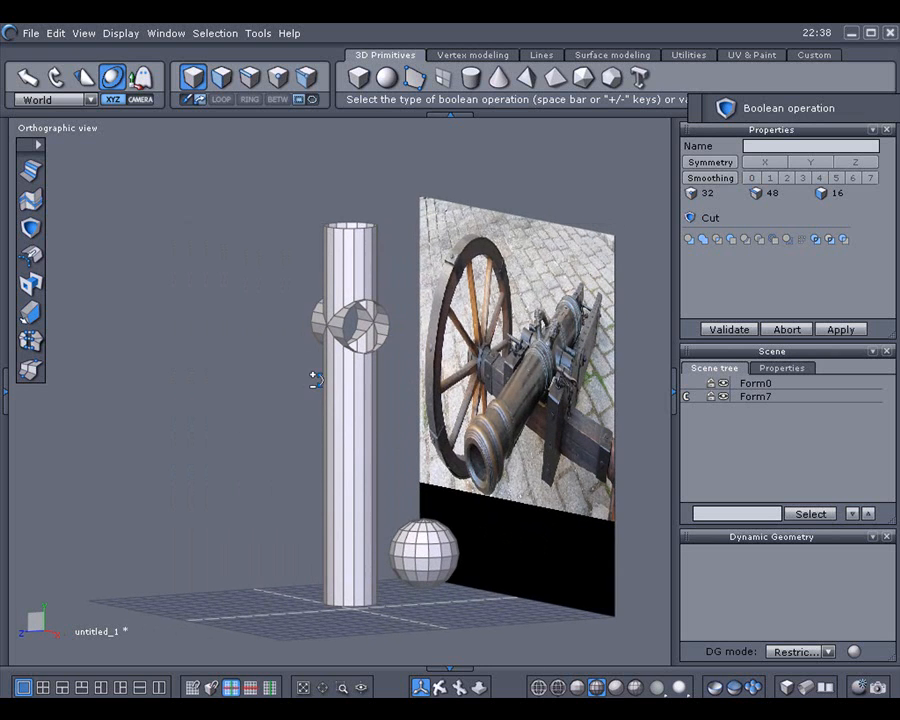
click(714, 332)
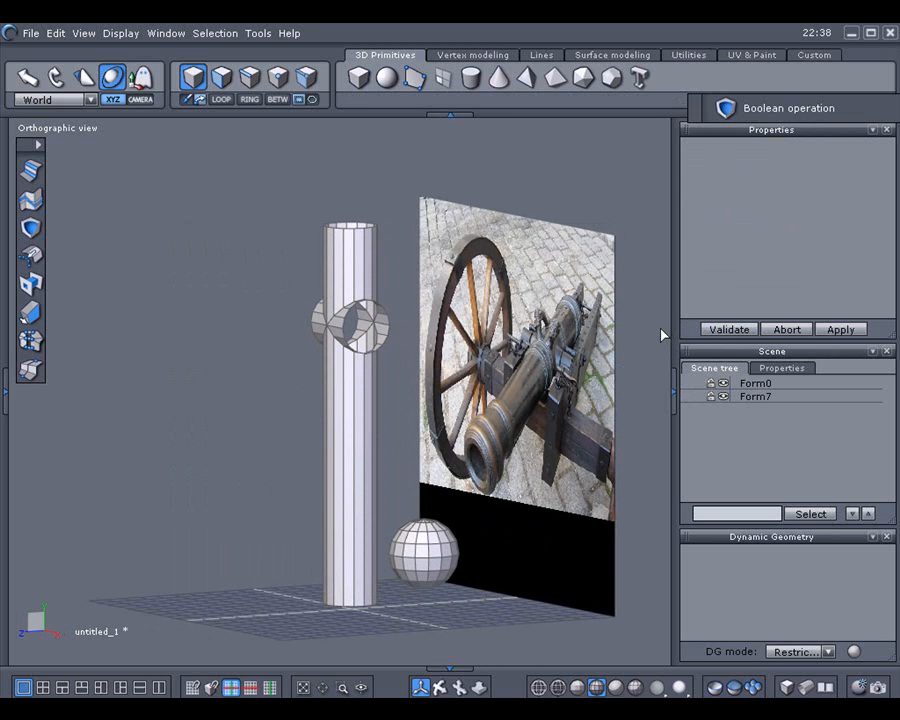
Preview smoothing level 2 on the merged cylinders and return the smoothing to level 0
middle_drag(483, 319, 639, 336)
scroll(462, 296, up, 3)
middle_drag(459, 295, 484, 278)
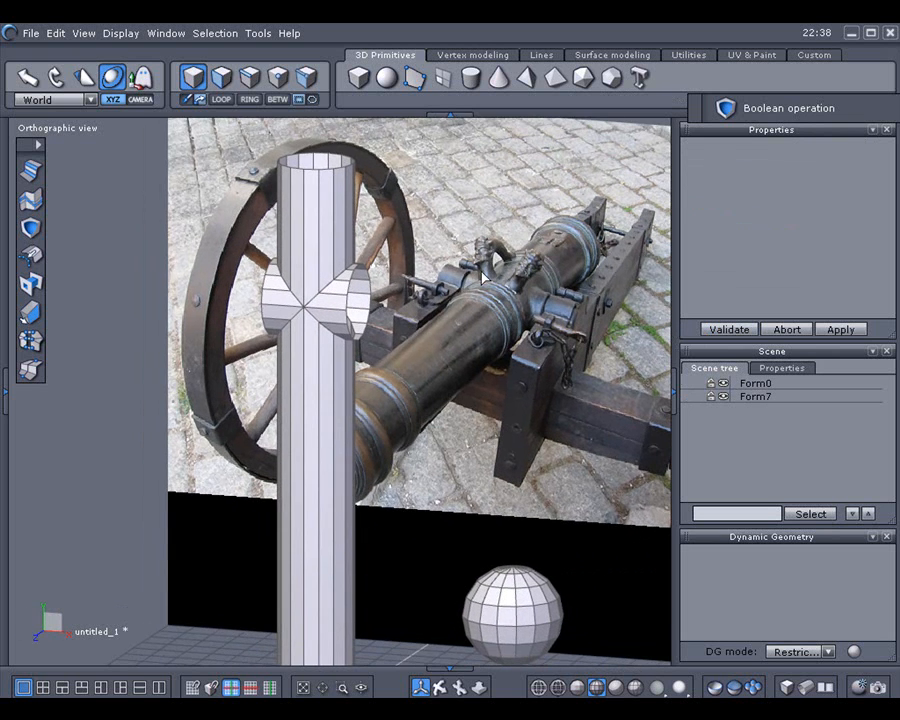
click(335, 265)
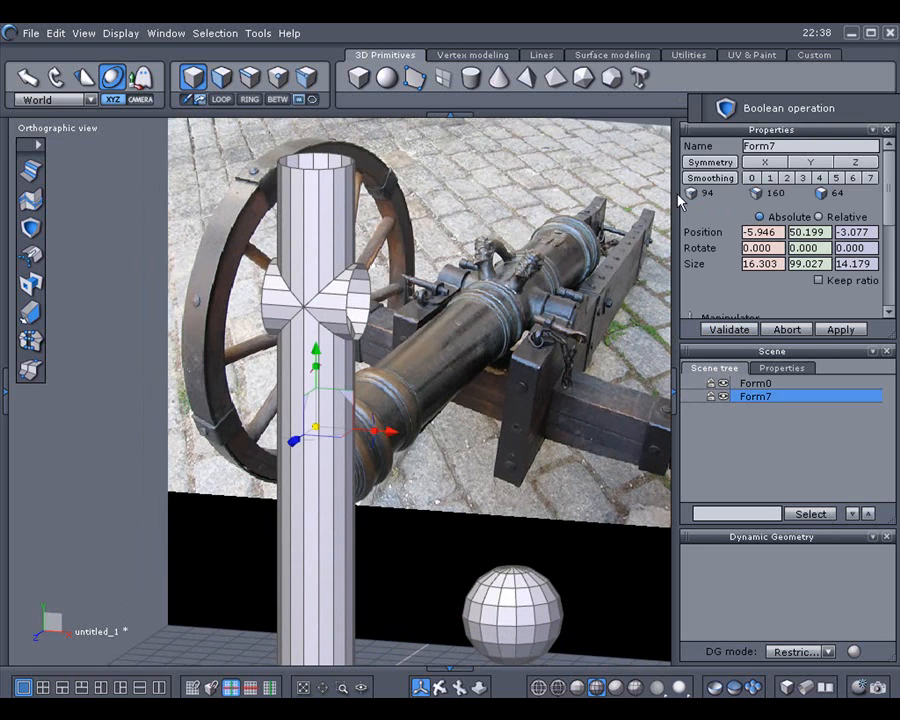
click(787, 178)
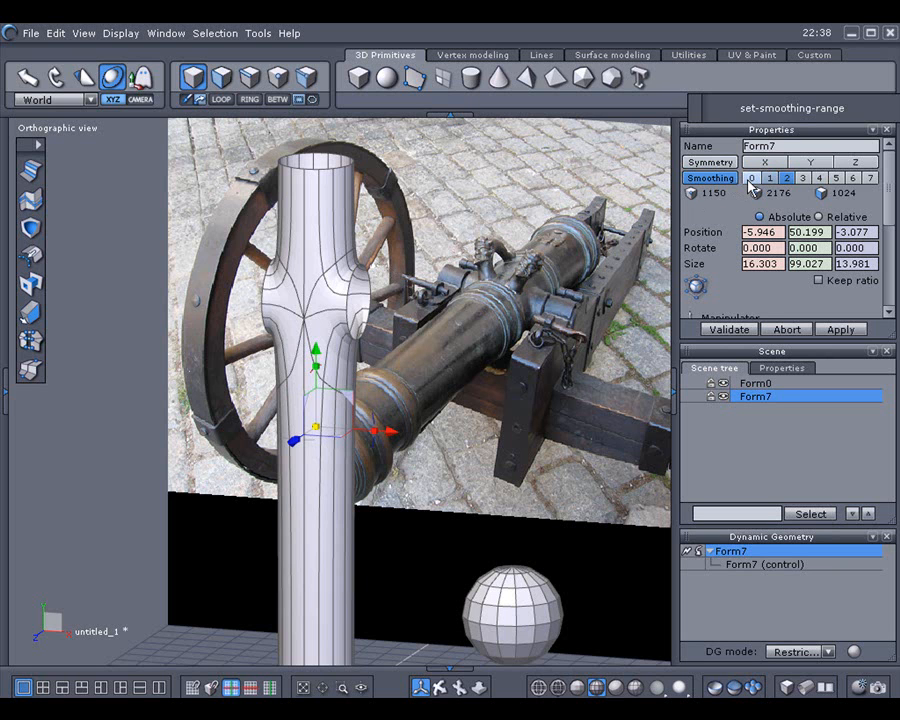
click(752, 179)
Slice the tube just above and just below the crosspiece junction in the front view, and average-weld its points at distance 0.531
middle_drag(522, 316, 587, 289)
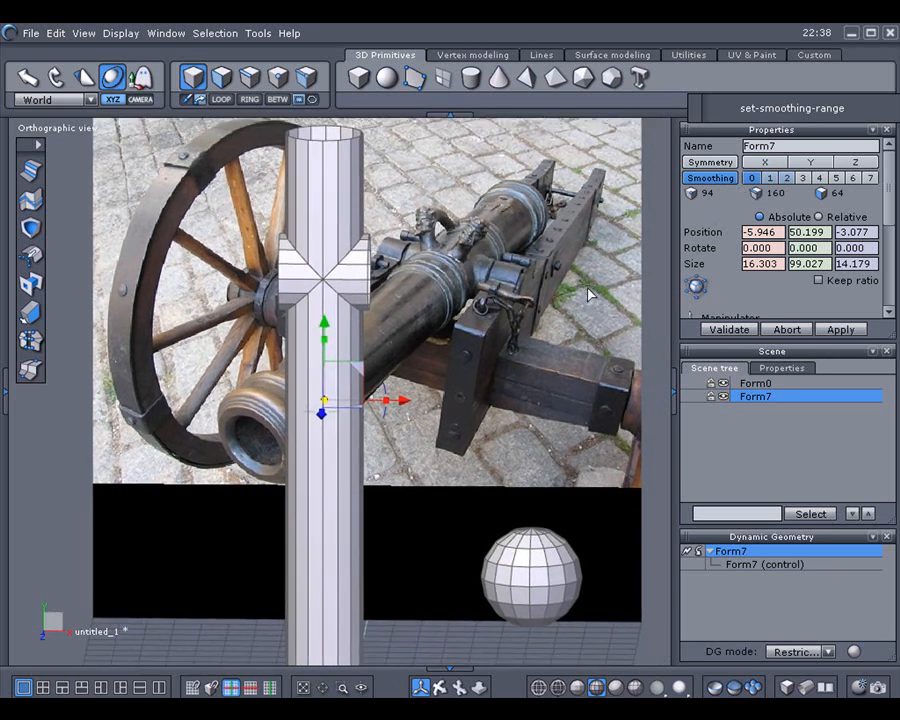
key(2)
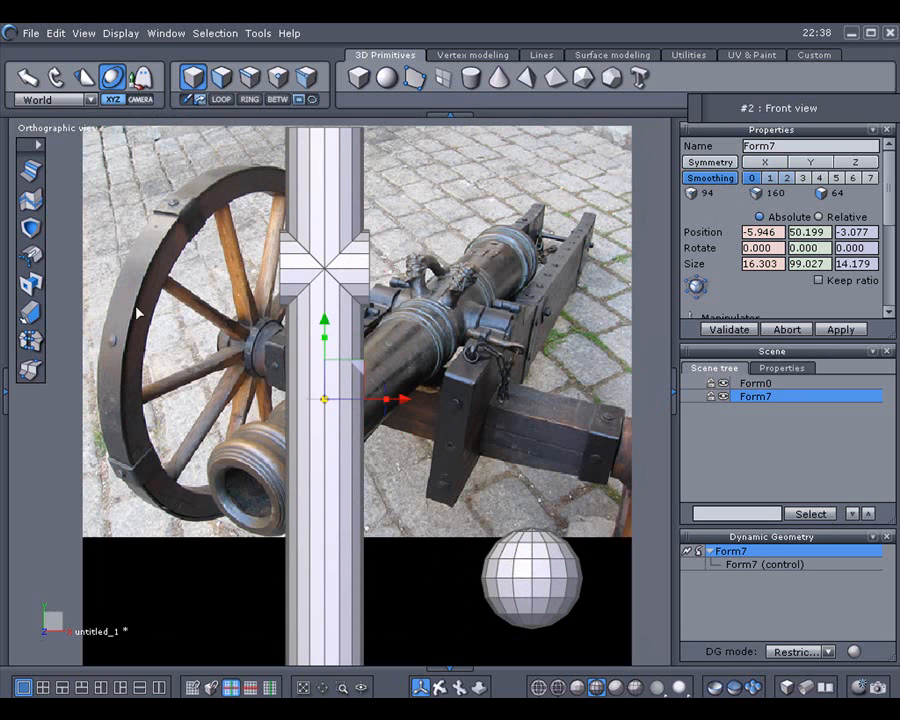
click(30, 372)
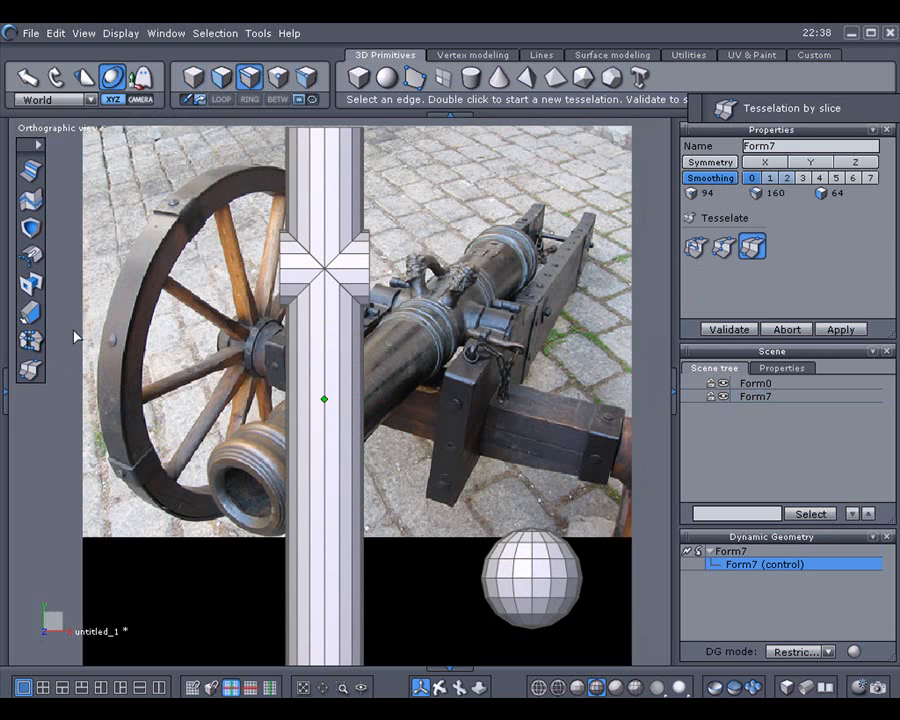
double_click(289, 217)
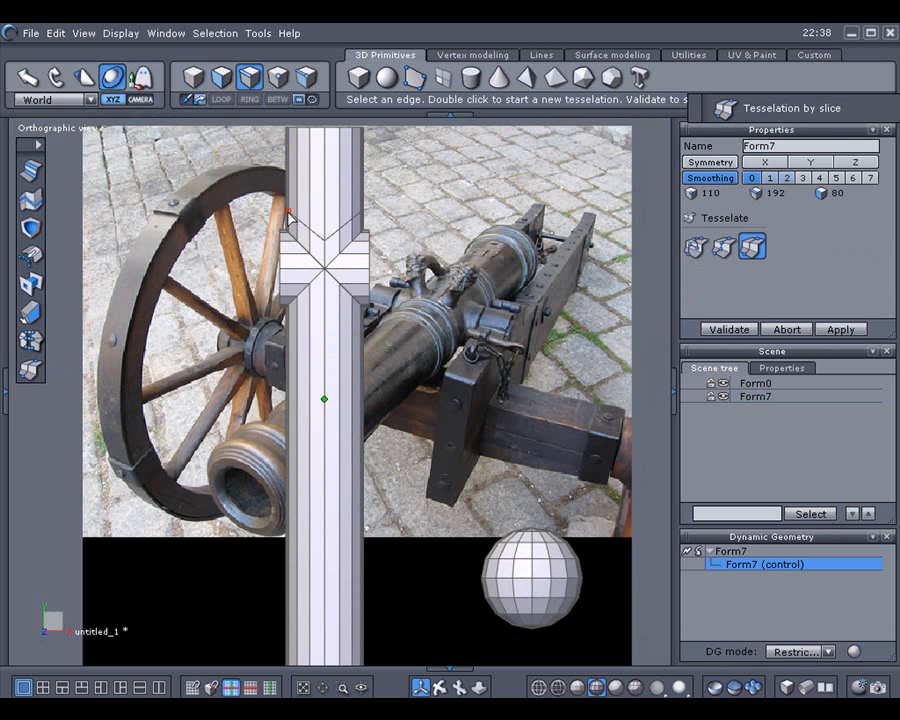
double_click(289, 325)
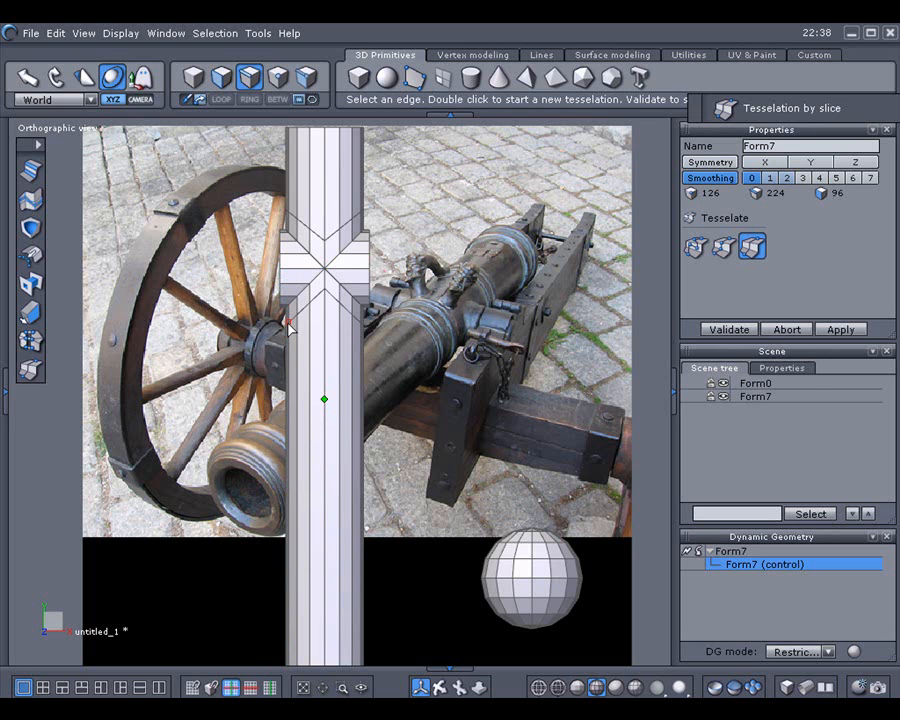
click(720, 333)
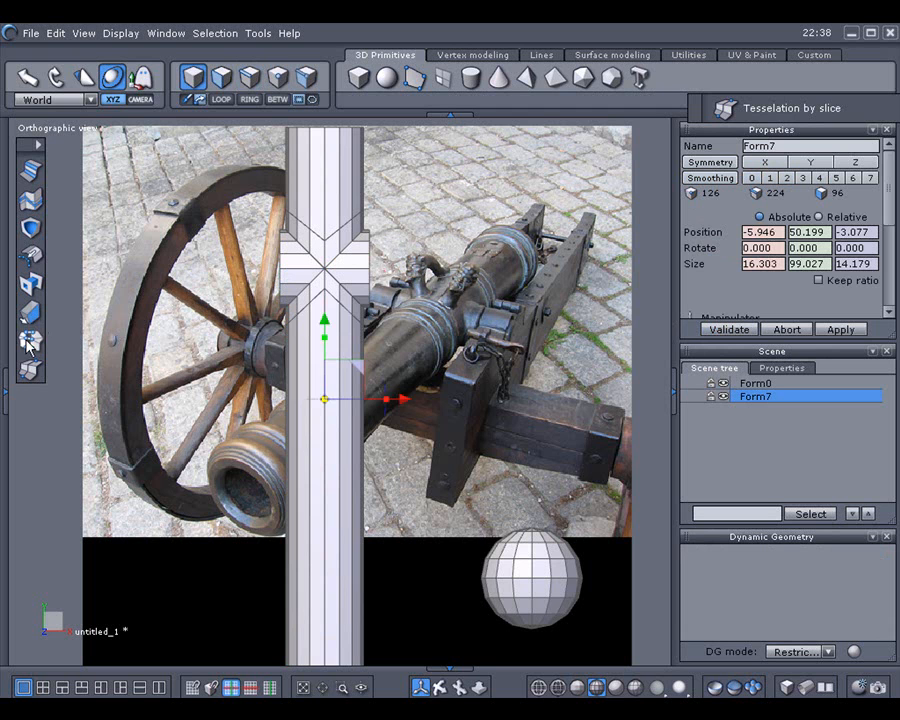
click(278, 77)
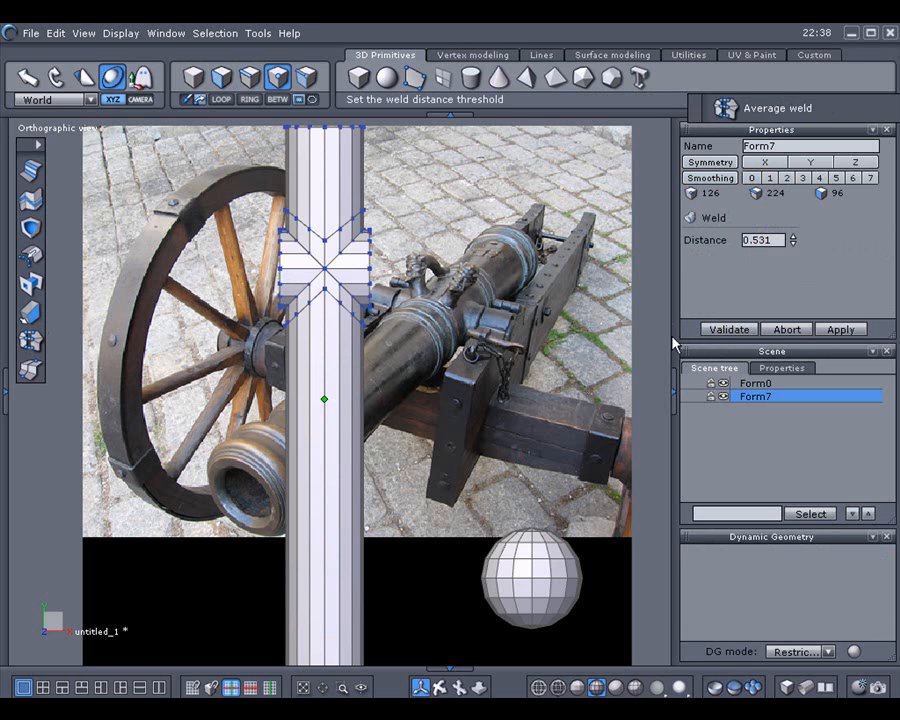
click(728, 329)
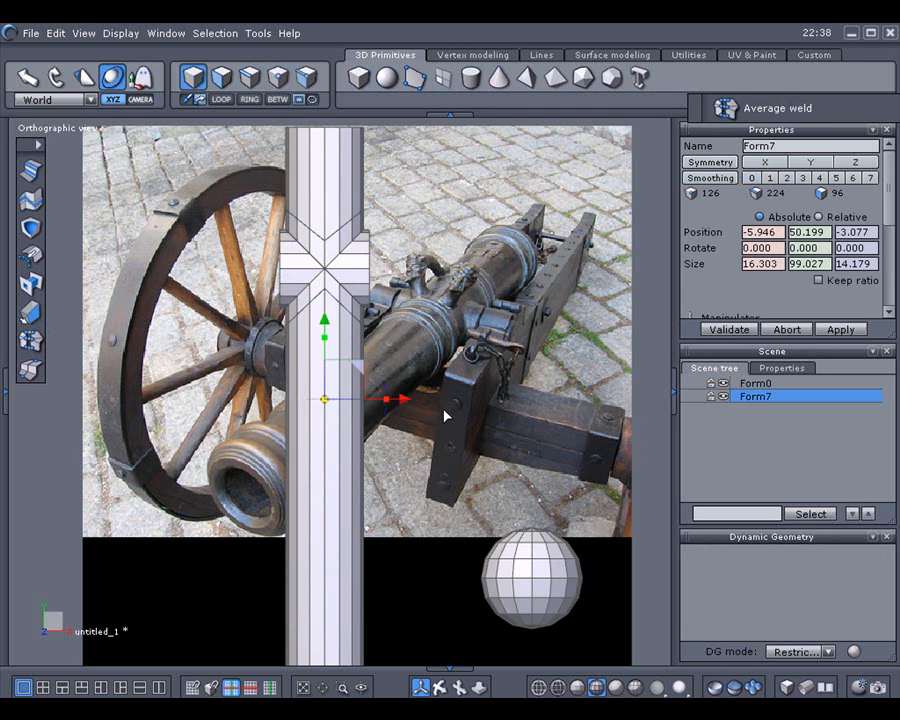
Preview the tube at smoothing level 2 with smooth shading and no wireframe, and examine the crosspiece junction
scroll(445, 415, down, 2)
middle_drag(445, 415, 437, 434)
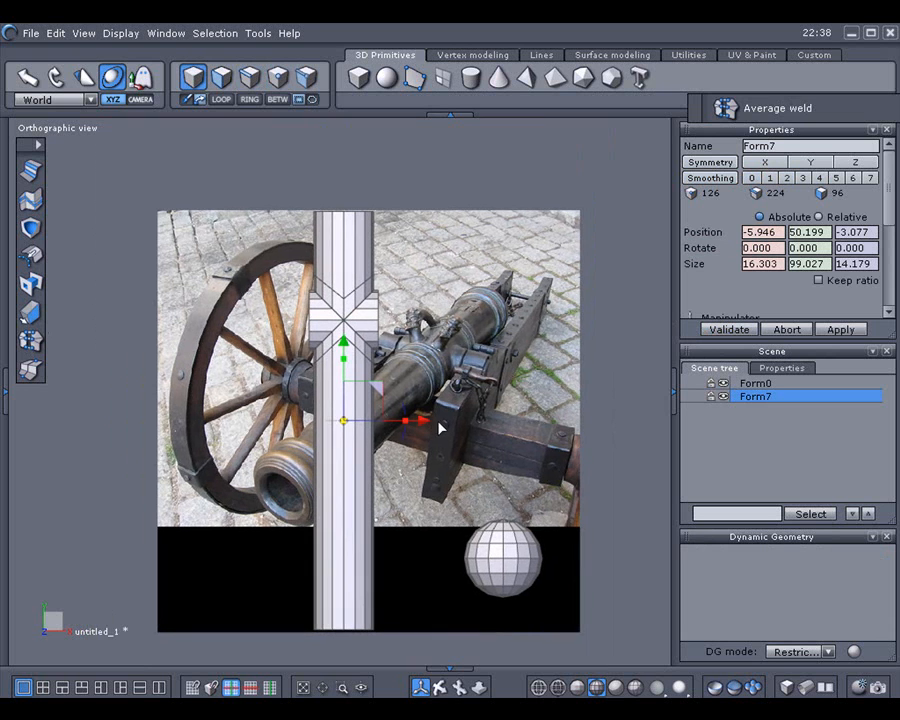
click(787, 178)
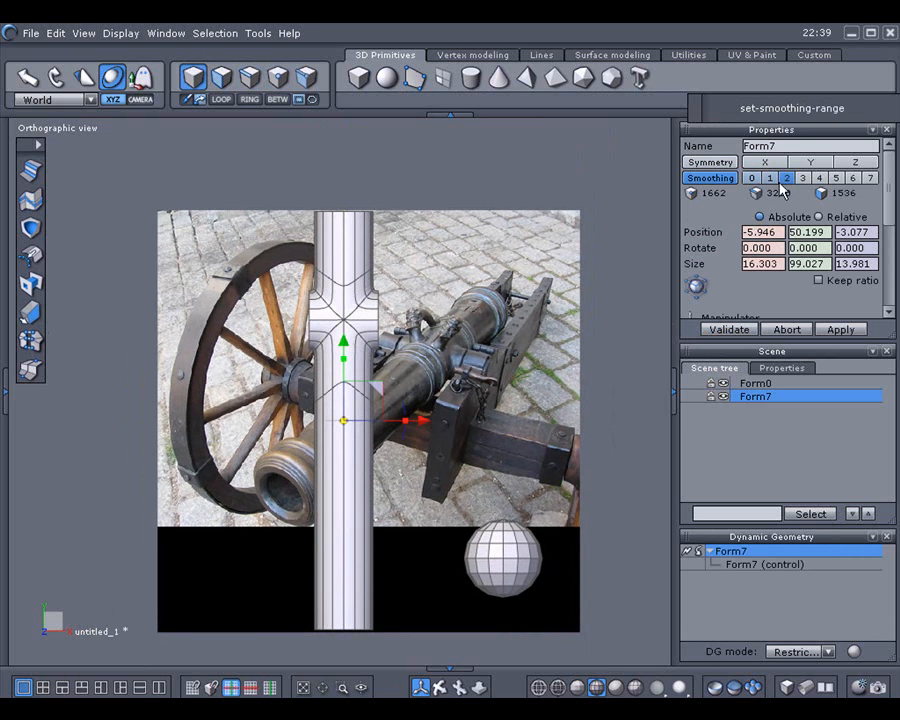
click(616, 687)
click(629, 536)
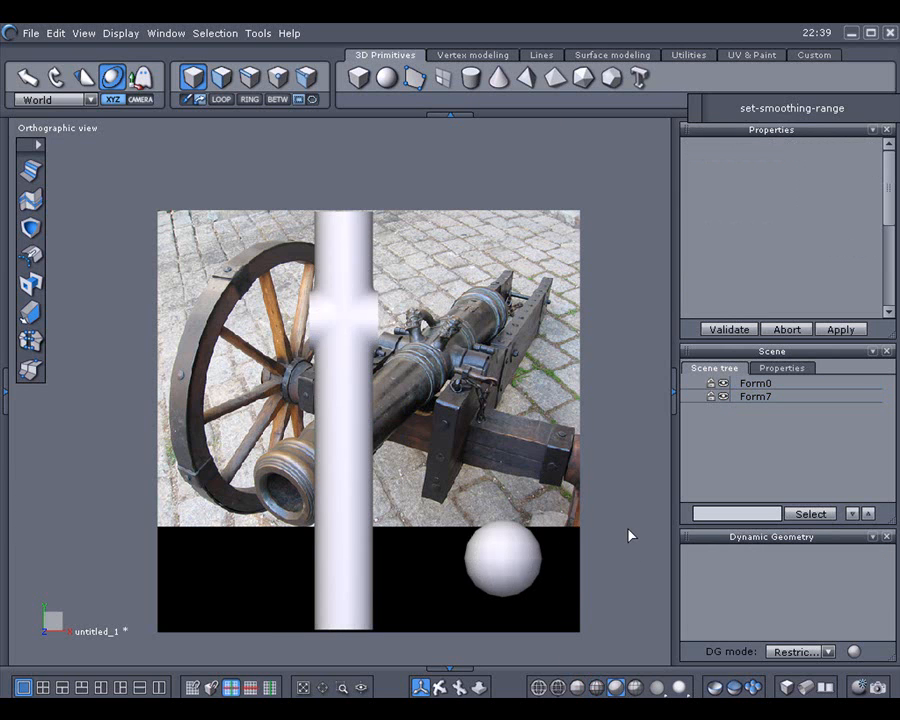
scroll(629, 536, up, 3)
middle_drag(664, 556, 675, 549)
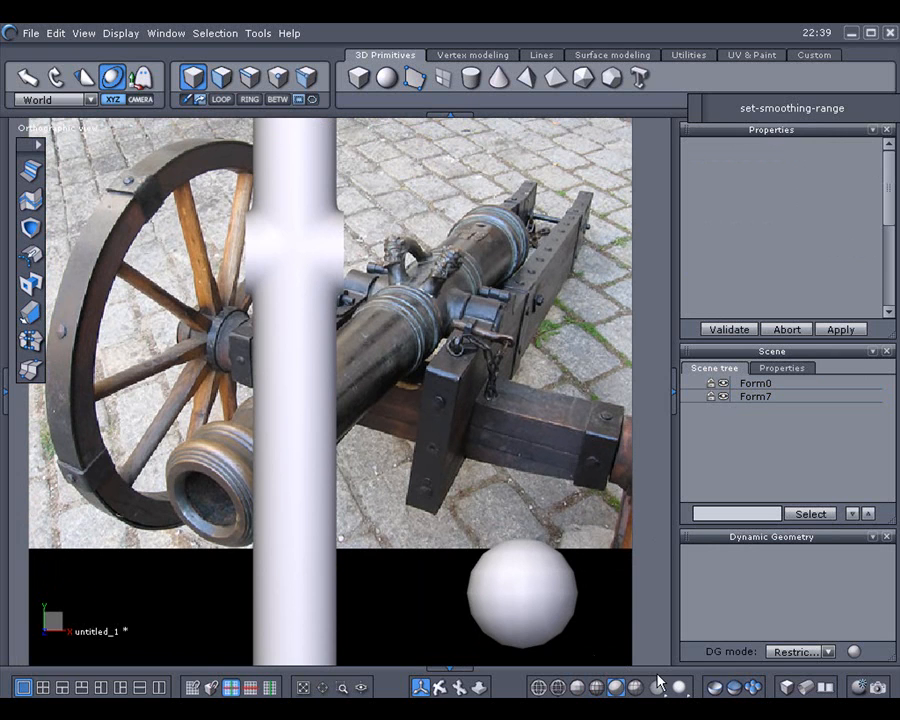
Return the tube's smoothing to level 0 and move it along X to about -37.2, clear of the cannon barrel
click(329, 441)
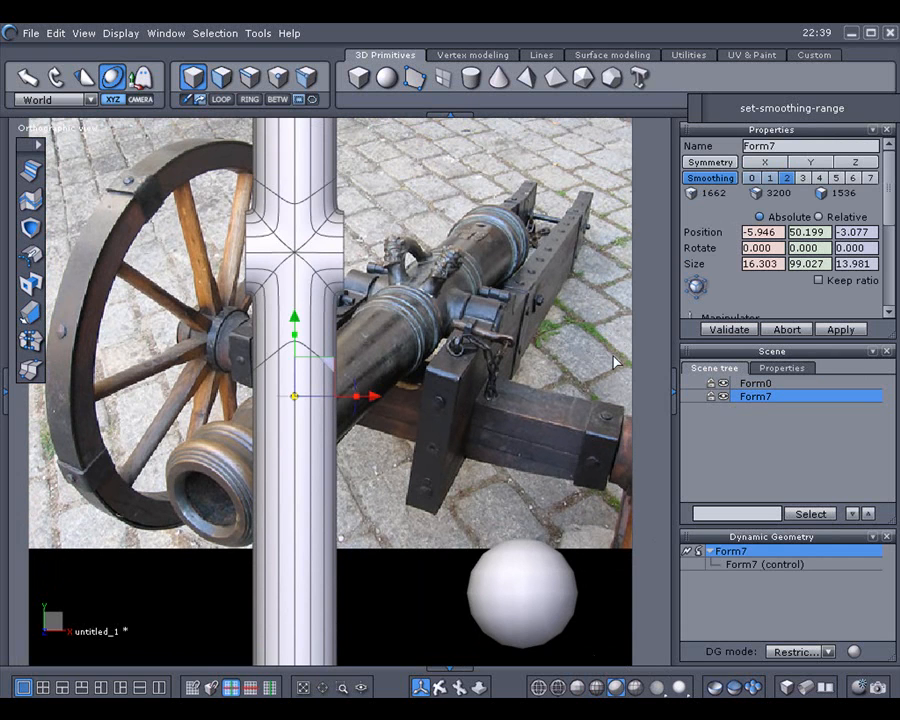
click(752, 178)
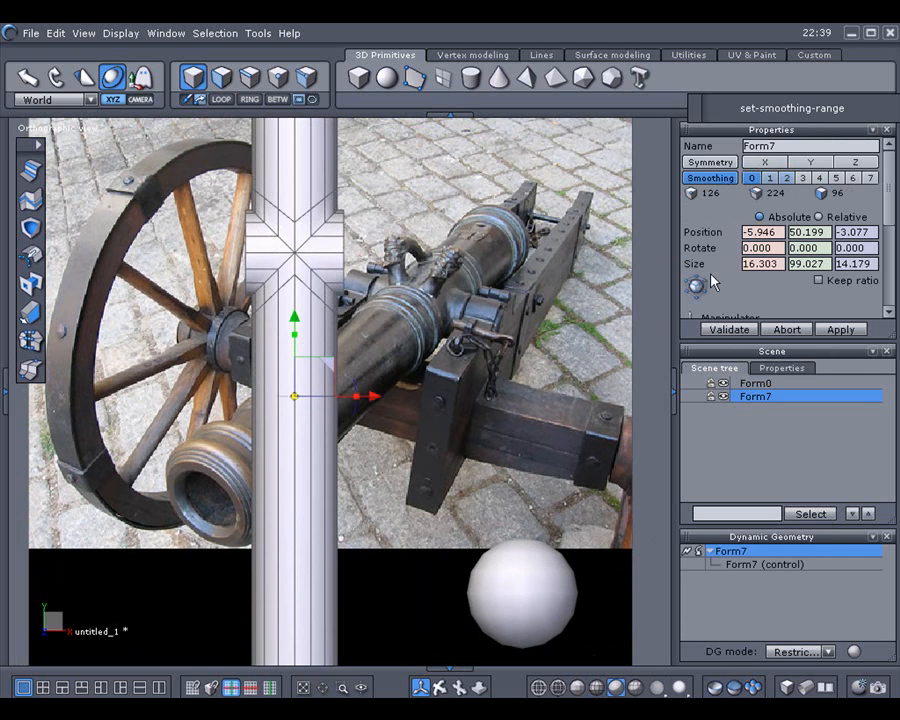
scroll(548, 410, down, 2)
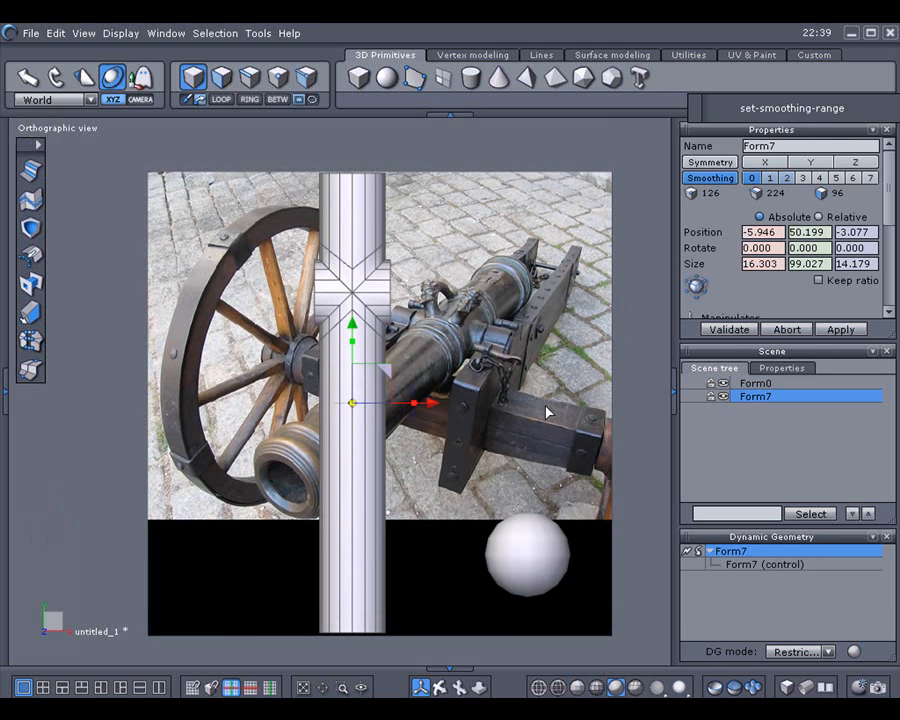
drag(433, 403, 290, 402)
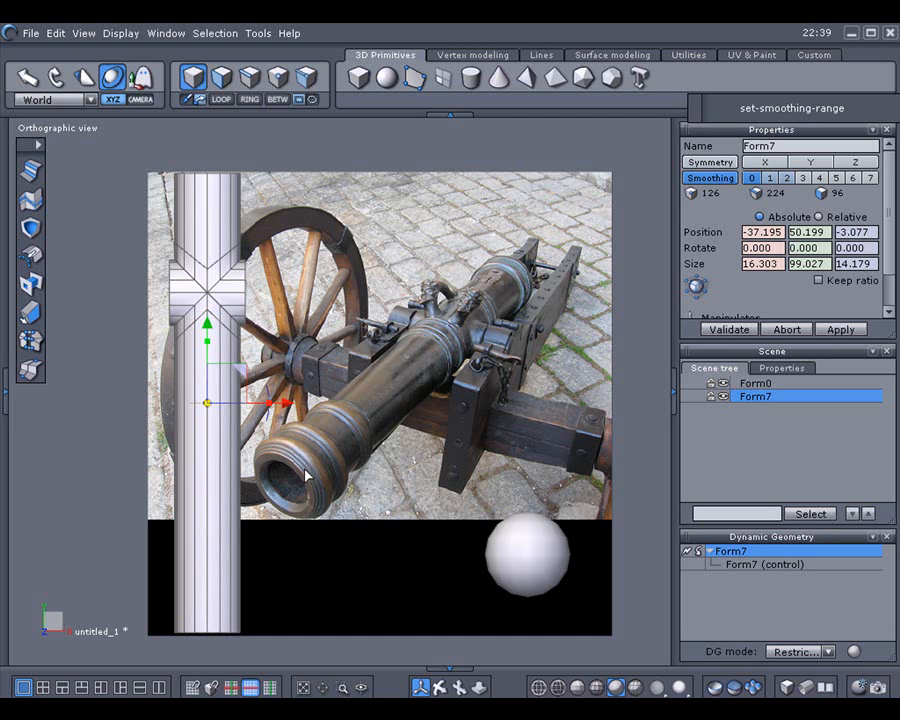
Select the tube's bottom edge loop and extract a new loop from it along the edges at about Y 1.7
key(F3)
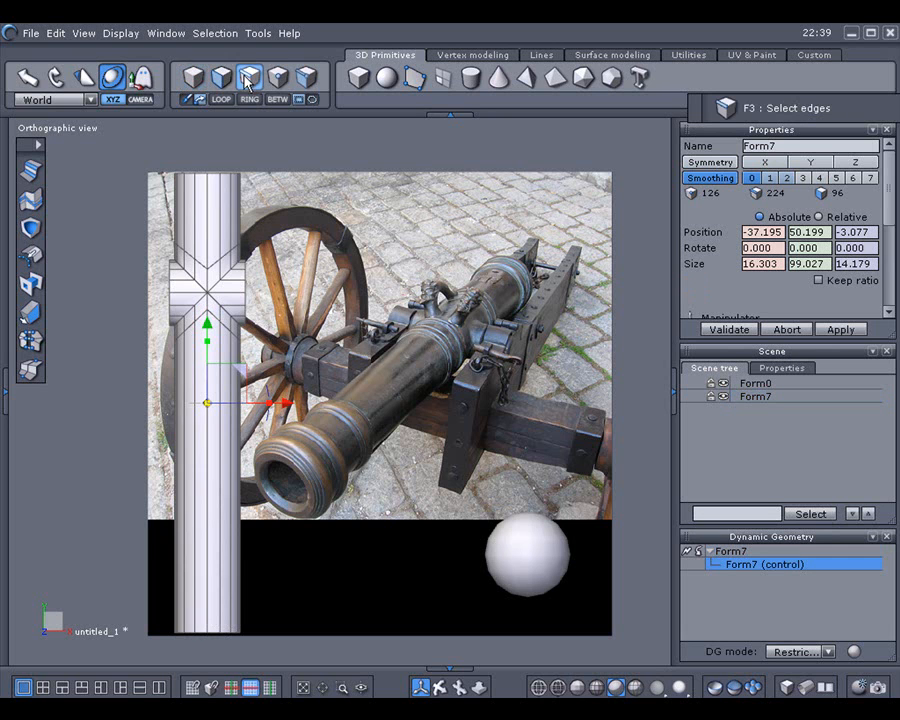
click(202, 631)
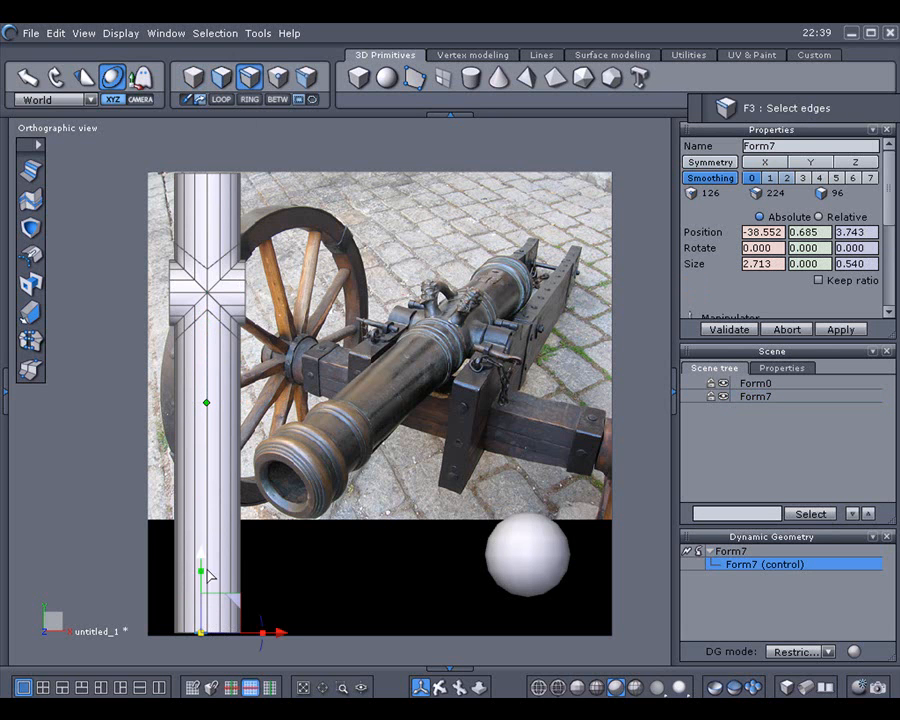
click(221, 101)
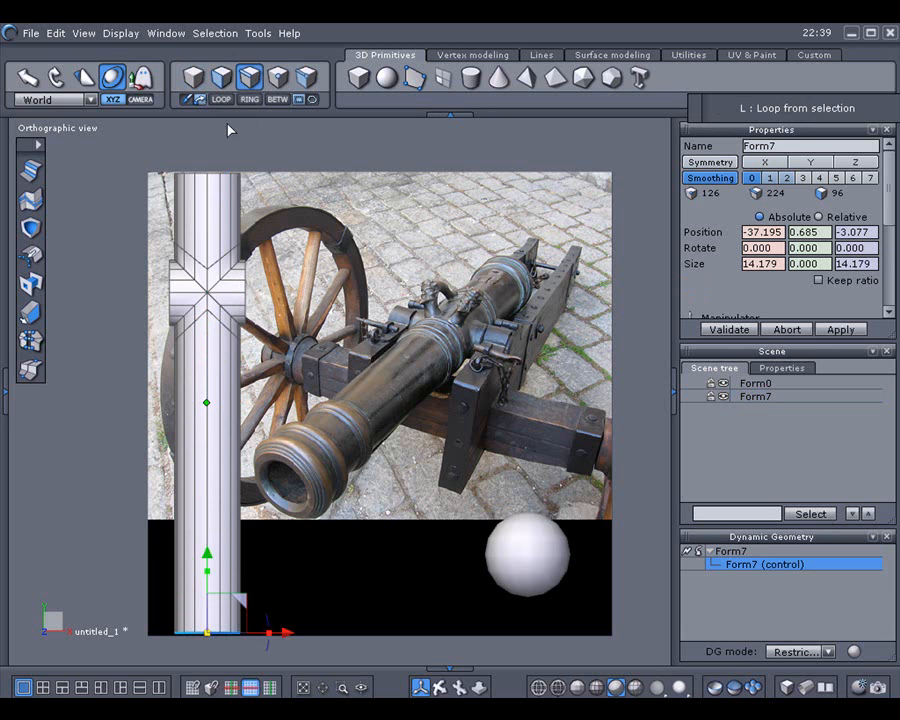
click(486, 58)
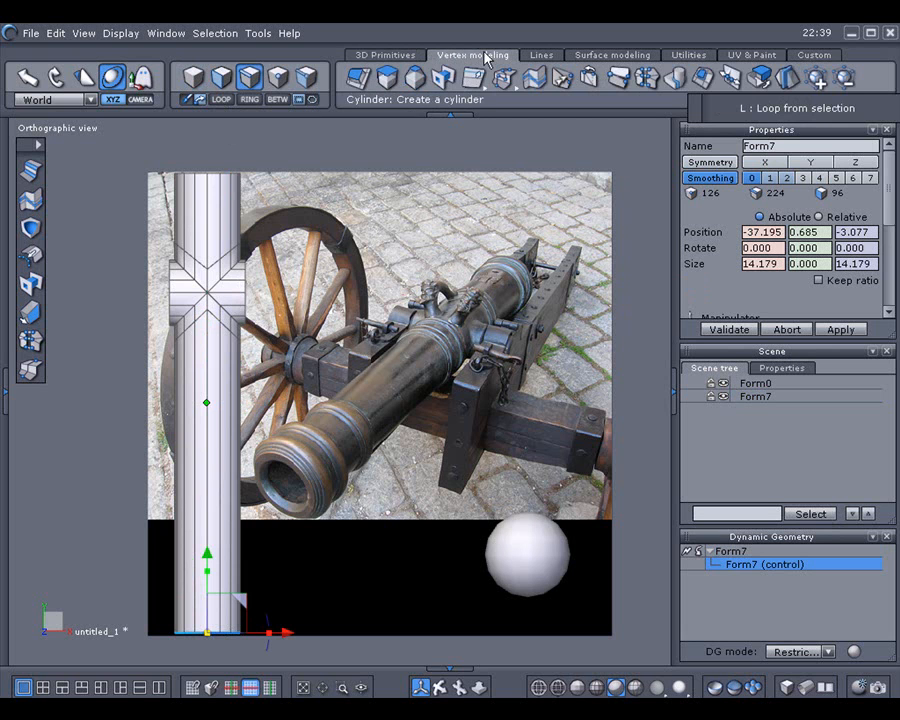
click(473, 80)
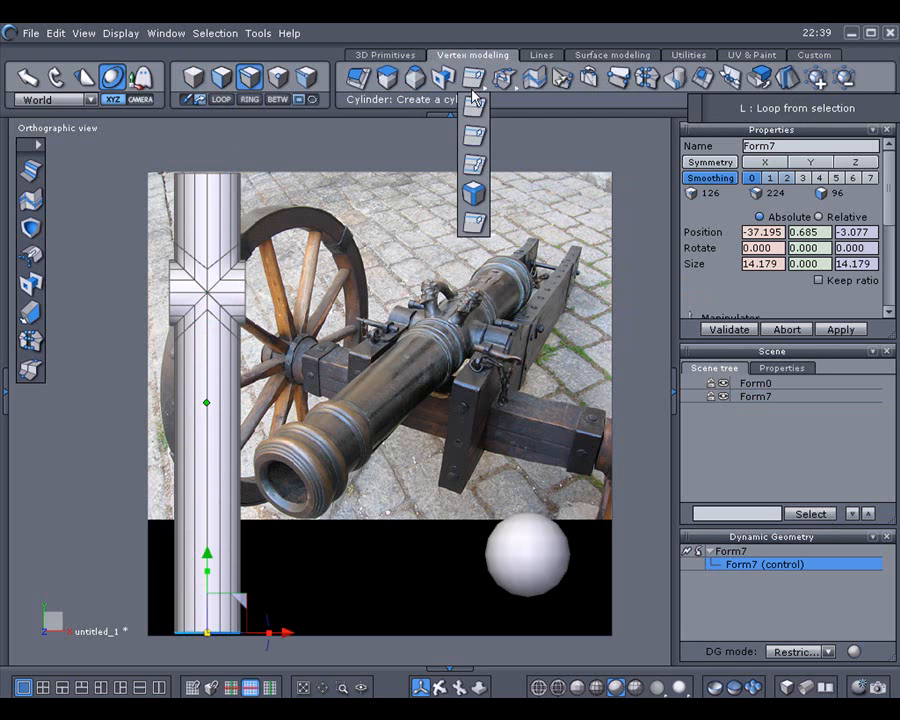
click(473, 107)
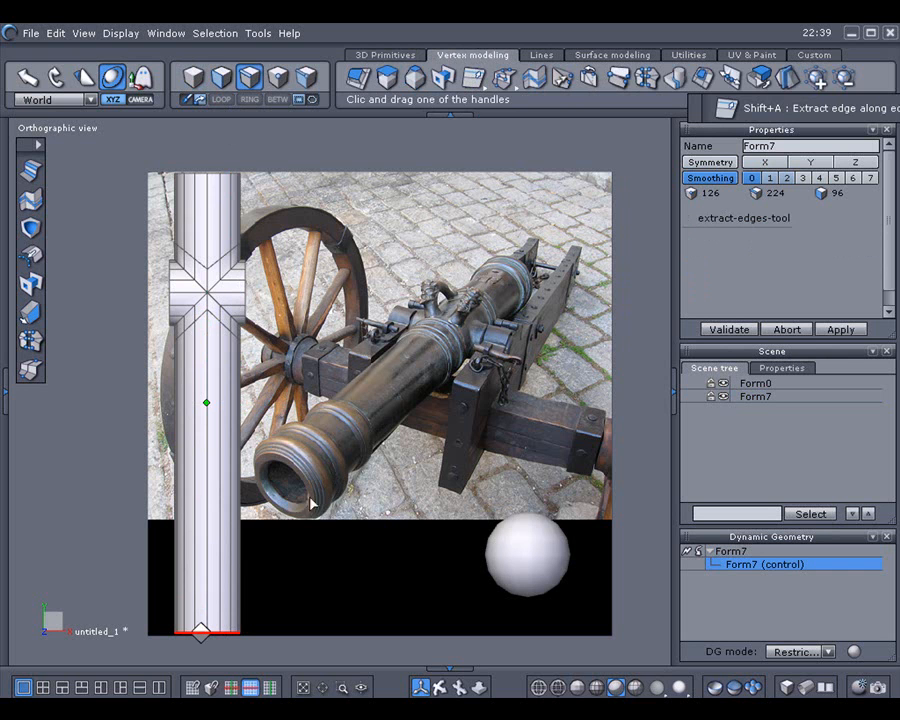
scroll(199, 625, up, 5)
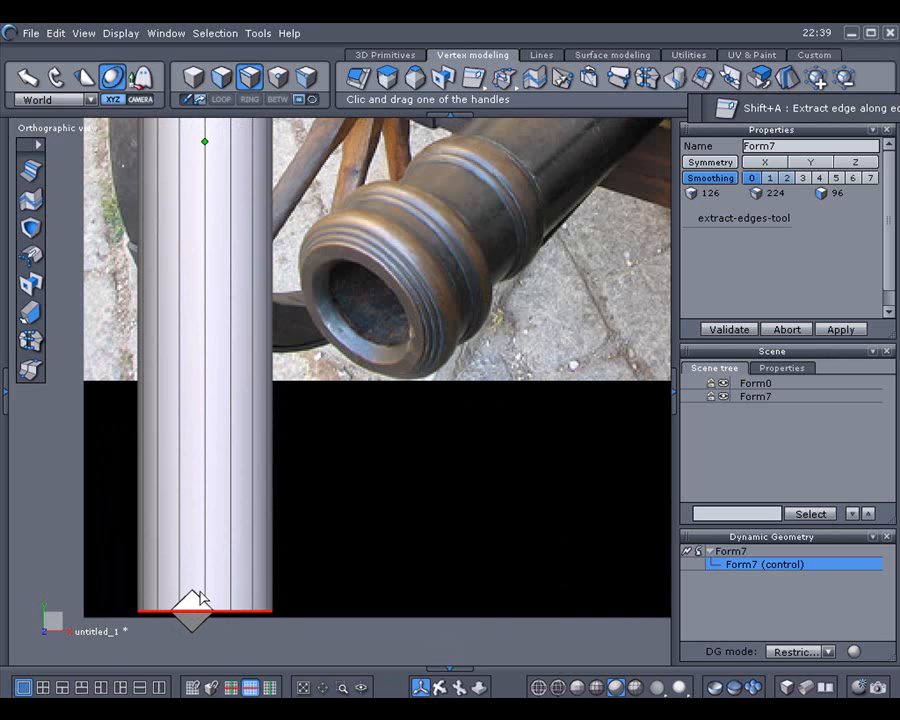
drag(192, 604, 192, 606)
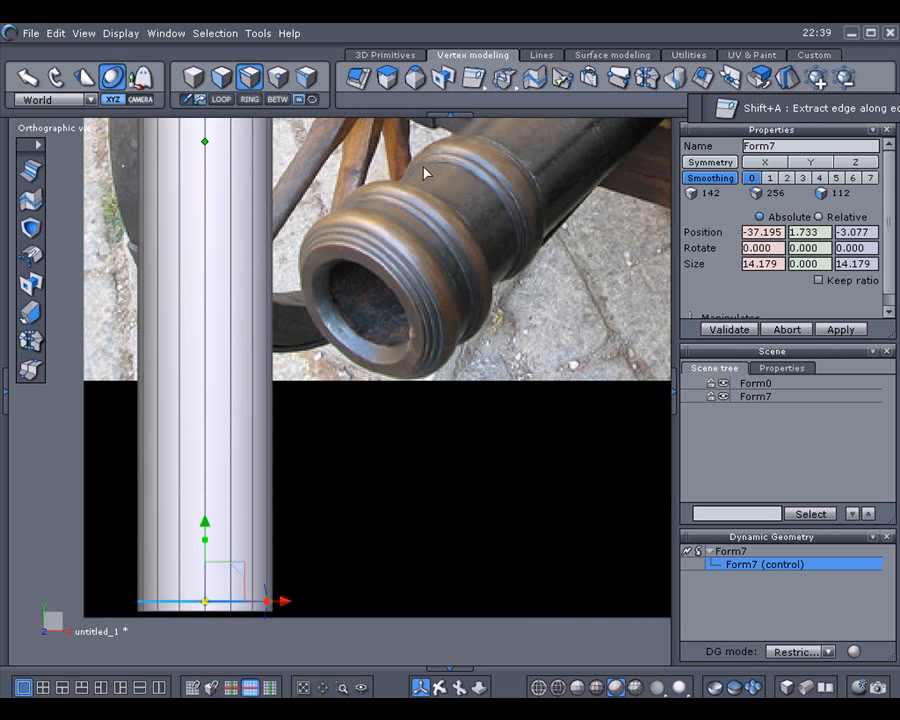
Add the Extract edge along edge tool to the custom tool palette
click(474, 78)
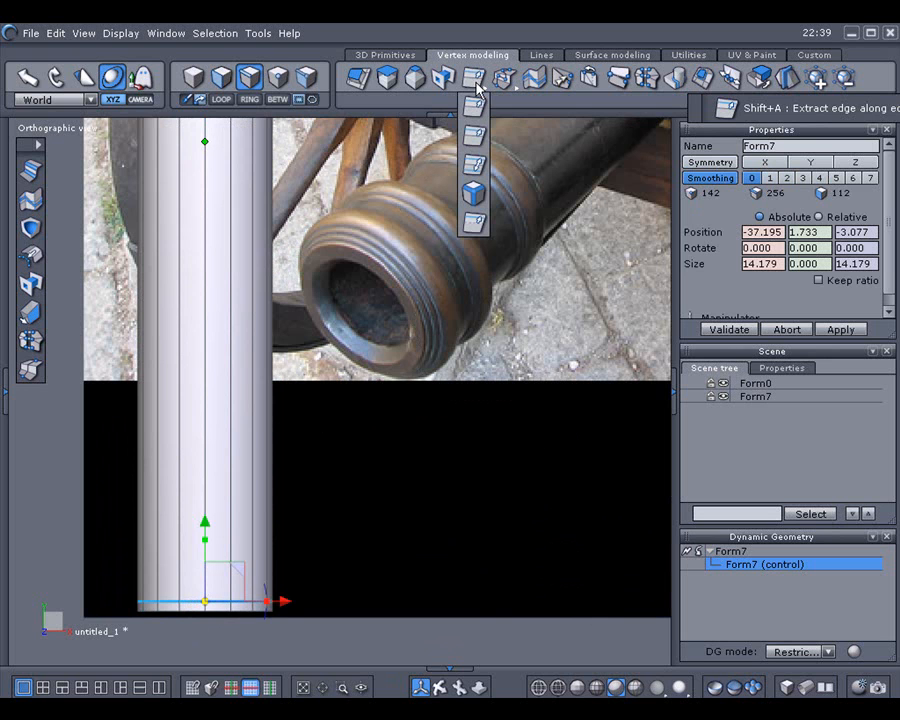
right_click(476, 141)
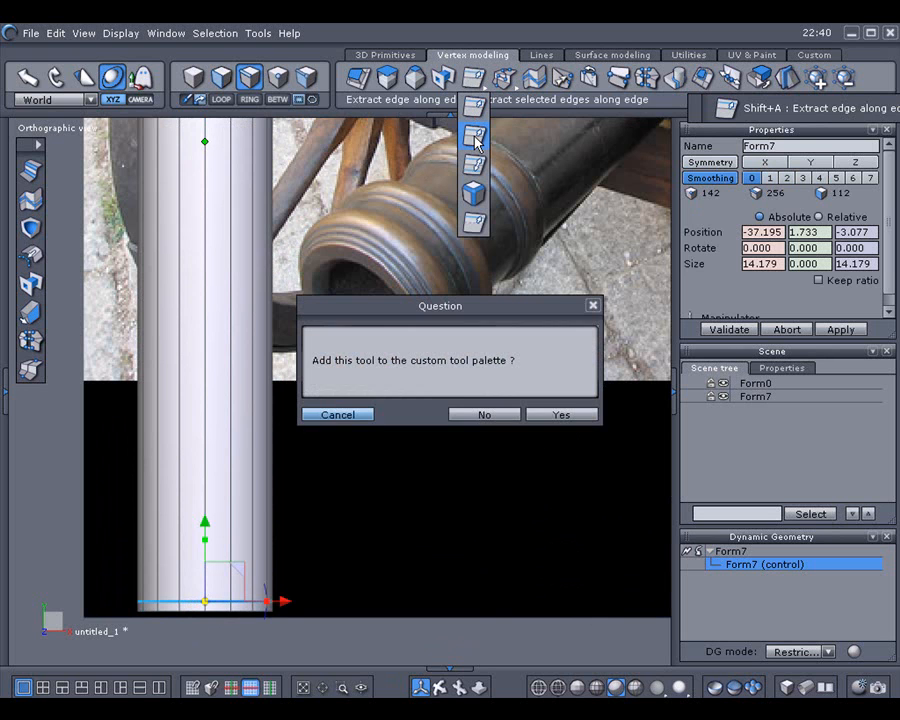
click(560, 412)
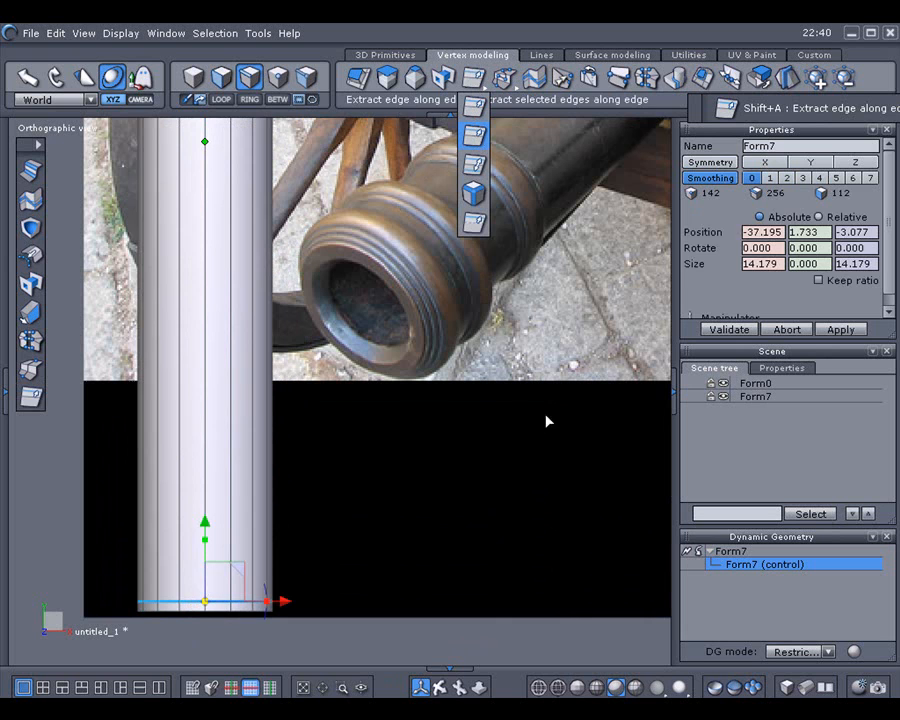
Extract three more edge loops up the tube's lower end, at about Y 2.75 and 3.96, with a wider gap before the last
click(31, 397)
click(218, 601)
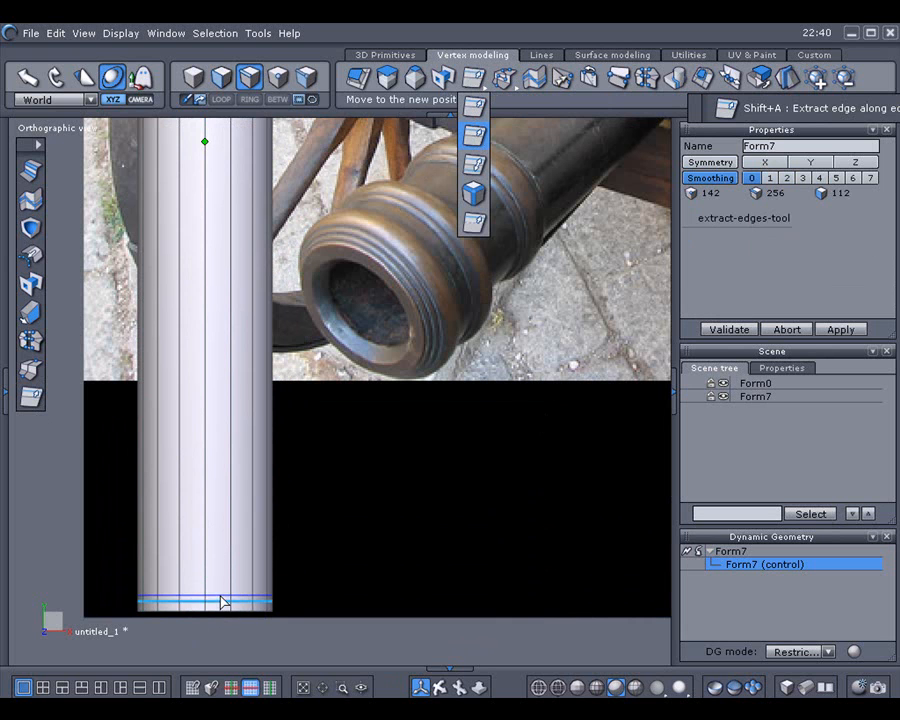
click(222, 599)
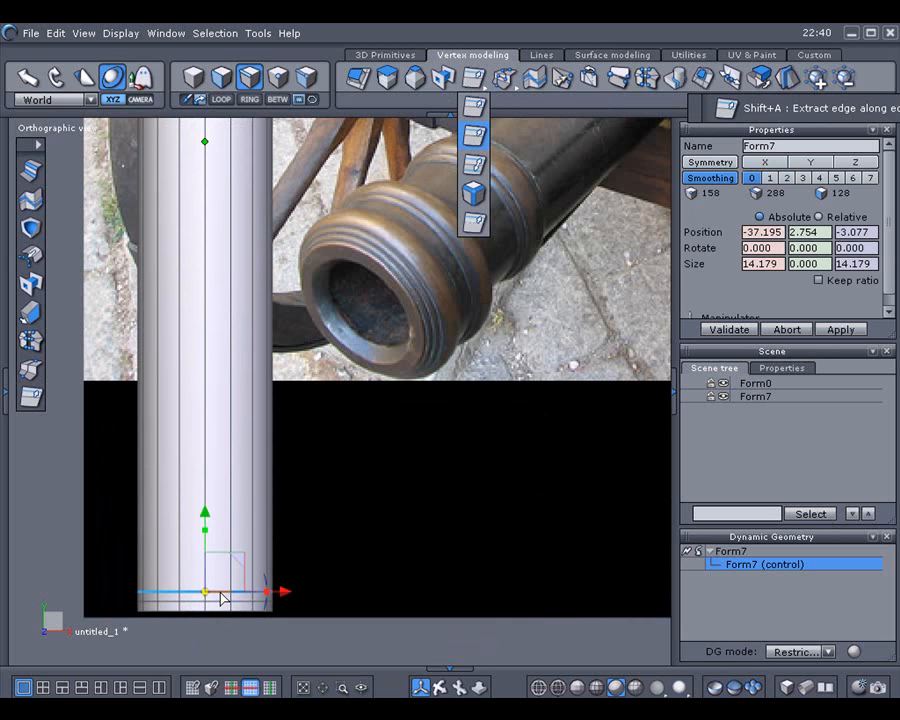
click(30, 396)
drag(192, 590, 194, 582)
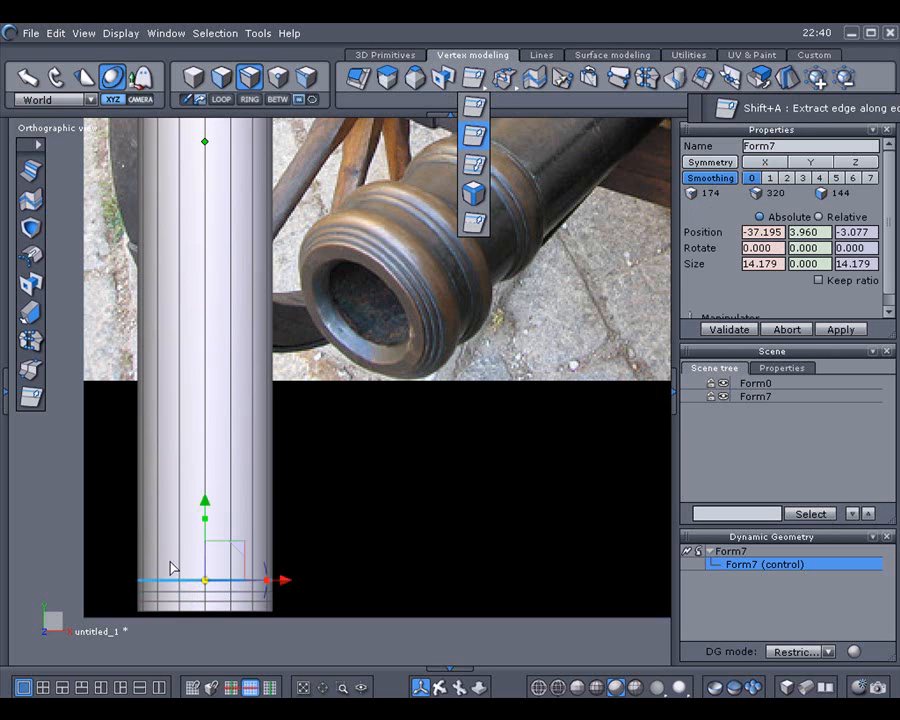
click(30, 396)
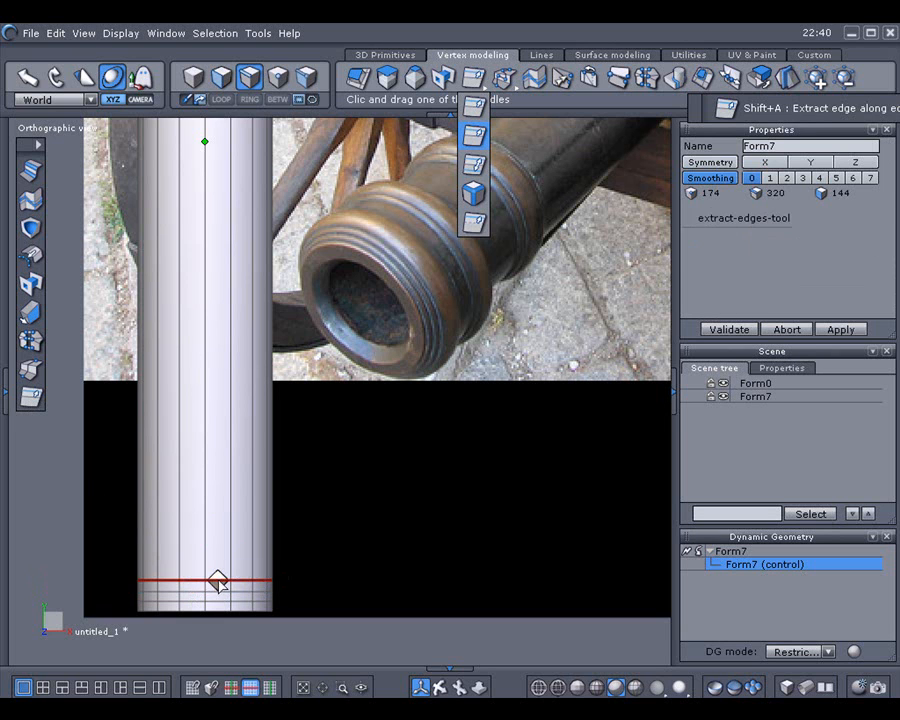
drag(221, 577, 219, 543)
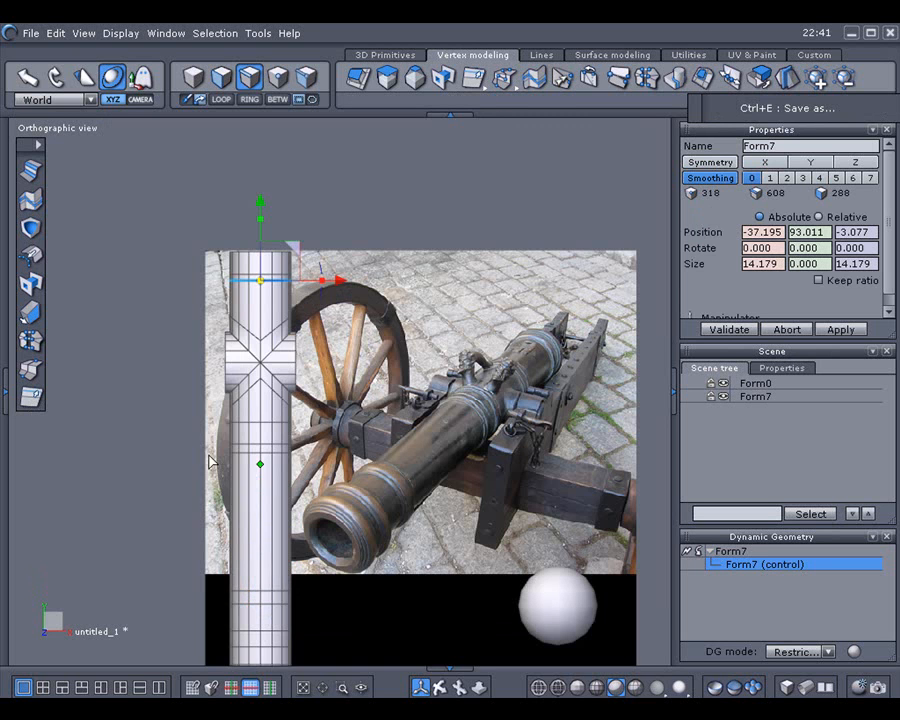
Turn on X symmetry for the cross-shaped tube and collapse its dynamic geometry
middle_drag(208, 458, 203, 413)
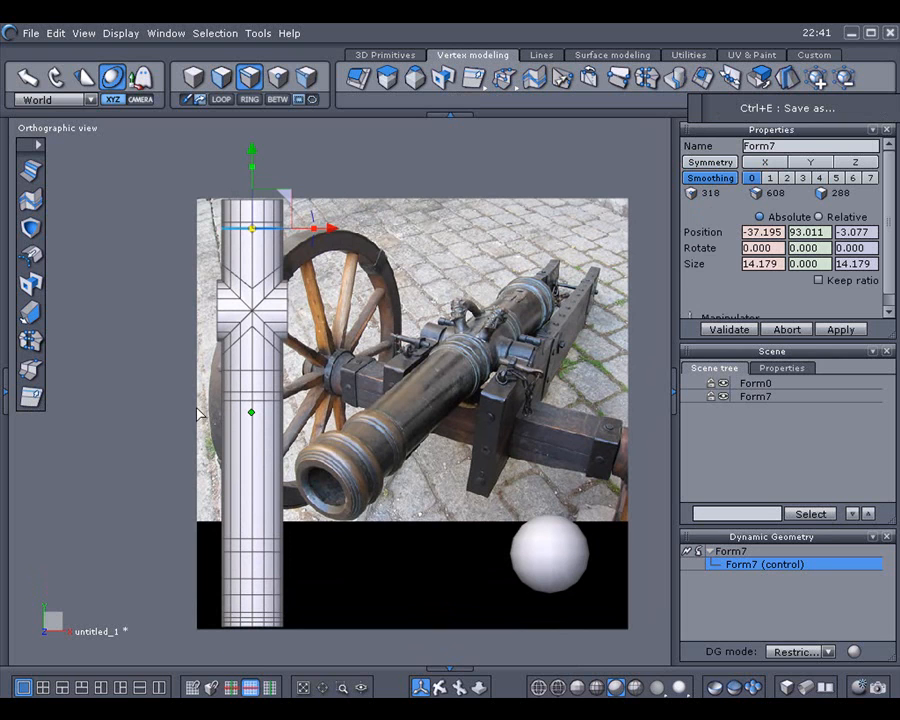
click(197, 413)
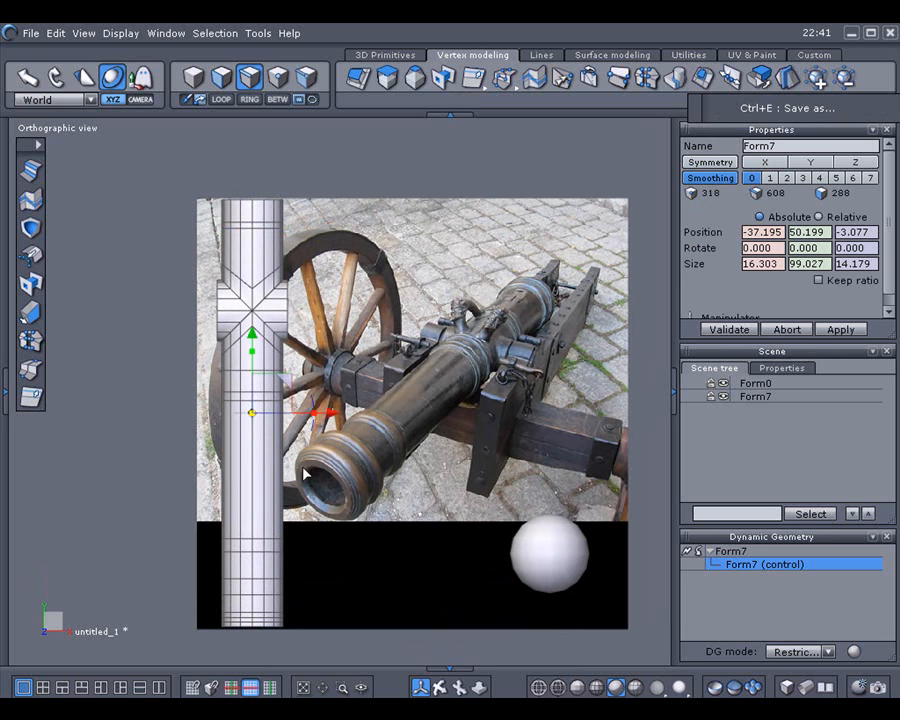
click(855, 163)
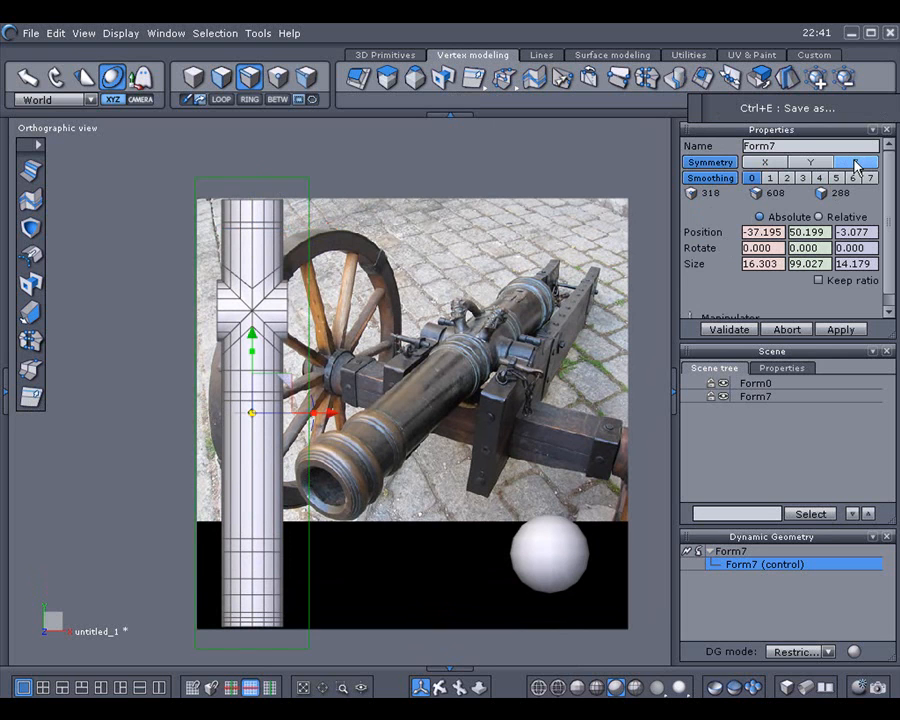
middle_drag(511, 367, 414, 437)
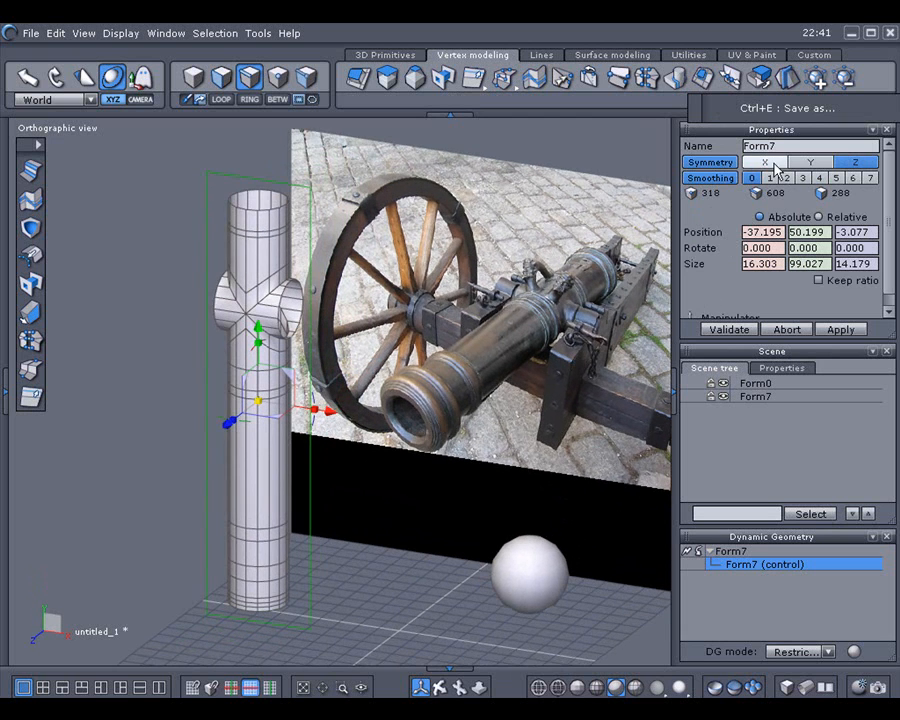
click(774, 166)
scroll(297, 275, up, 2)
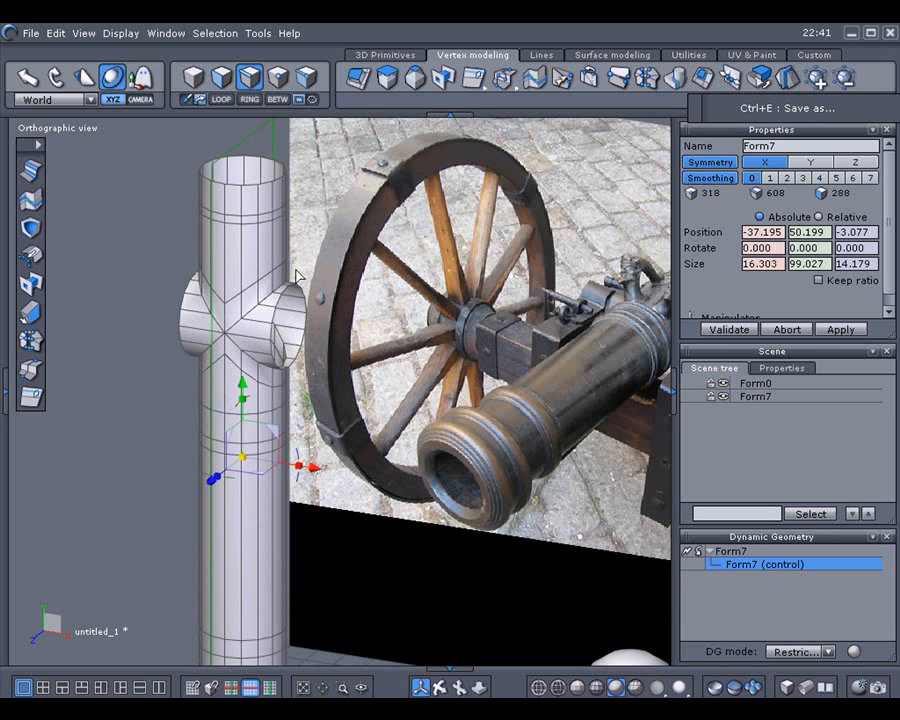
click(689, 550)
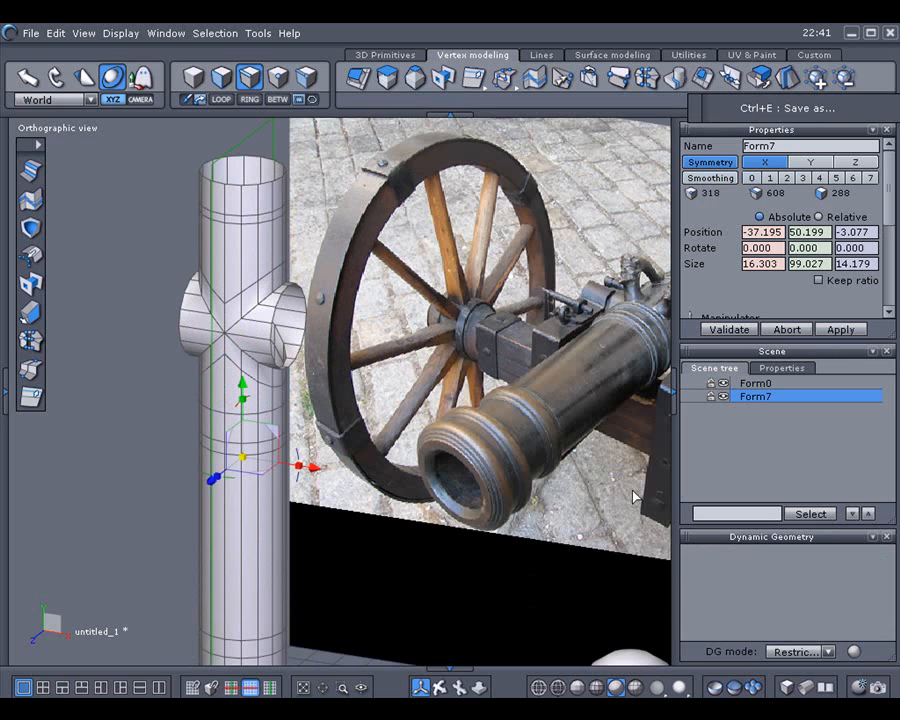
Select the open end loop of the tube's side arm and extrude it slightly outward along X to about -28.72
click(281, 313)
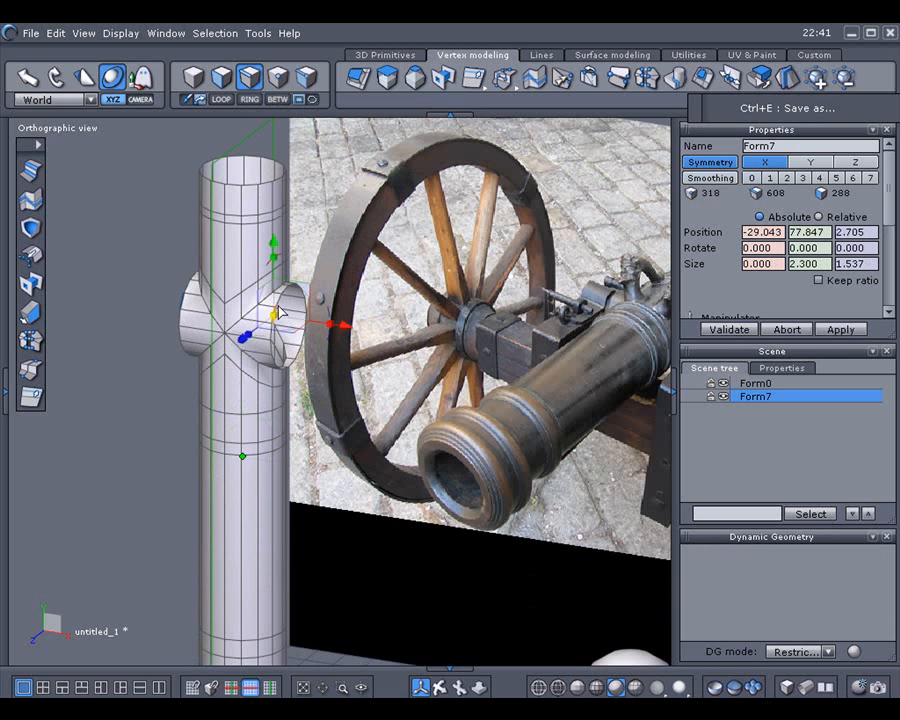
click(221, 100)
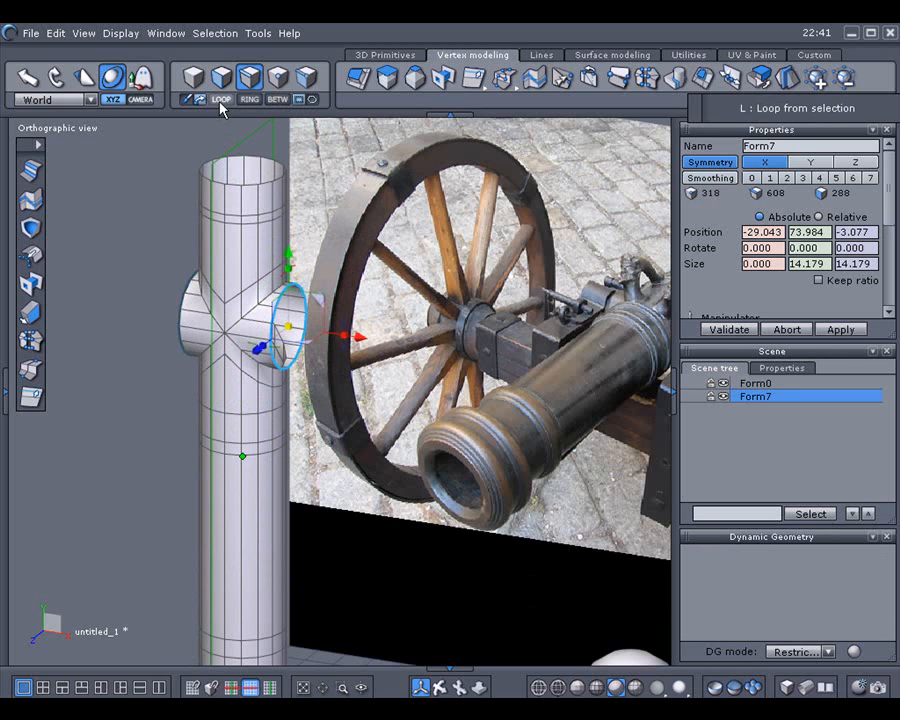
scroll(329, 312, up, 4)
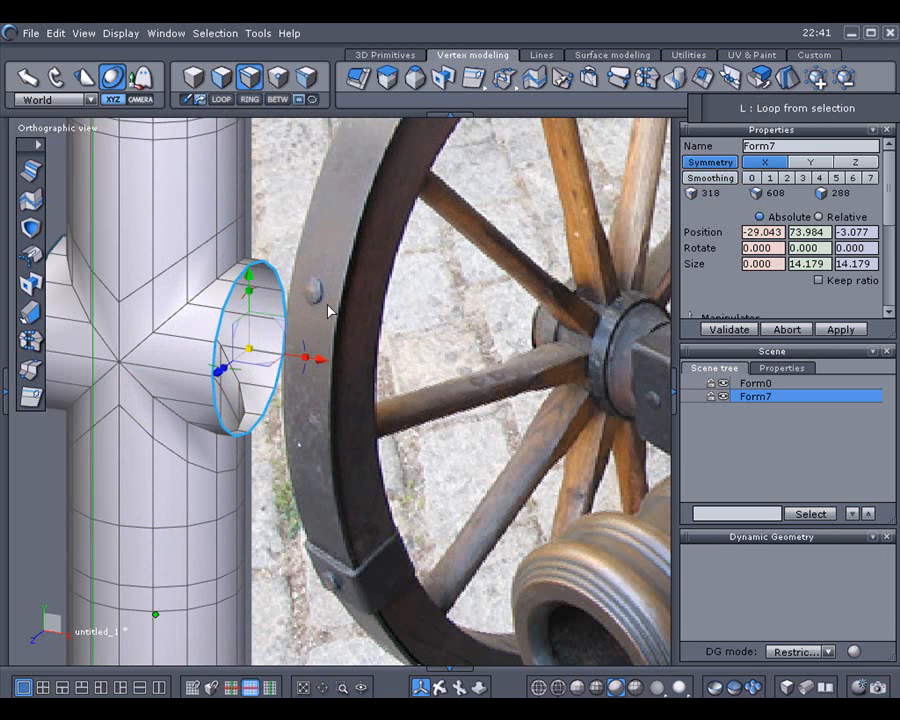
ctrl+drag(250, 349, 252, 354)
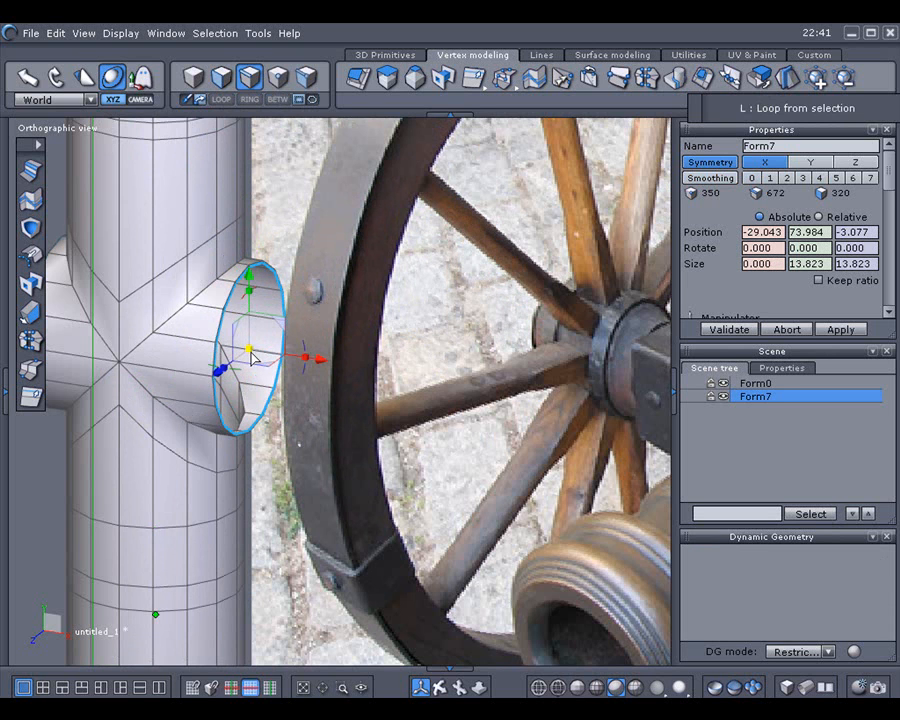
key(ctrl+z)
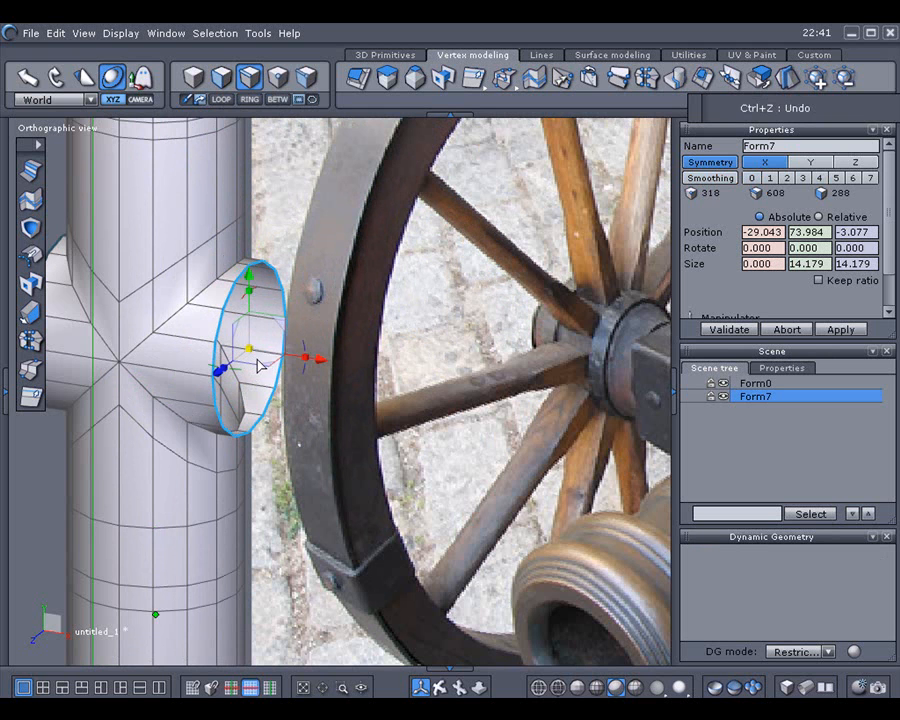
scroll(320, 365, up, 2)
ctrl+drag(291, 358, 296, 357)
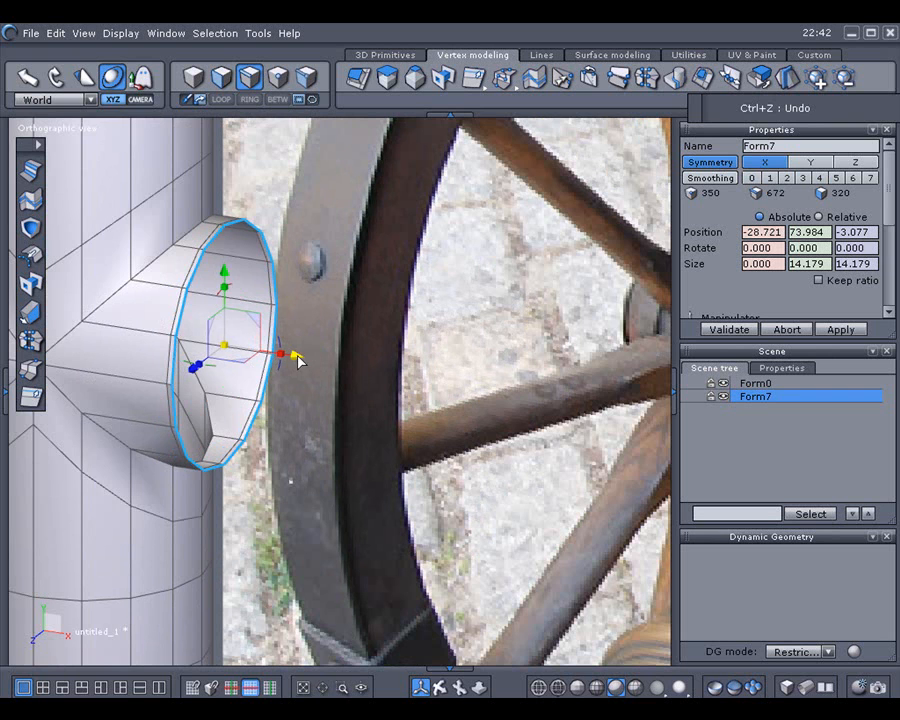
Extrude the side arm's end loop inward twice, to sizes of about 12.73 and 9.02, forming a flat rim
ctrl+drag(230, 348, 229, 368)
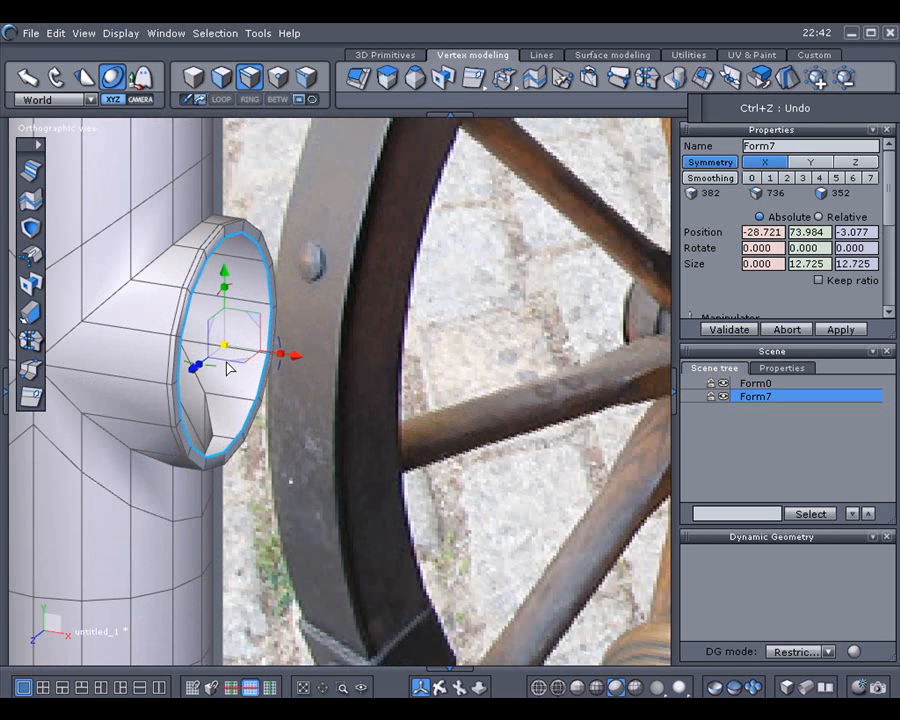
scroll(226, 364, up, 2)
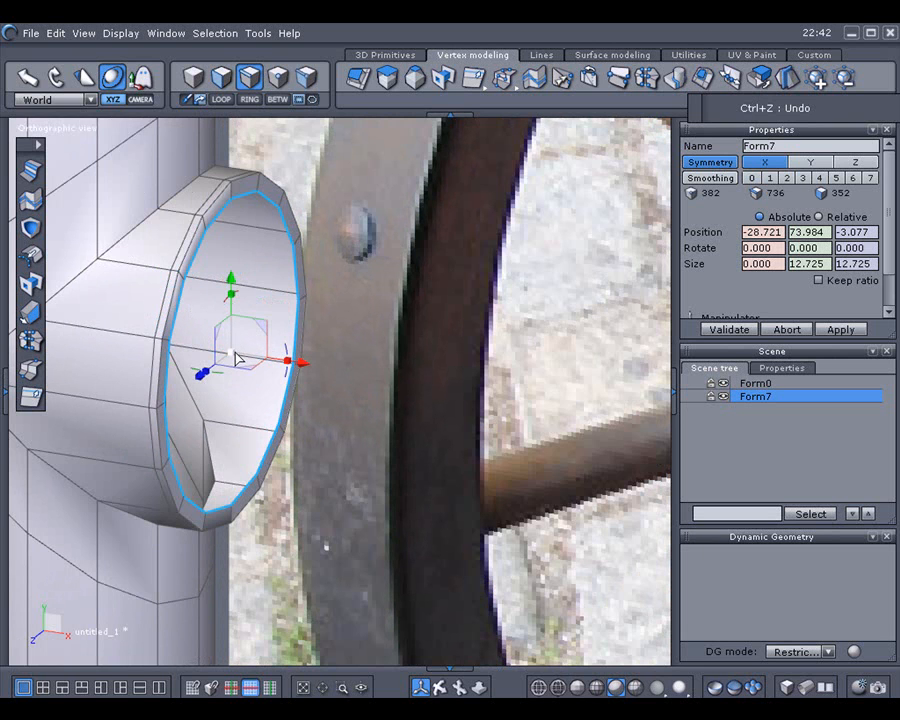
shift+drag(233, 357, 235, 406)
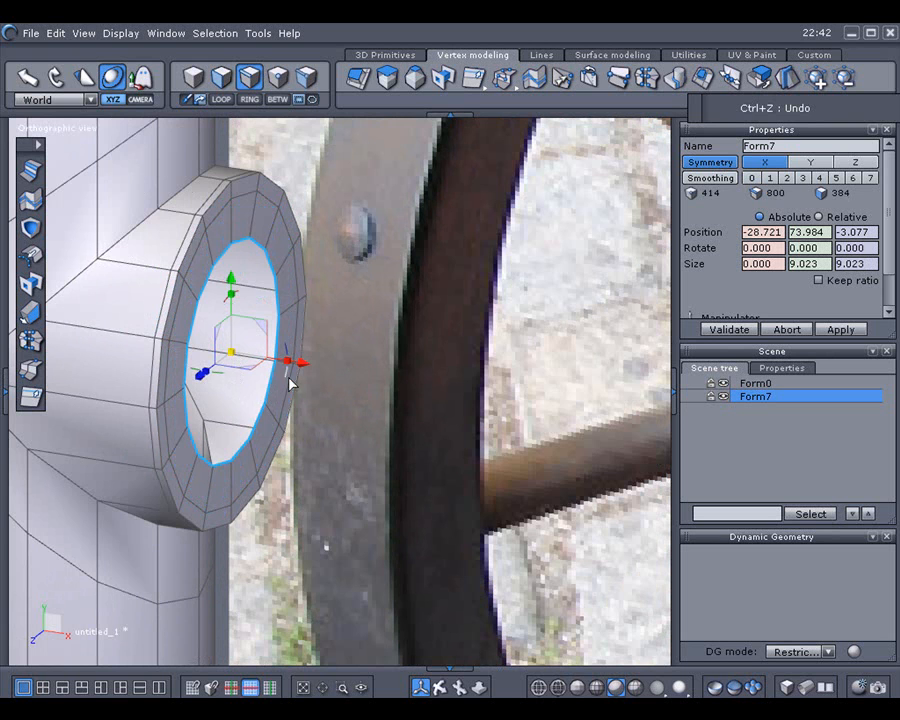
Extrude the rim's inner loop outward to X about -18.08 as a narrower trunnion with edge loops near its base, and turn off symmetry
shift+drag(304, 366, 557, 418)
scroll(385, 391, down, 4)
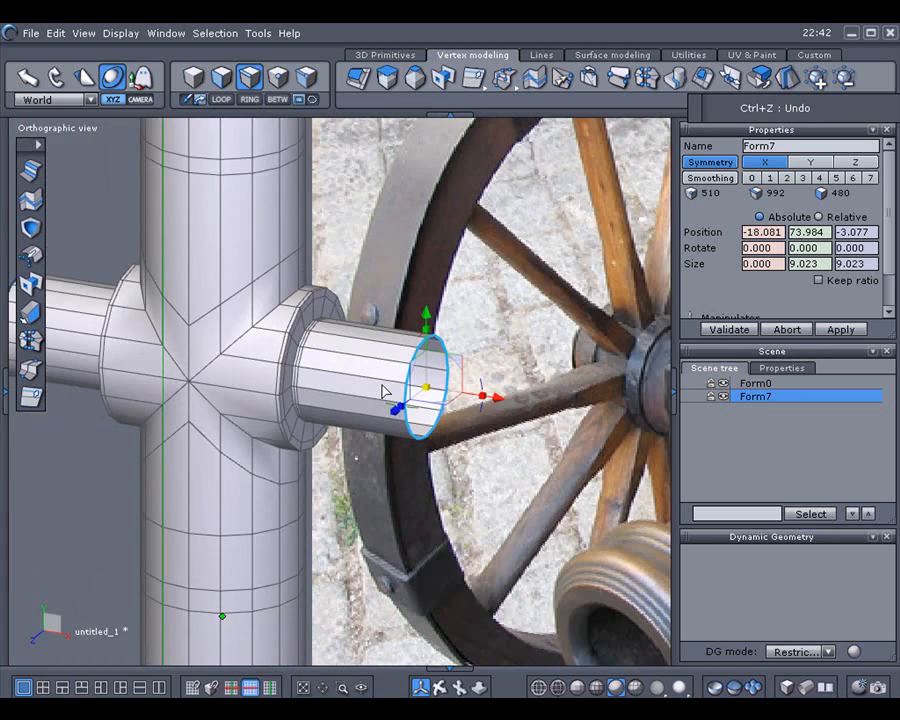
click(694, 164)
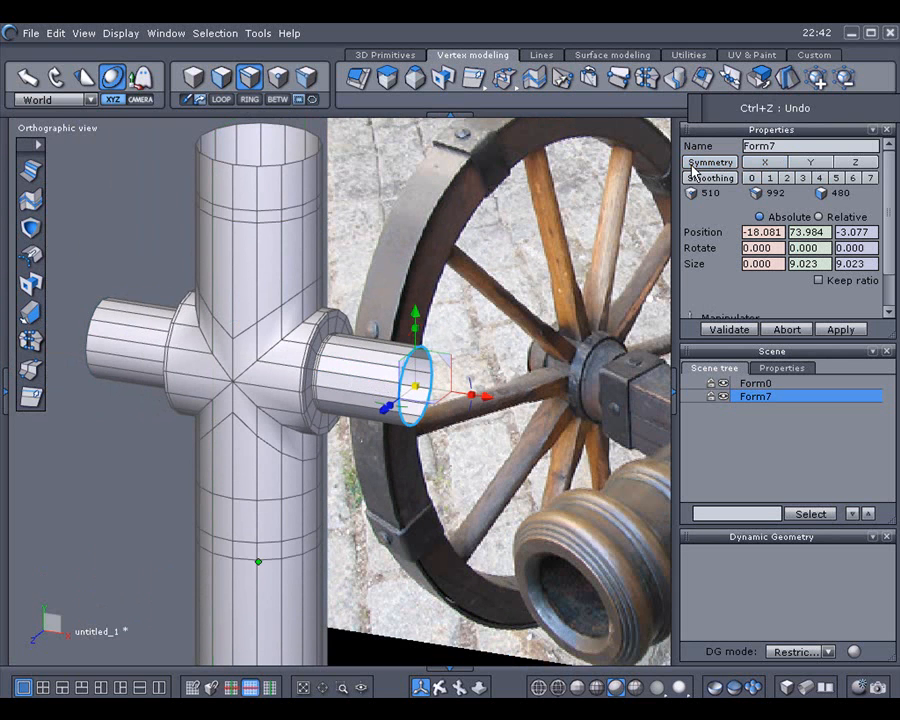
Apply level 2 smoothing to the whole tube object and deselect it to check the smoothed shape
click(192, 77)
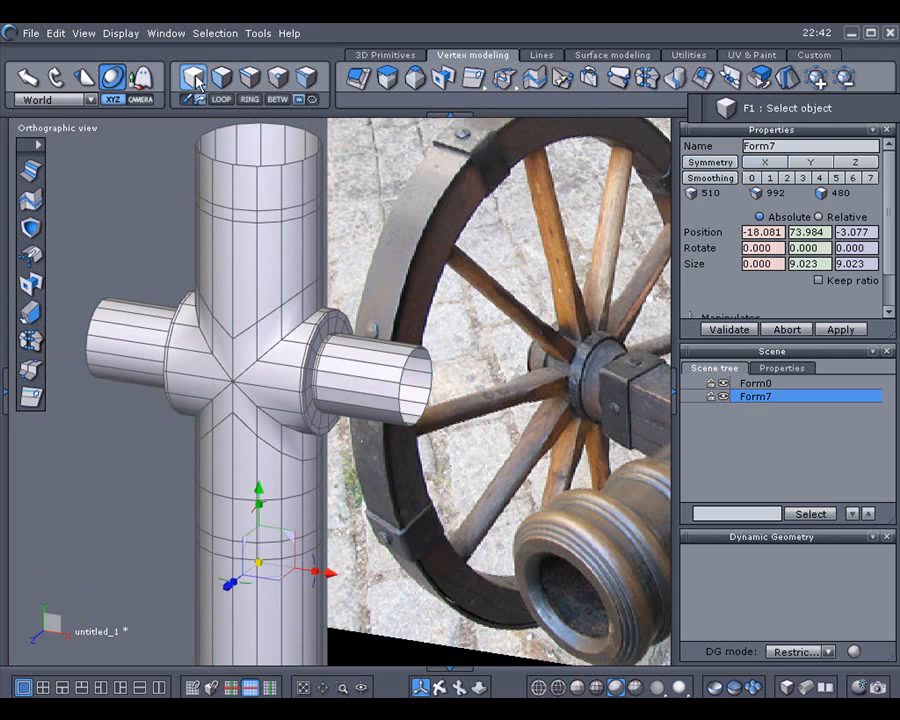
click(787, 178)
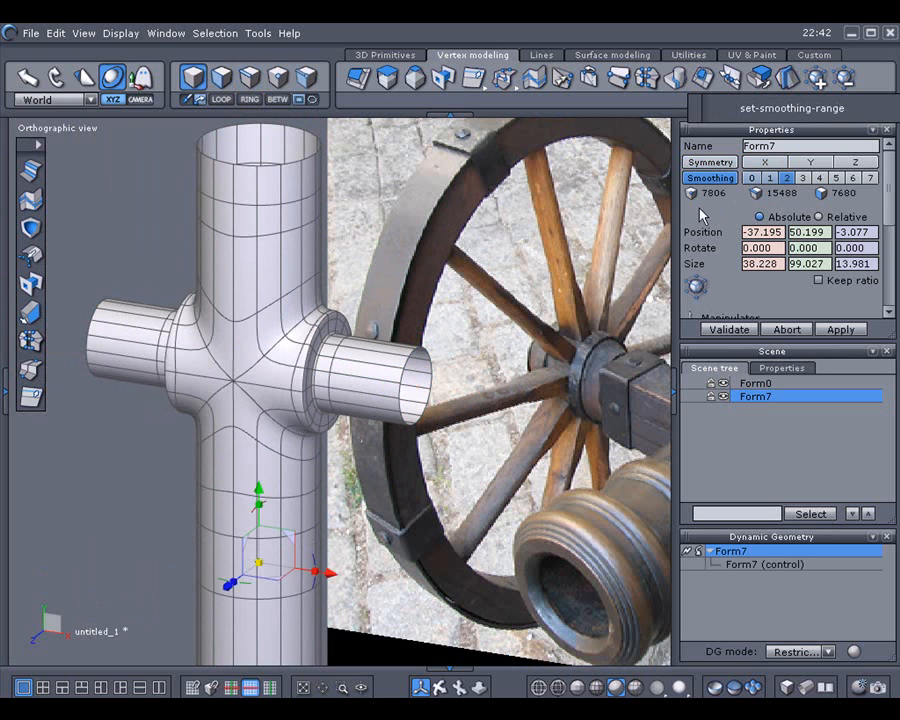
click(531, 338)
middle_drag(518, 381, 437, 311)
scroll(528, 376, down, 3)
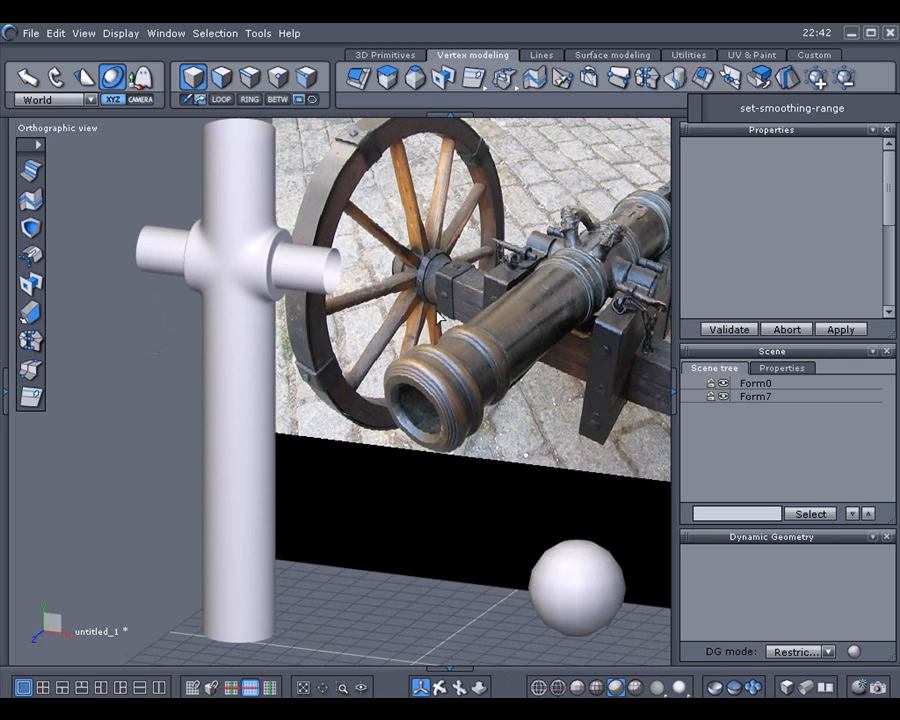
middle_drag(438, 318, 541, 472)
Move the sphere up along Y to about 69.3, in front of the cannon photo
click(575, 596)
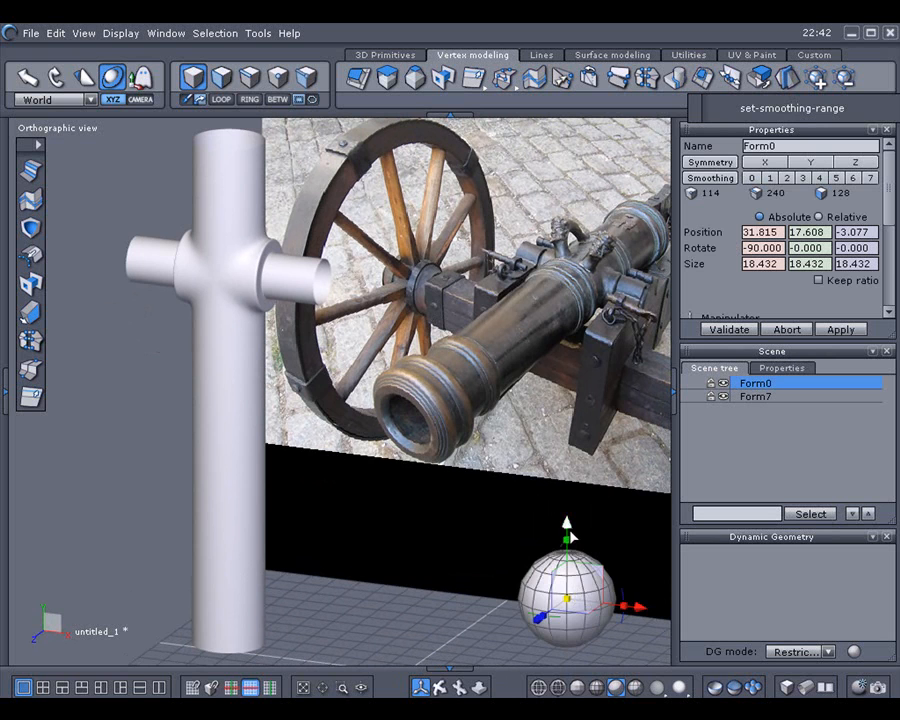
drag(550, 527, 548, 300)
middle_drag(589, 426, 538, 458)
scroll(538, 458, up, 3)
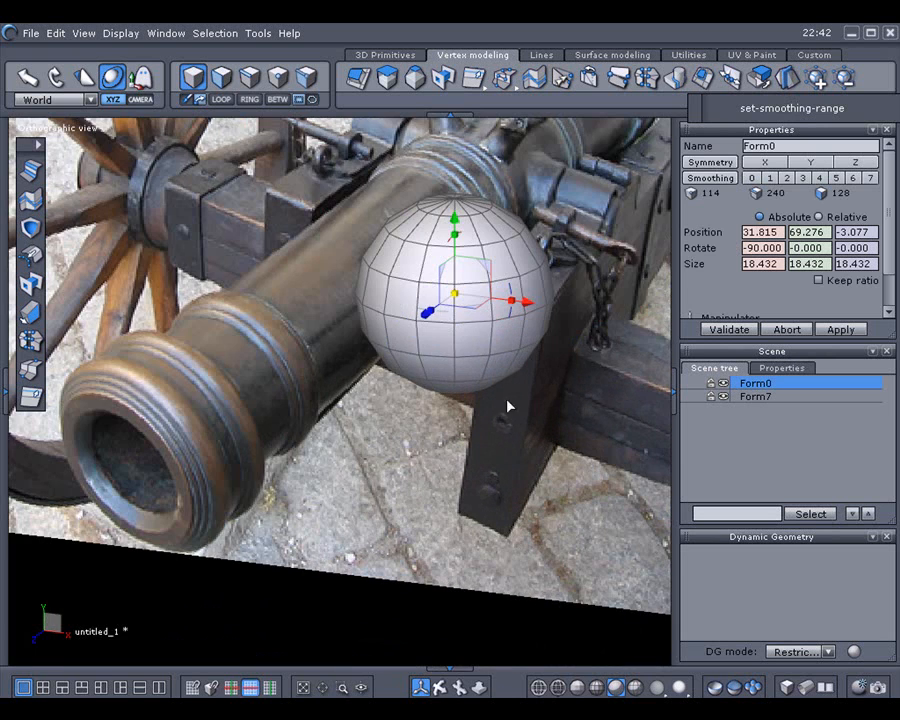
Select all face rings of the sphere's lower half and delete them, leaving a dome
click(222, 76)
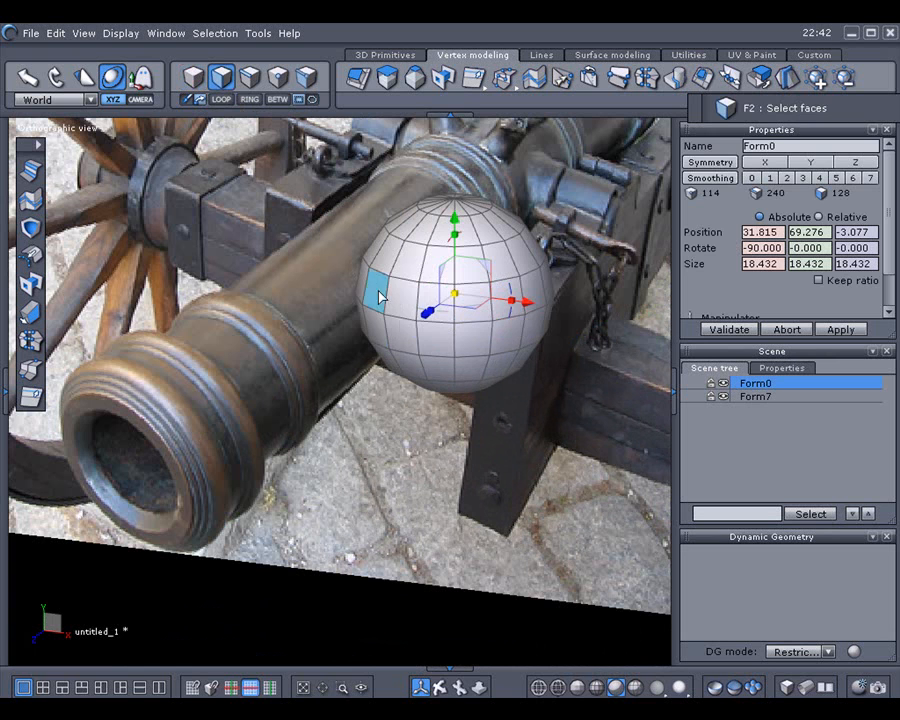
click(430, 349)
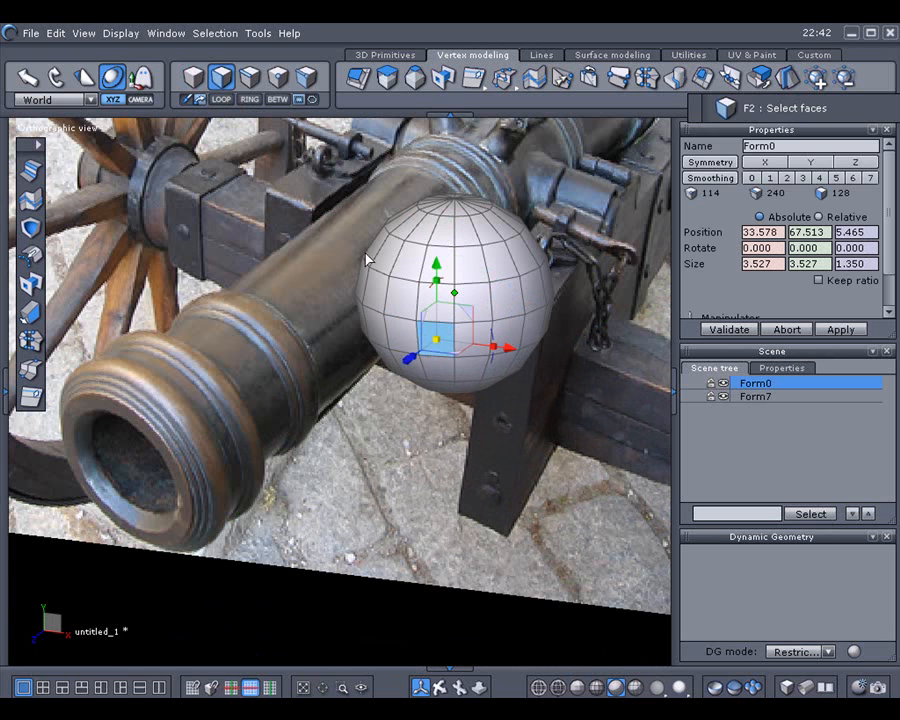
click(228, 100)
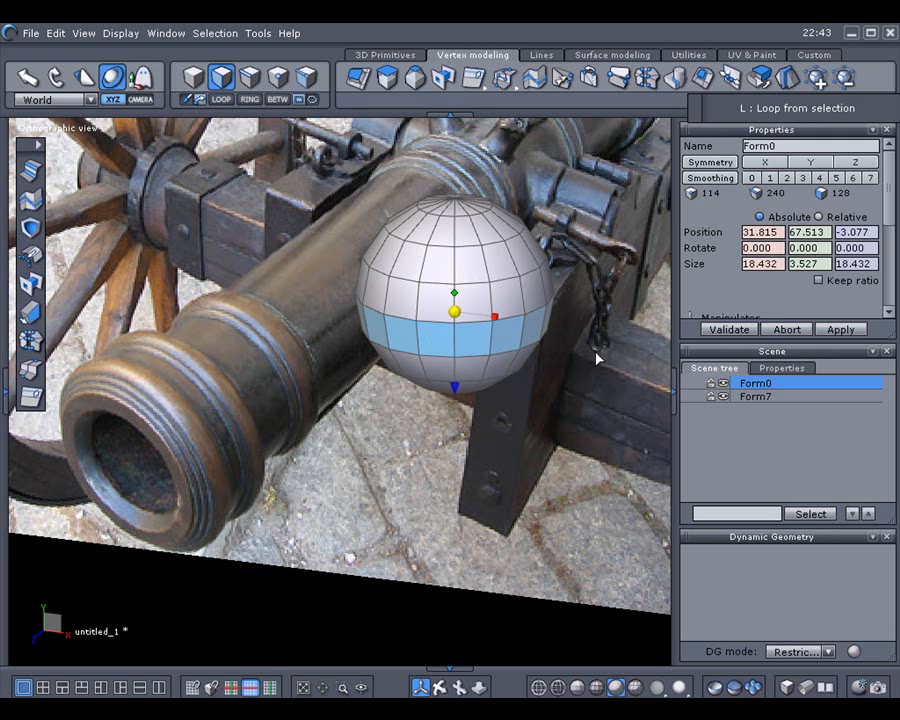
drag(597, 358, 596, 537)
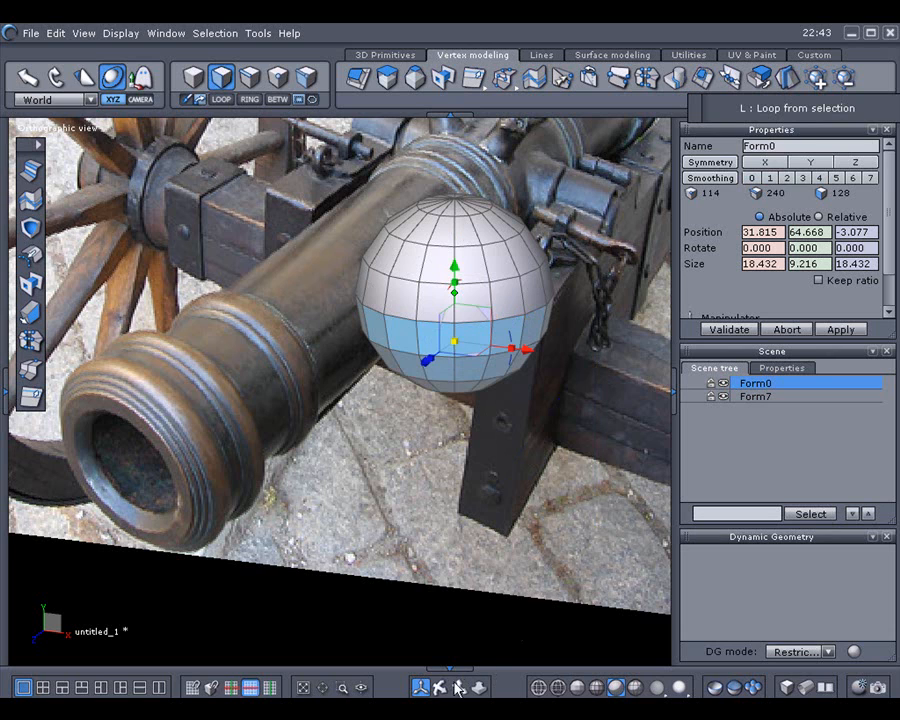
middle_drag(434, 672, 385, 550)
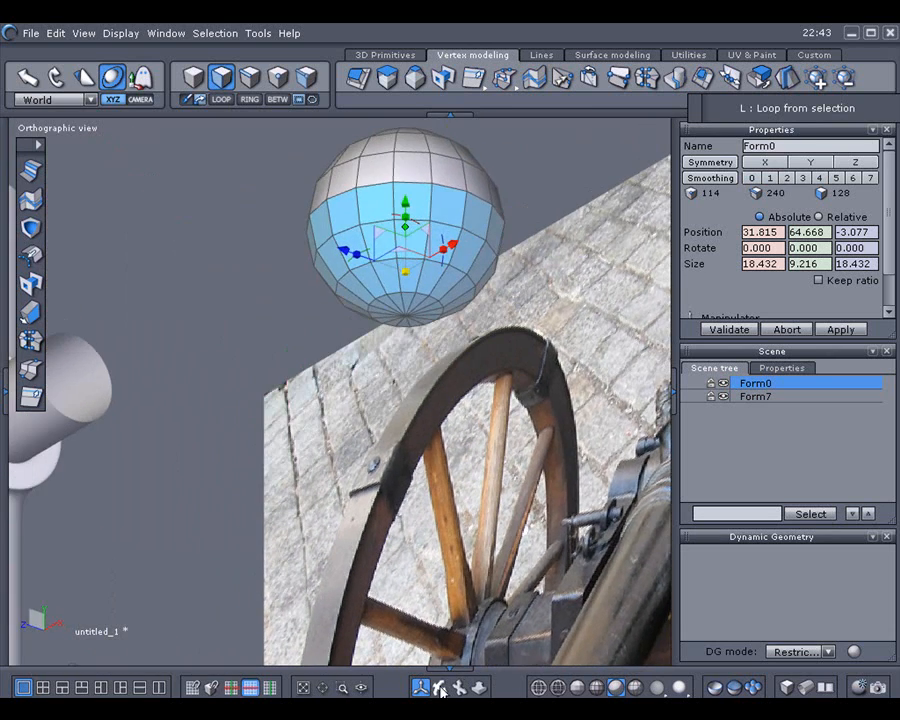
key(Delete)
In the front view, move the dome above the tube's top end, to about X -36.93, Y 105.13
middle_drag(327, 416, 482, 598)
scroll(430, 564, down, 3)
key(2)
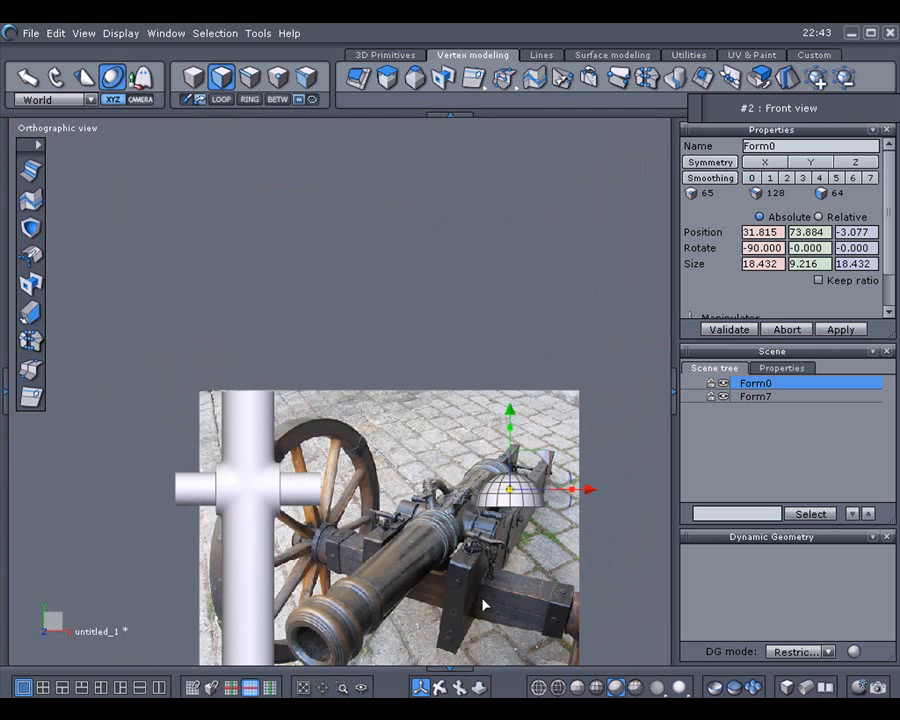
drag(590, 490, 328, 466)
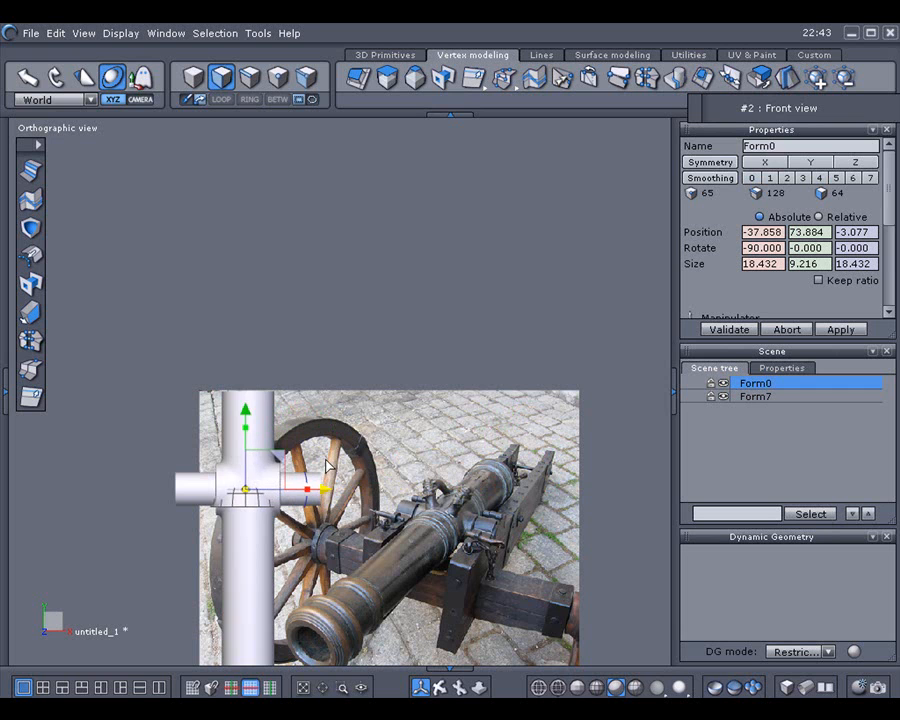
drag(248, 414, 254, 295)
drag(325, 374, 329, 374)
Show the wire edges on the shaded objects and scale the dome uniformly to about 13.84 wide to match the tube
click(597, 686)
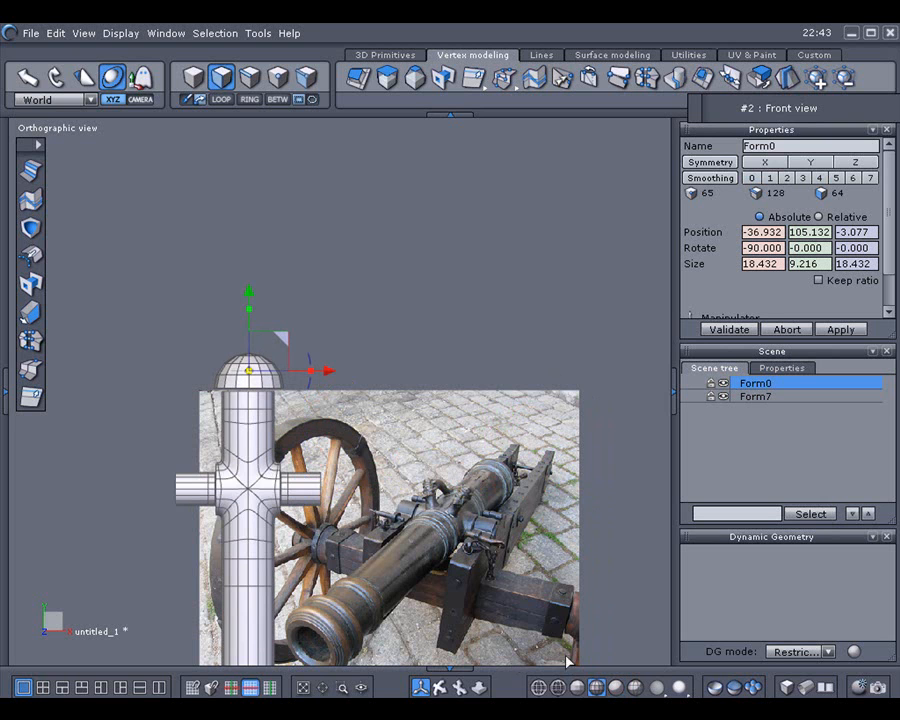
middle_drag(398, 500, 488, 484)
scroll(484, 482, up, 3)
middle_drag(447, 436, 544, 562)
scroll(505, 494, up, 3)
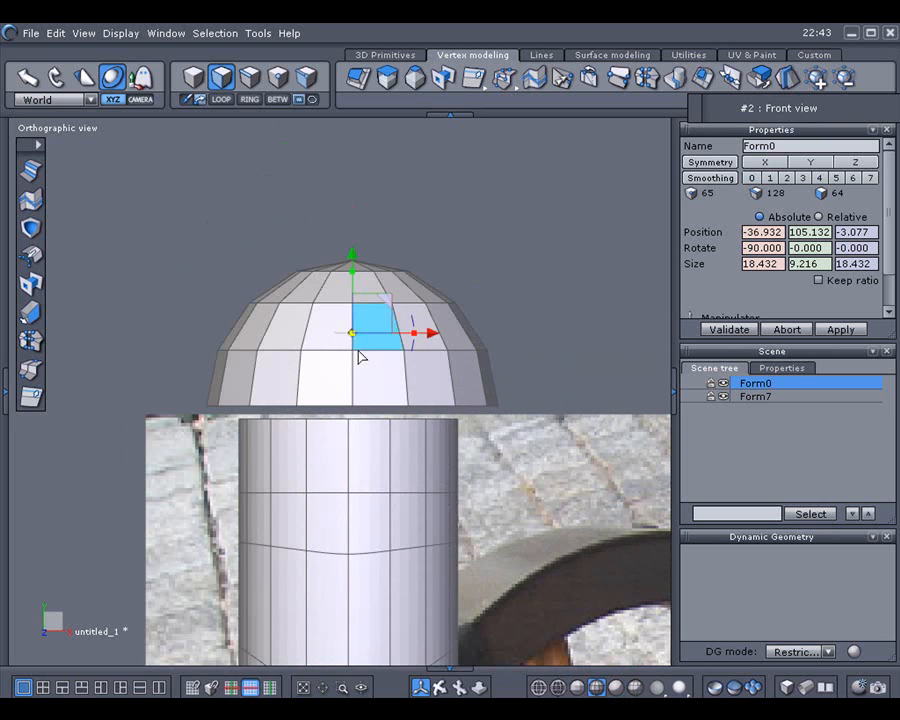
drag(352, 334, 354, 376)
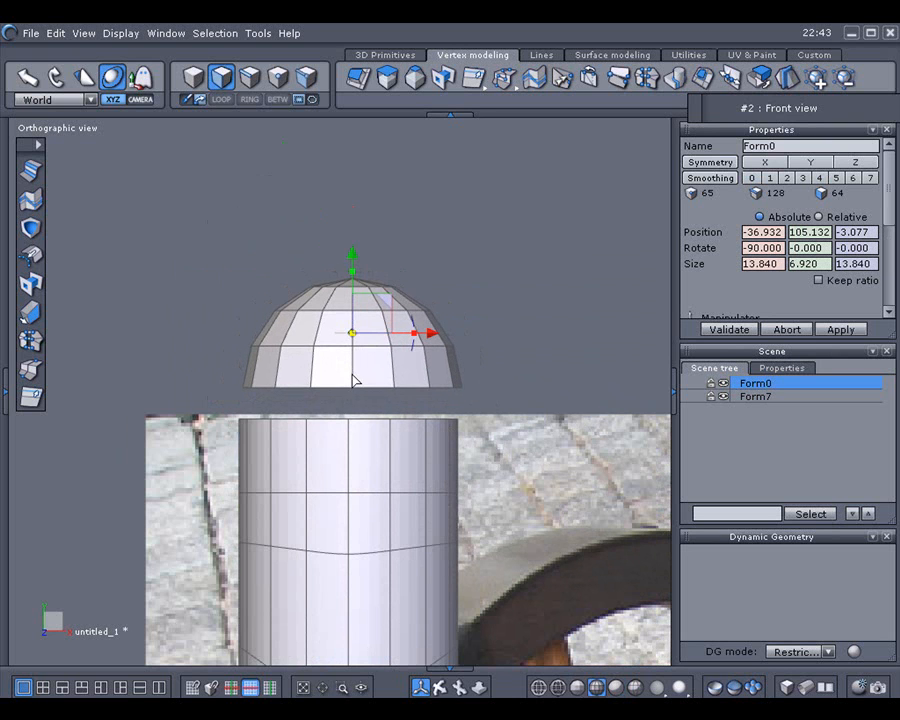
Align the dome over the tube at about X -37.21 and leave a small gap above its open end, at Y about 104.3
drag(354, 266, 354, 296)
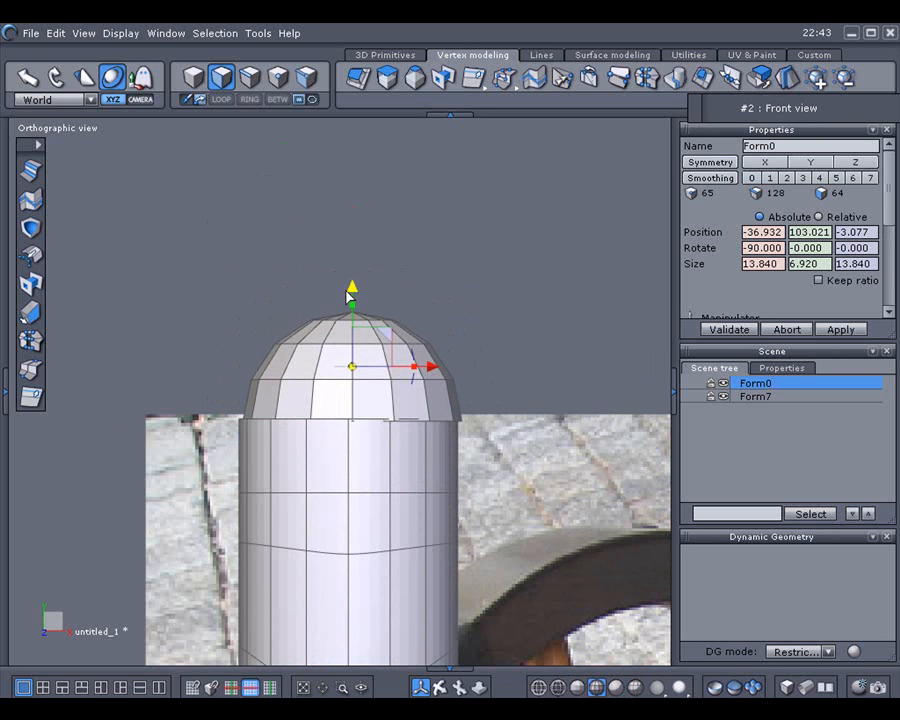
drag(437, 371, 430, 371)
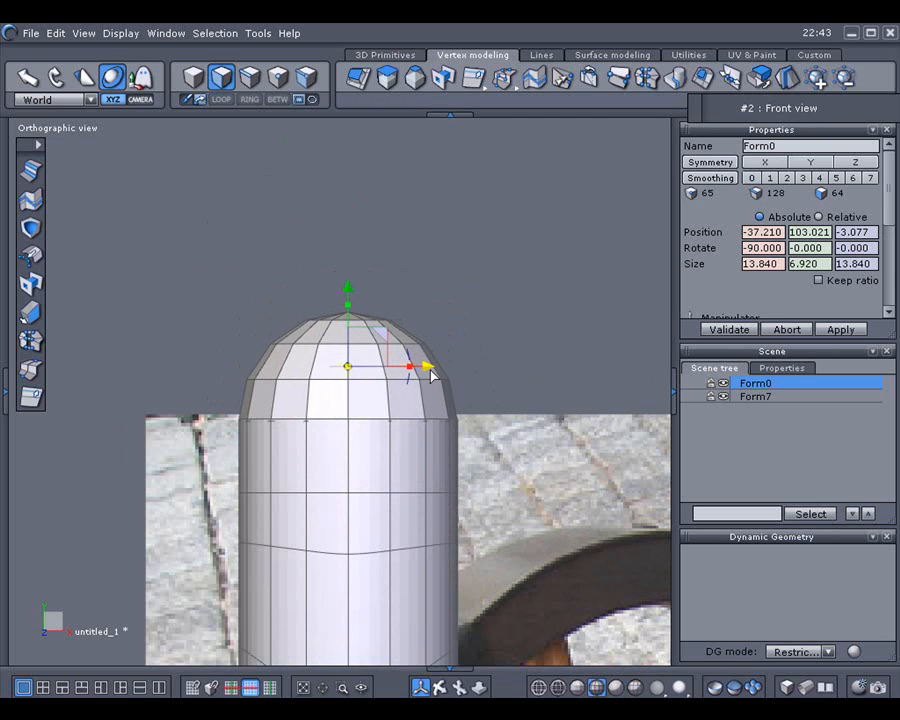
drag(350, 296, 351, 276)
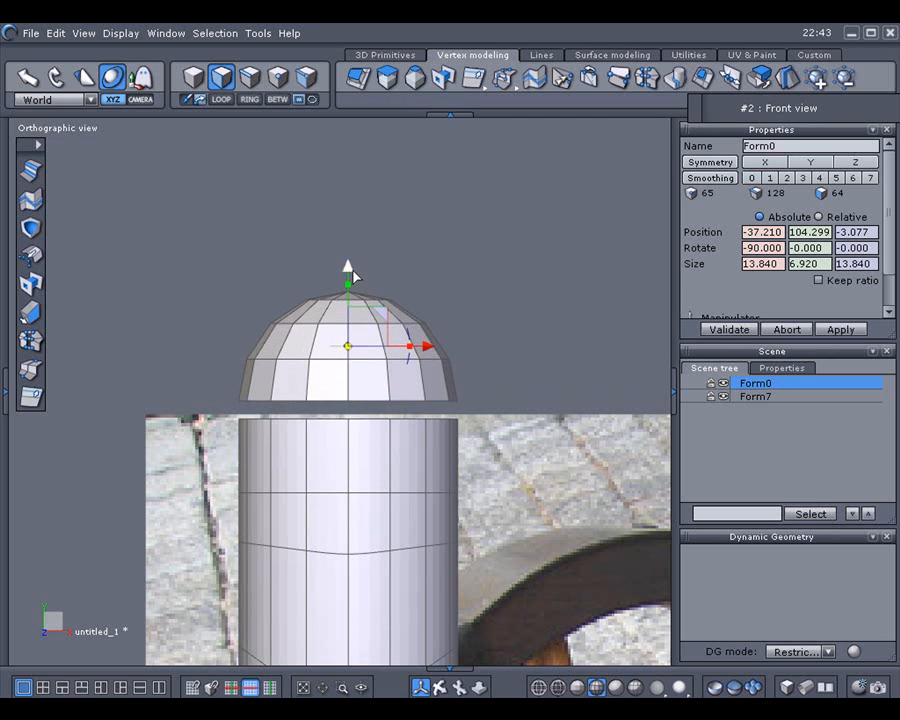
Snap the dome onto the tube's open end with Snap/Align, from its lower rim's centre vertex to the tube's matching rim vertex
click(688, 54)
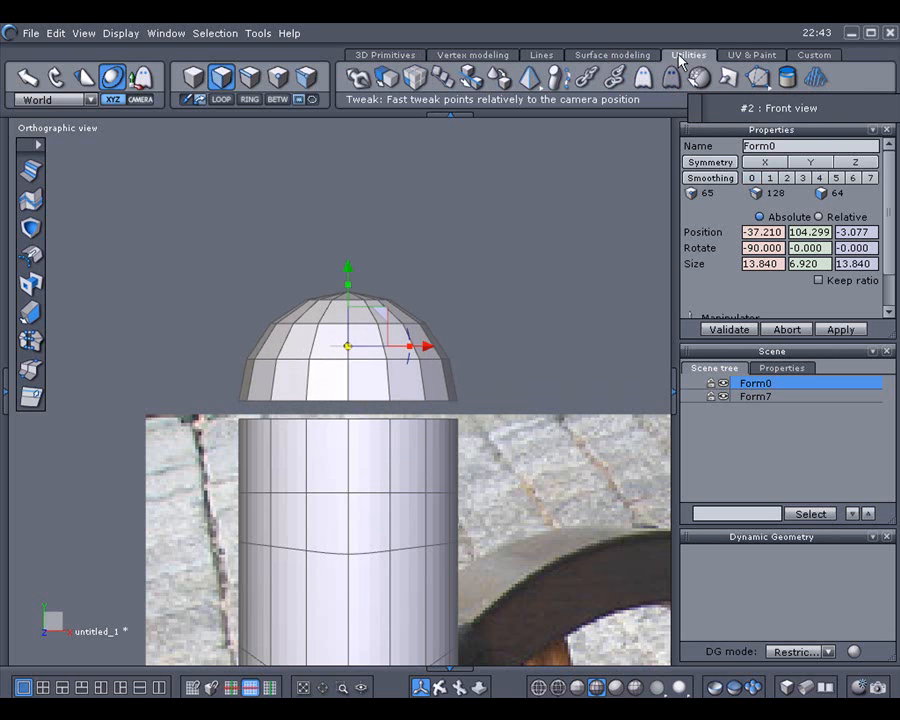
click(470, 80)
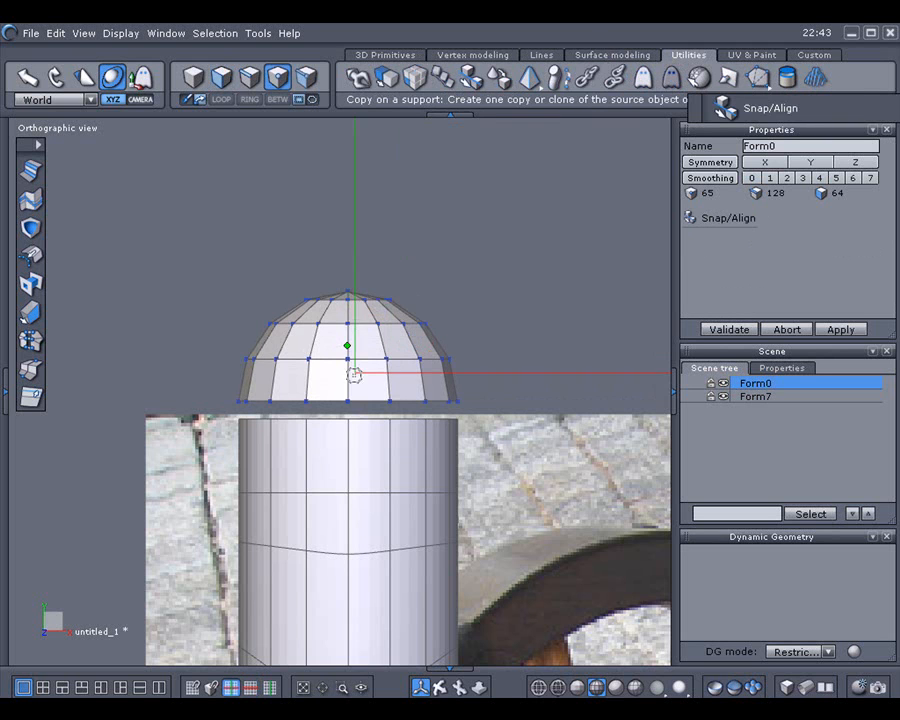
click(348, 401)
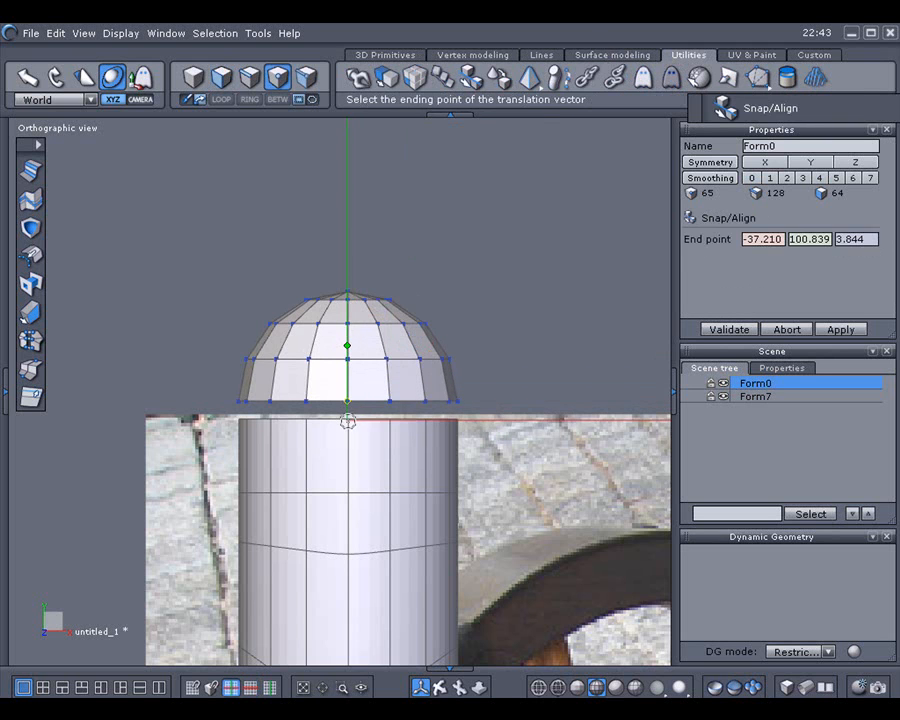
click(347, 418)
middle_drag(559, 367, 316, 405)
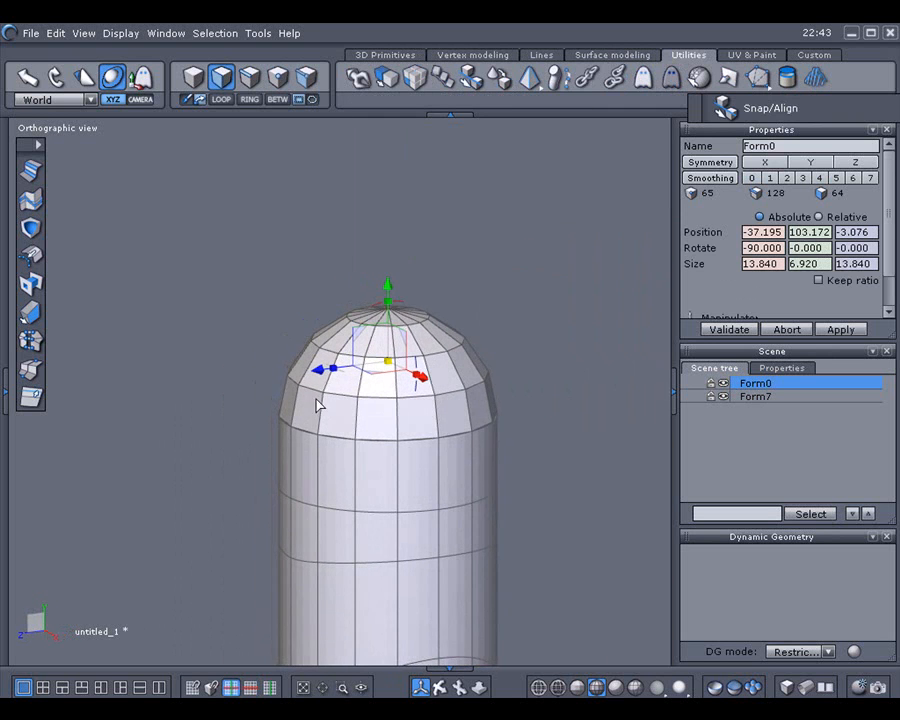
Duplicate the dome in place and hide the copy
click(196, 79)
key(ctrl+c)
key(ctrl+v)
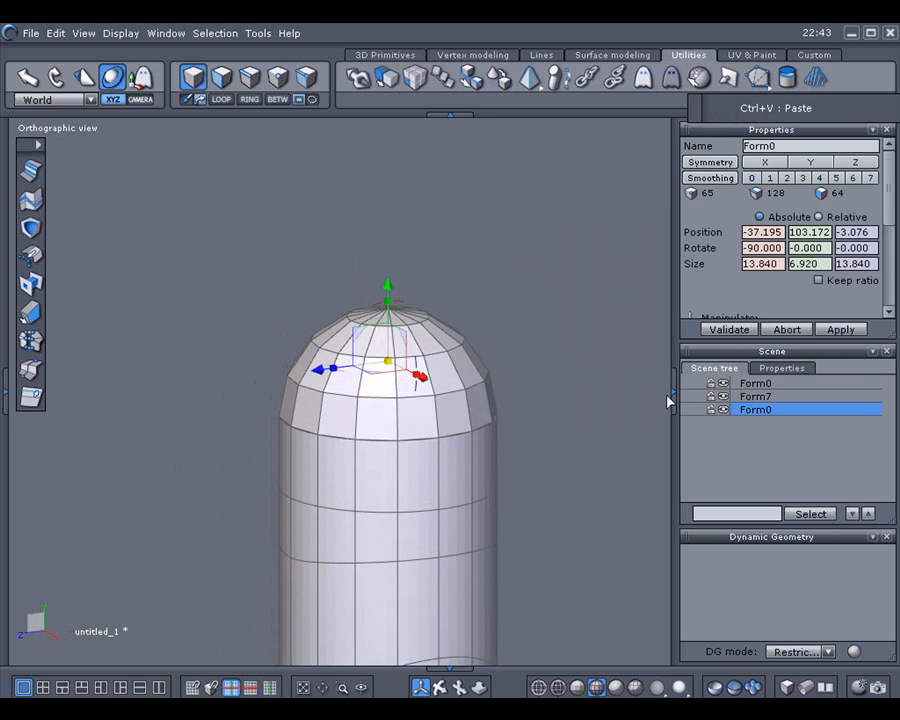
click(723, 410)
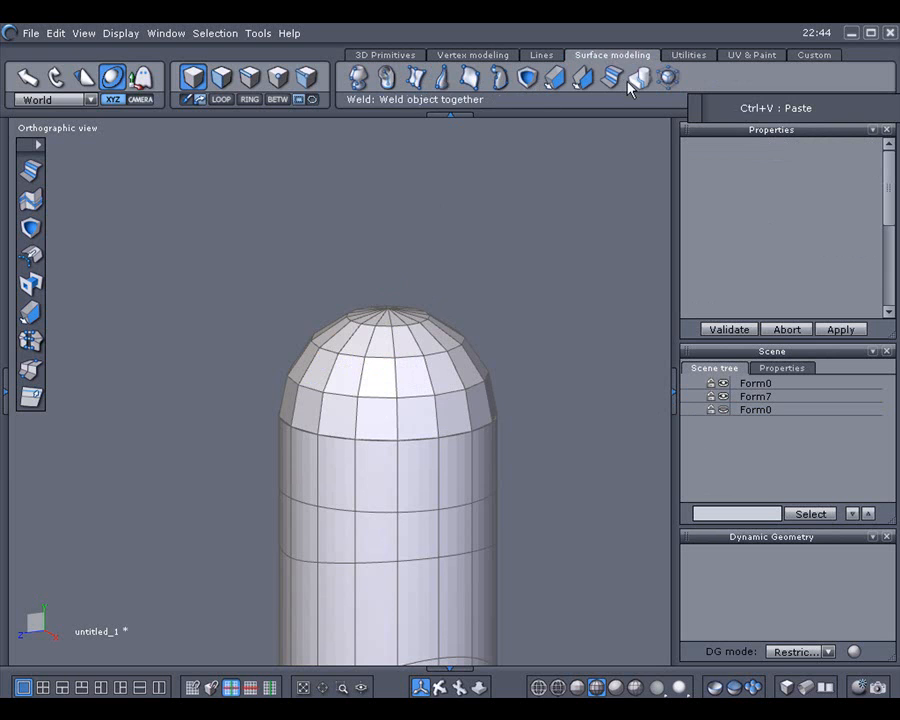
Weld the visible dome and tube into one object using automatic selection, and set its smoothing level to 0
click(638, 79)
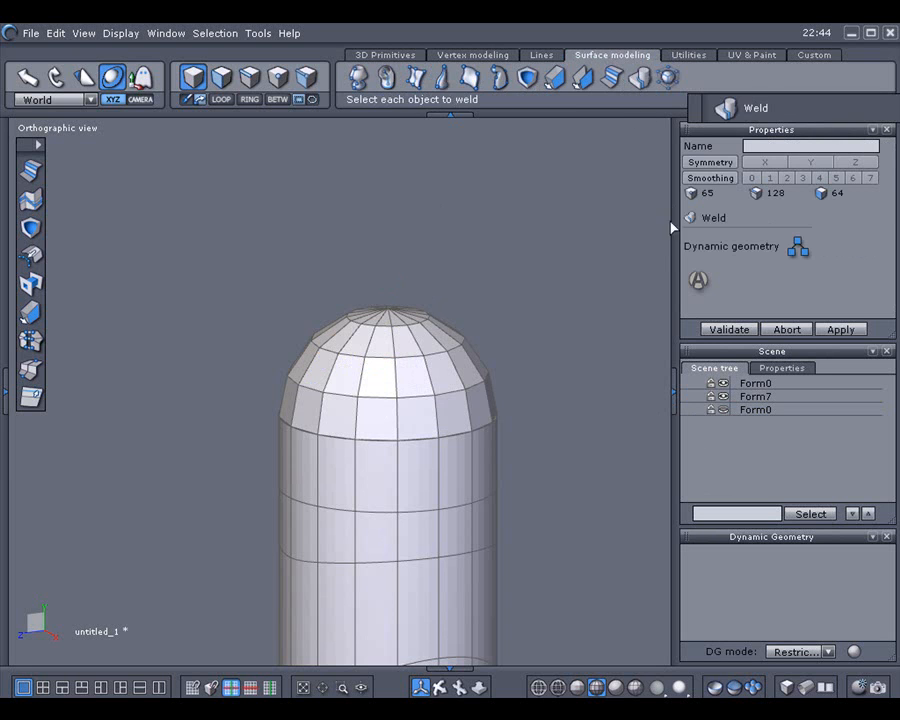
click(698, 282)
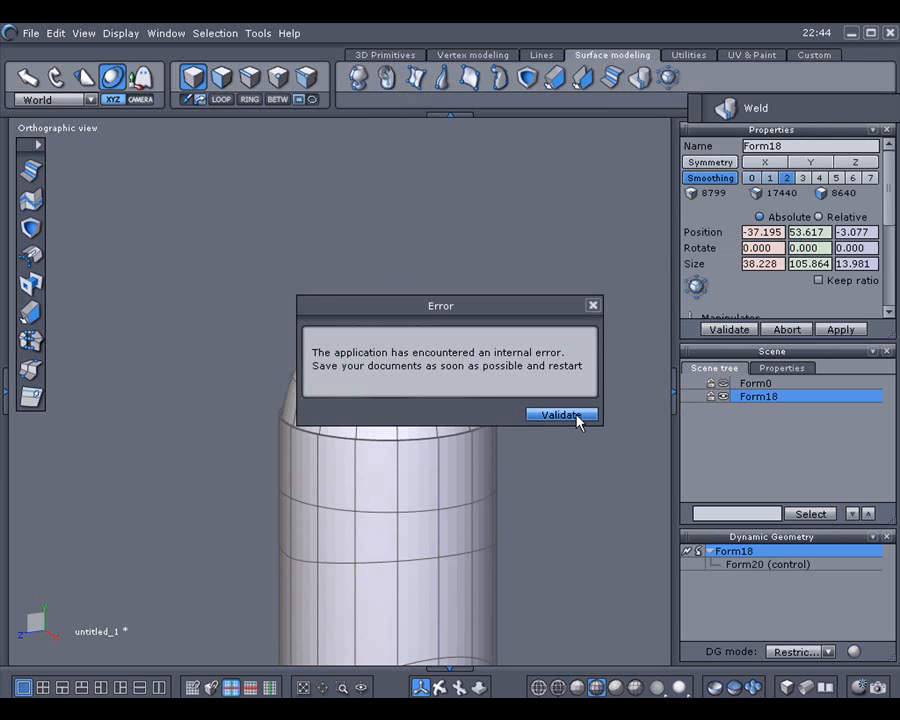
click(562, 414)
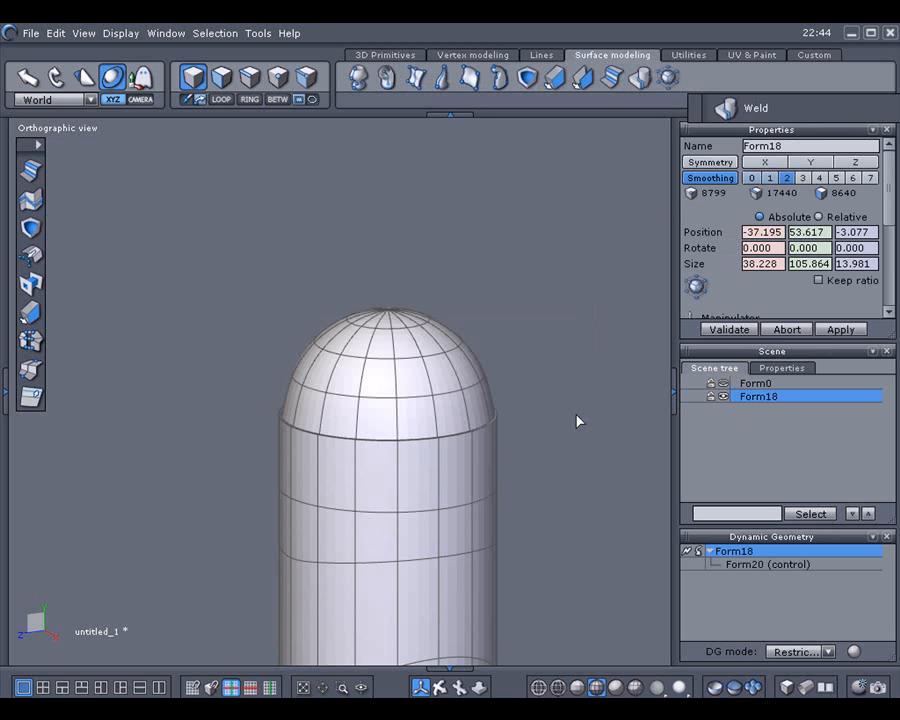
click(752, 178)
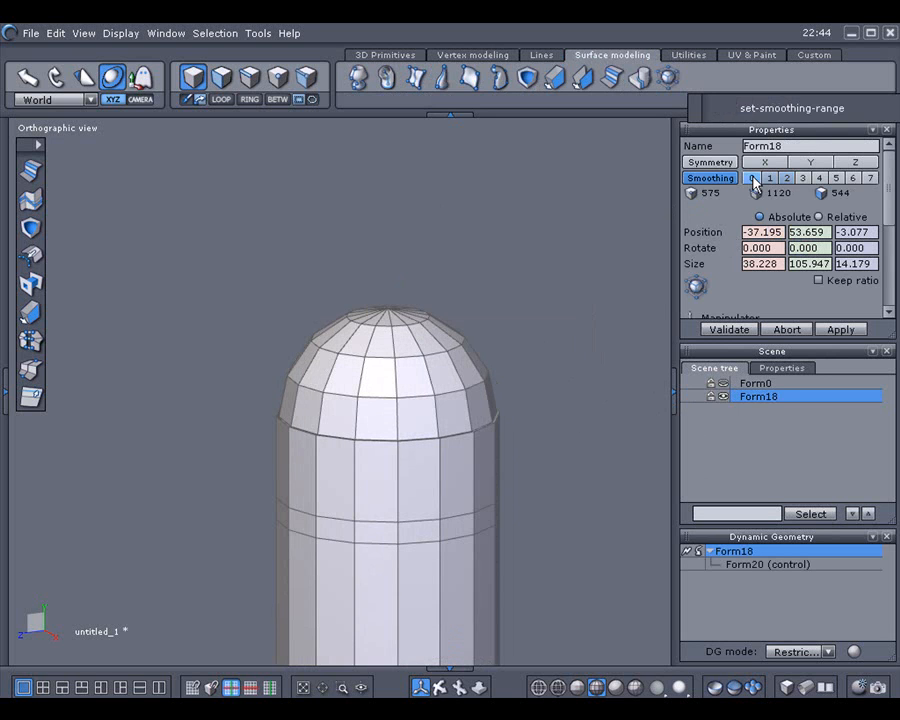
Try to run the automatic Weld on the visible geometry a second time
click(640, 78)
click(697, 281)
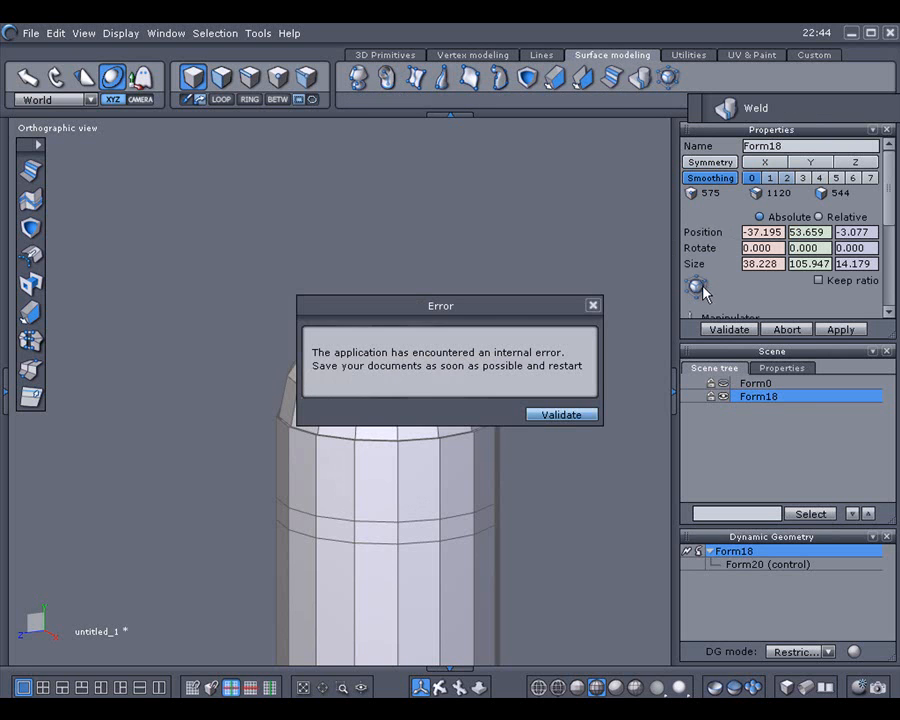
click(556, 414)
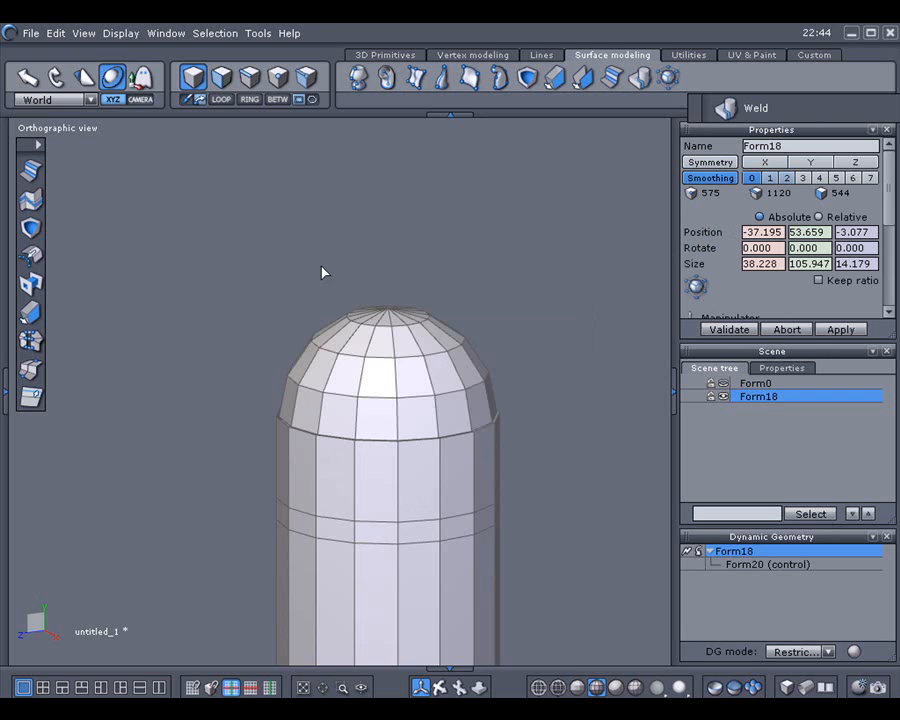
Collapse the welded barrel's dynamic geometry and reselect the barrel
scroll(322, 272, up, 3)
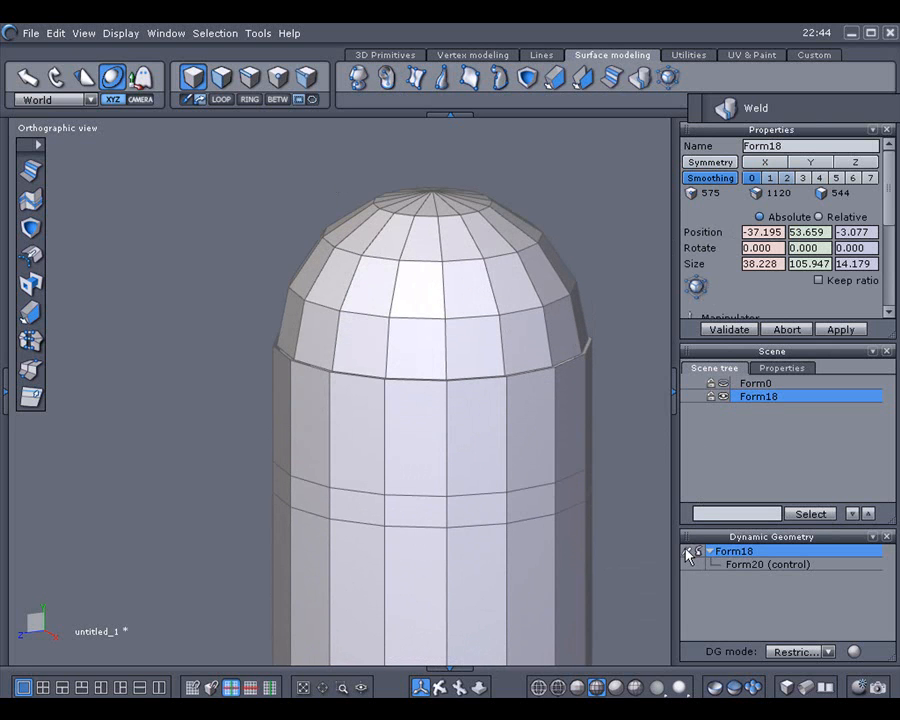
click(687, 552)
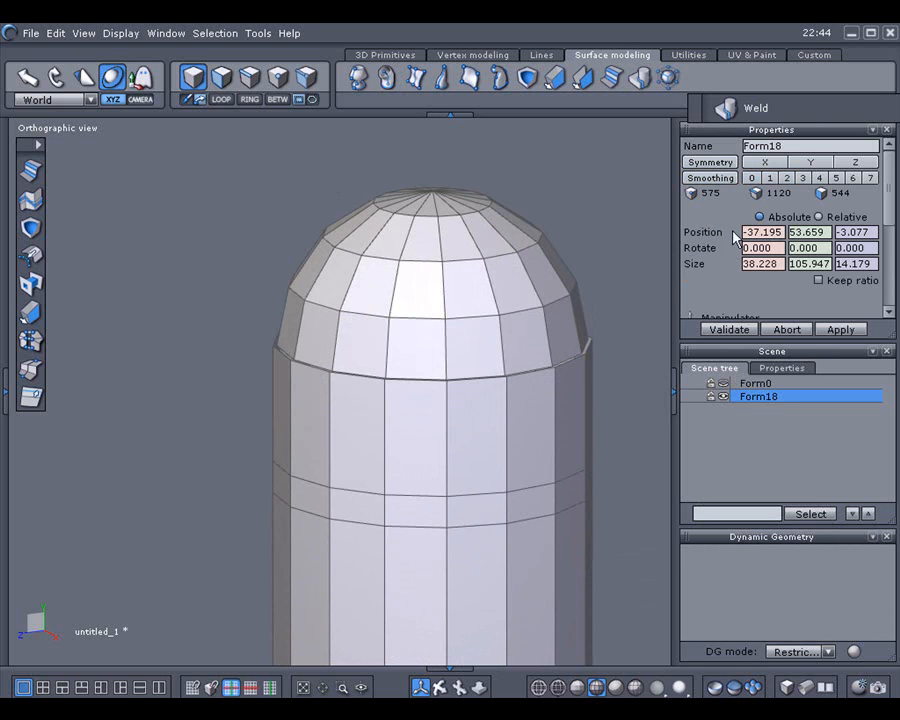
drag(741, 387, 737, 383)
click(740, 384)
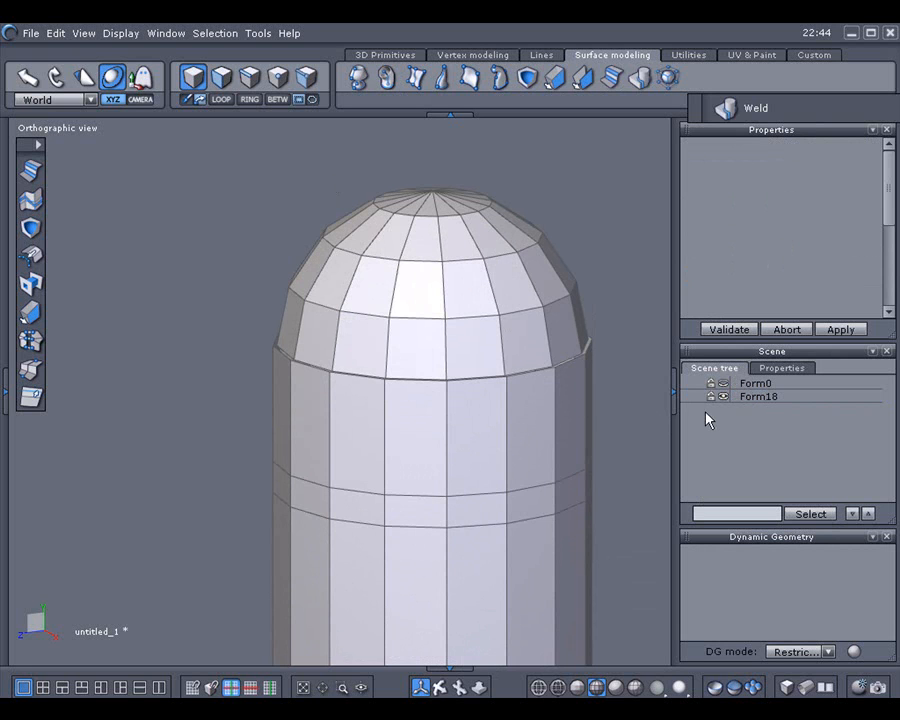
click(508, 366)
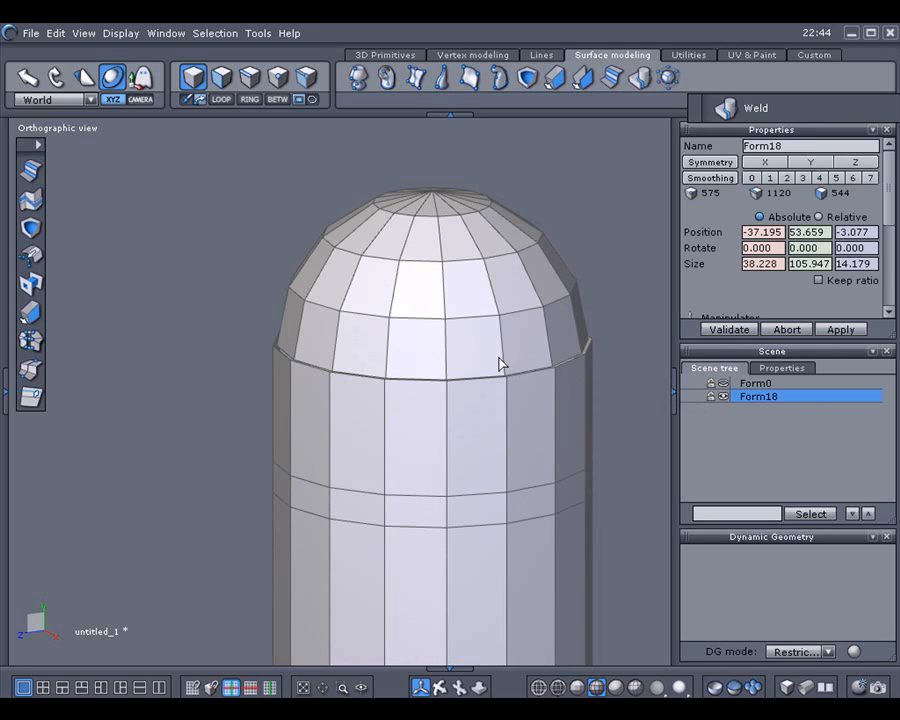
Average-weld the barrel's points with a distance threshold of 0.226 to close the gap between dome and tube
click(31, 343)
scroll(79, 405, up, 2)
scroll(79, 410, up, 2)
middle_drag(126, 362, 40, 350)
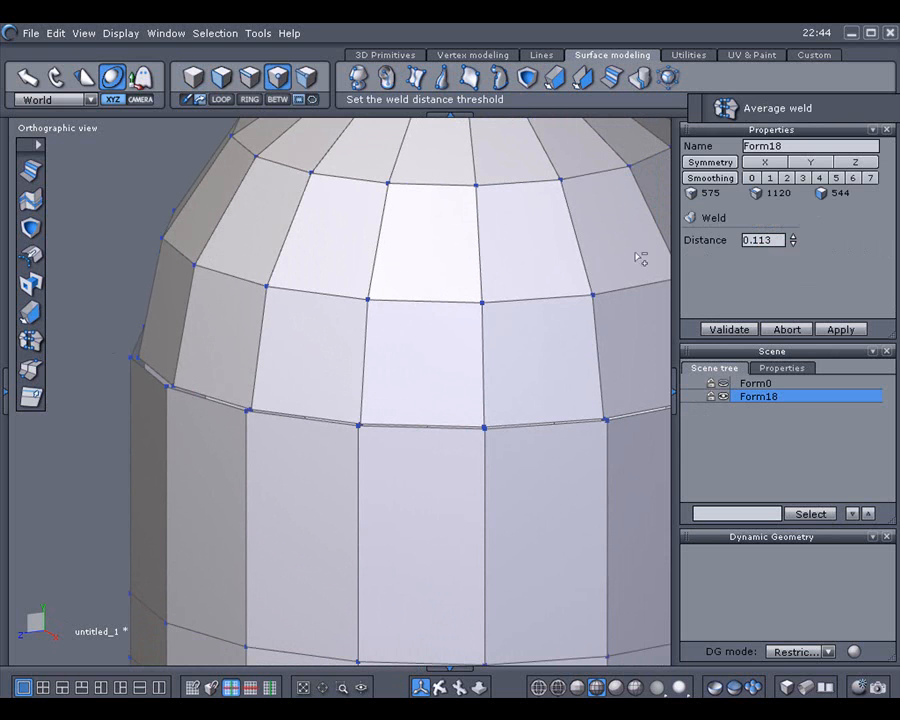
click(793, 237)
middle_drag(452, 348, 344, 356)
middle_drag(549, 393, 498, 400)
scroll(431, 419, down, 3)
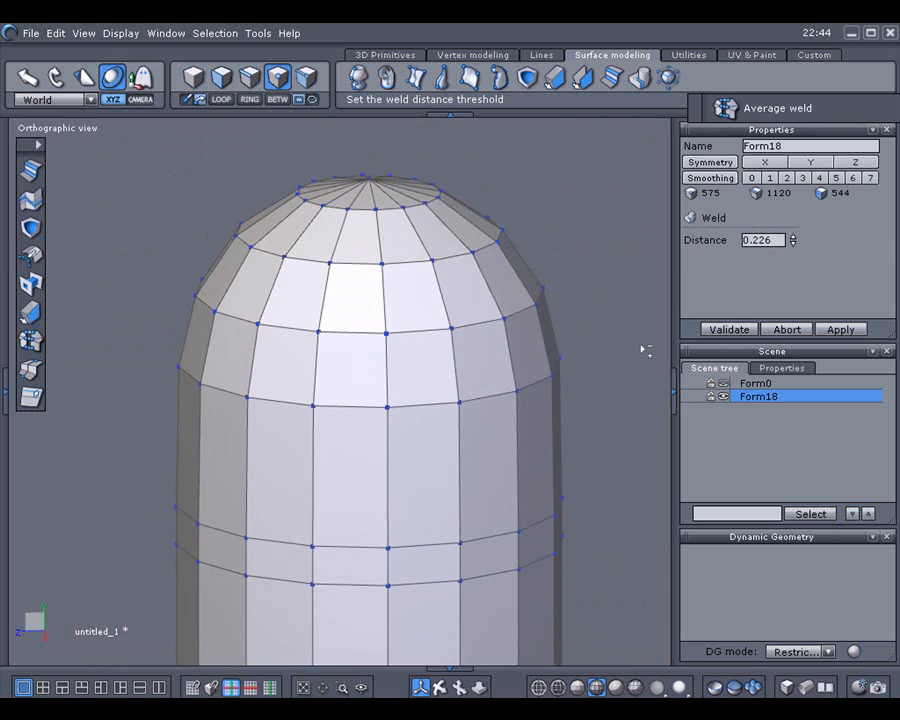
click(708, 331)
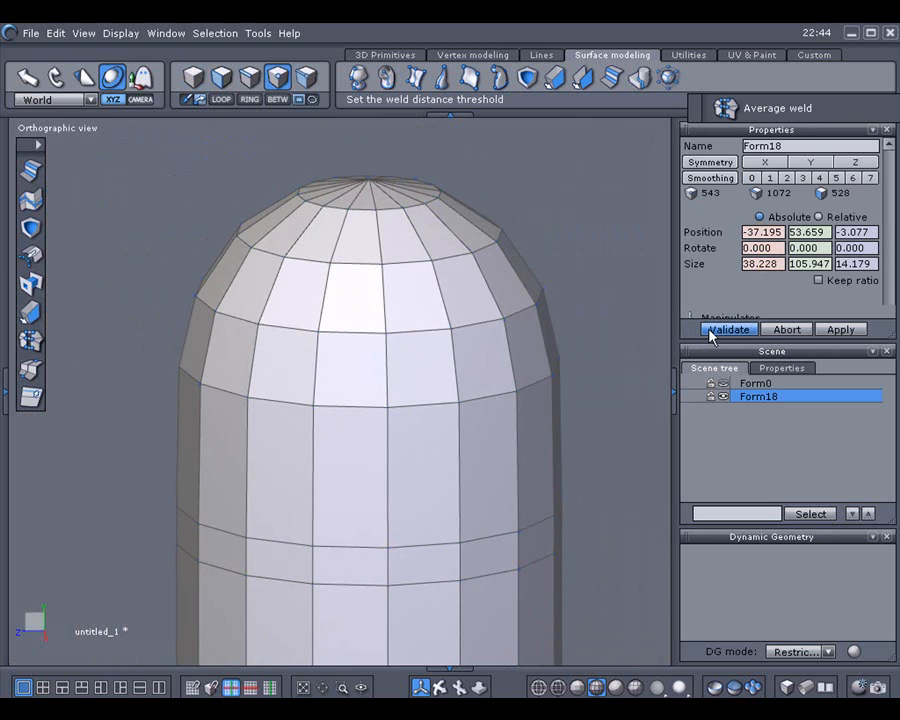
Select the edge loop at the seam between dome and tube, try adjusting it, and undo the adjustment
click(252, 82)
click(342, 408)
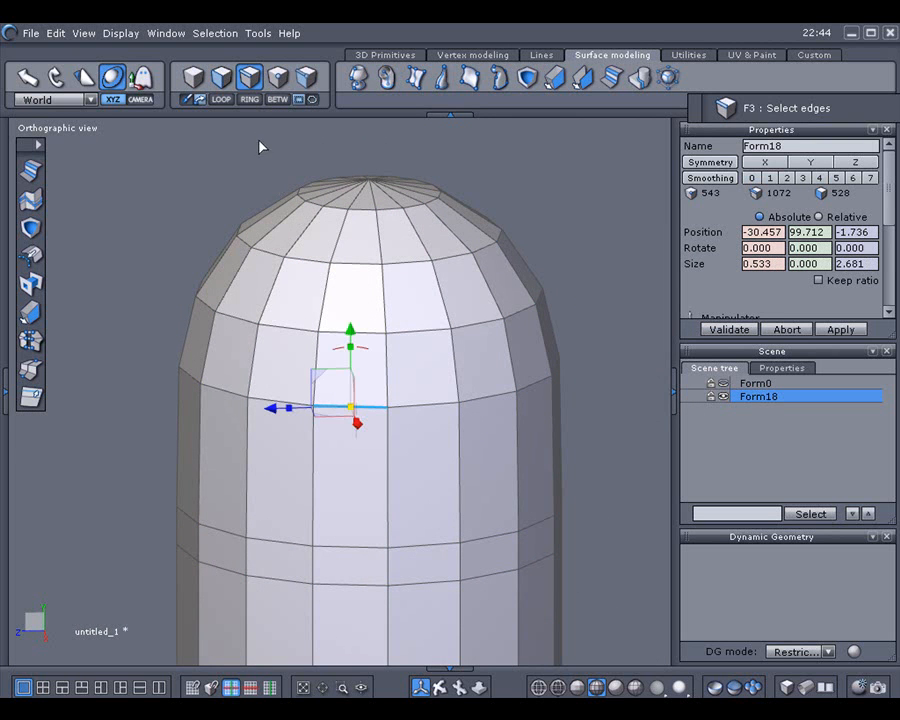
click(221, 100)
middle_drag(575, 269, 263, 249)
mouse_move(249, 274)
mouse_down()
mouse_move(249, 225)
mouse_move(250, 325)
mouse_move(254, 270)
mouse_up()
key(ctrl+z)
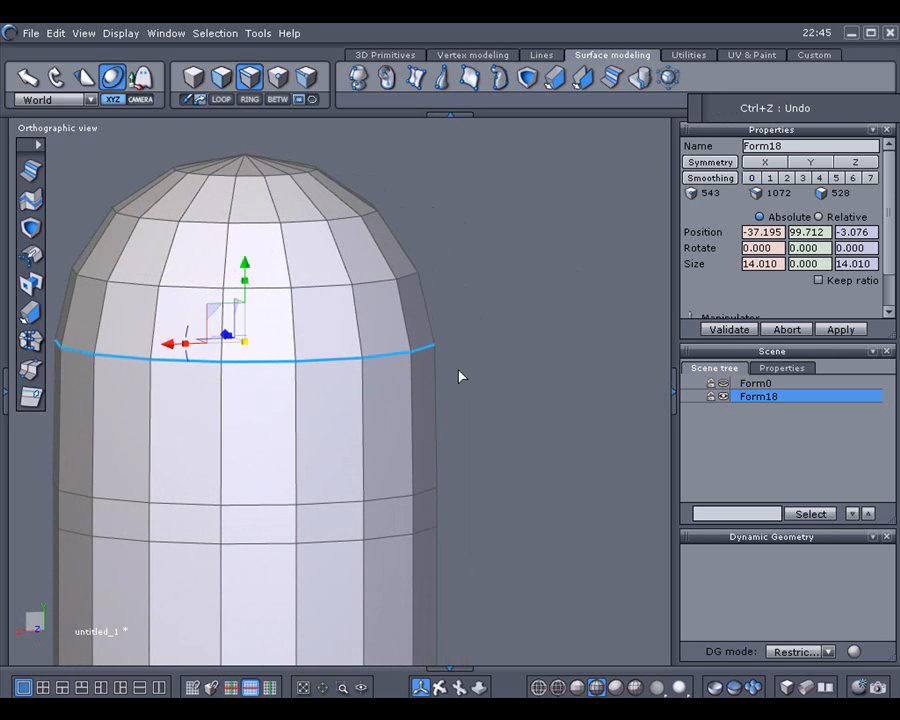
Unhide the dome copy and move it straight up above the barrel's end, to about Y 114.3
scroll(479, 391, down, 2)
middle_drag(480, 390, 513, 298)
scroll(513, 298, down, 2)
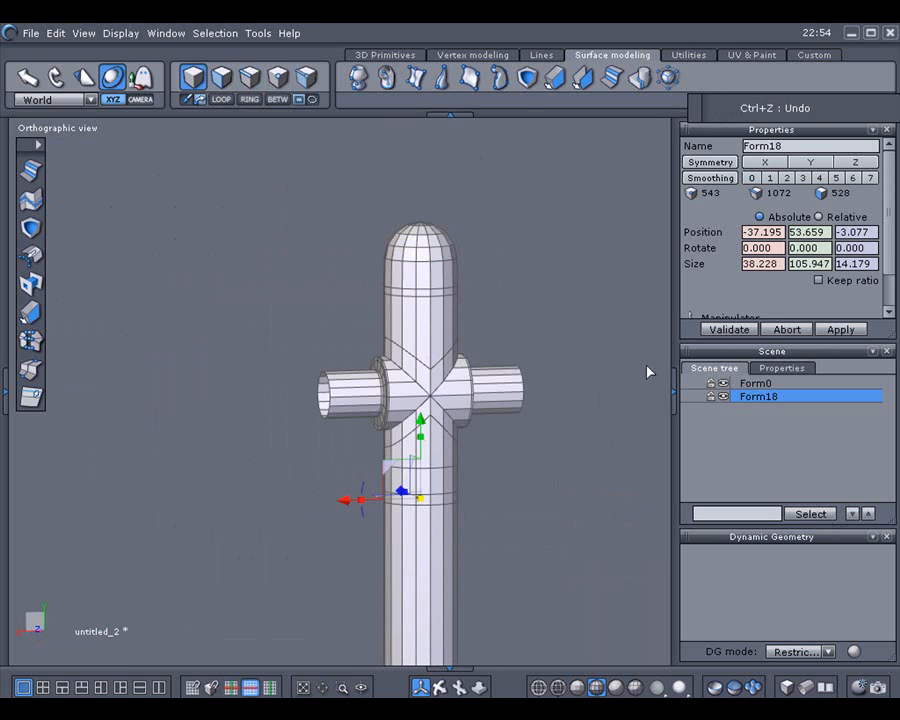
click(740, 385)
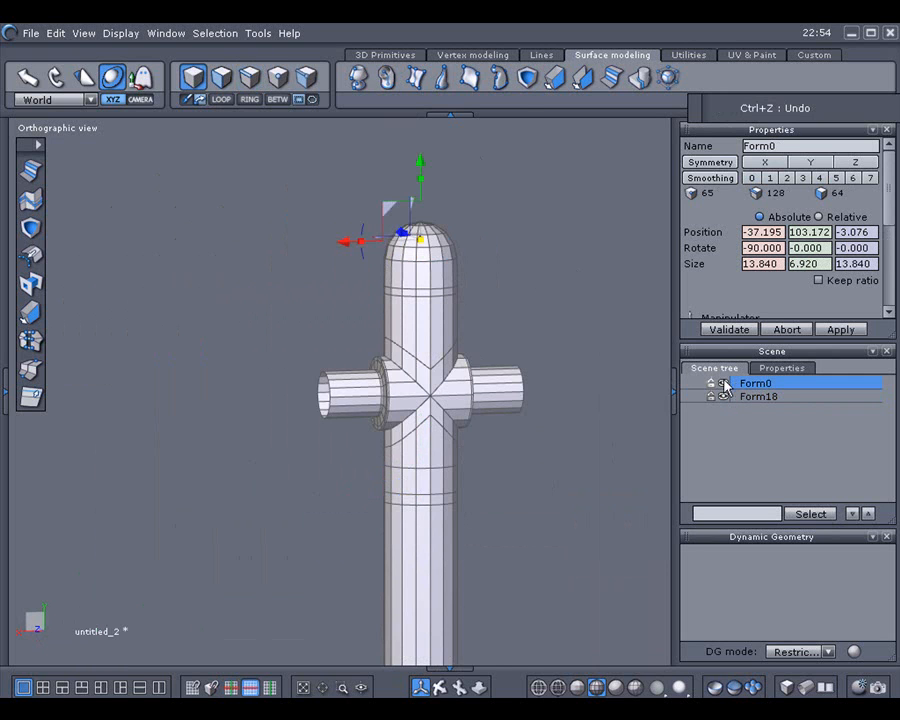
drag(418, 157, 418, 120)
middle_drag(557, 343, 551, 412)
drag(447, 300, 447, 285)
In the front view, scale the dome copy uniformly down to about 6.7 wide and 3.35 high
key(2)
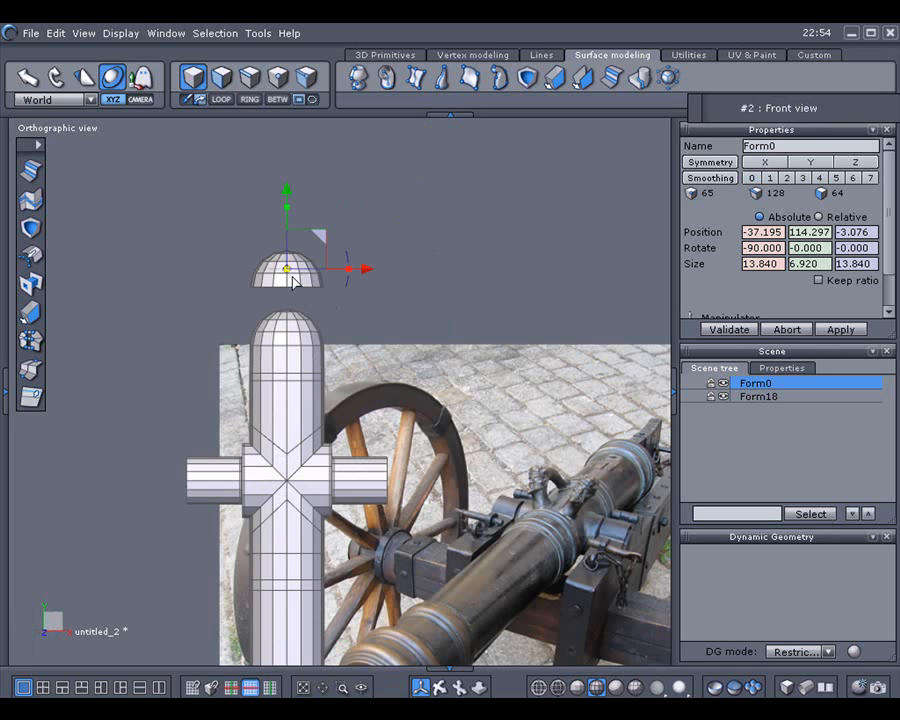
drag(297, 286, 325, 364)
middle_drag(325, 364, 378, 284)
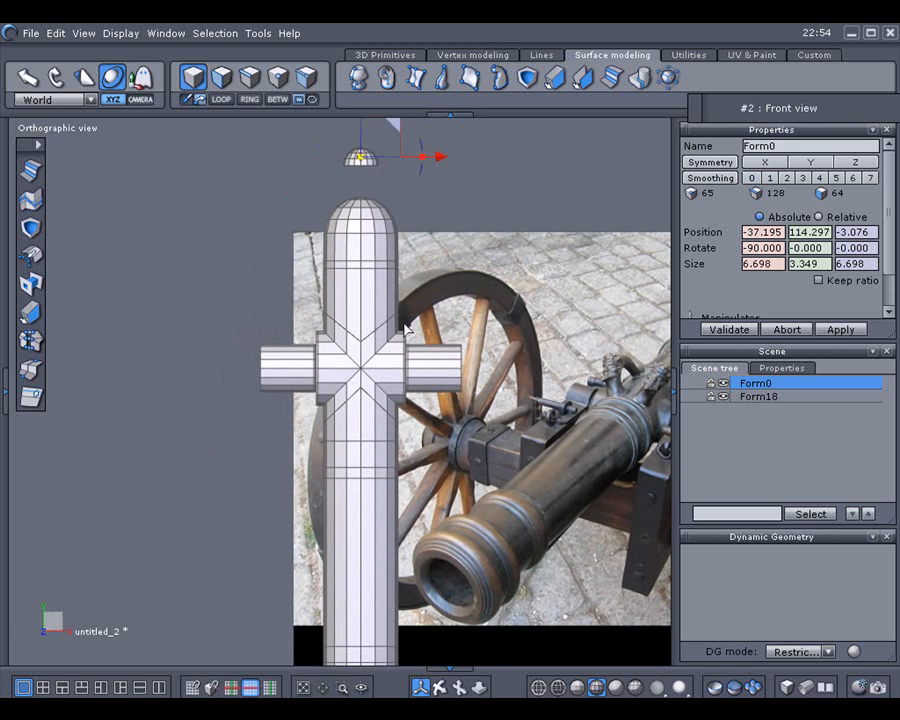
Select the ring of triangular faces at the tip of the barrel's domed end and delete it
middle_drag(457, 314, 608, 367)
scroll(437, 350, up, 3)
click(740, 398)
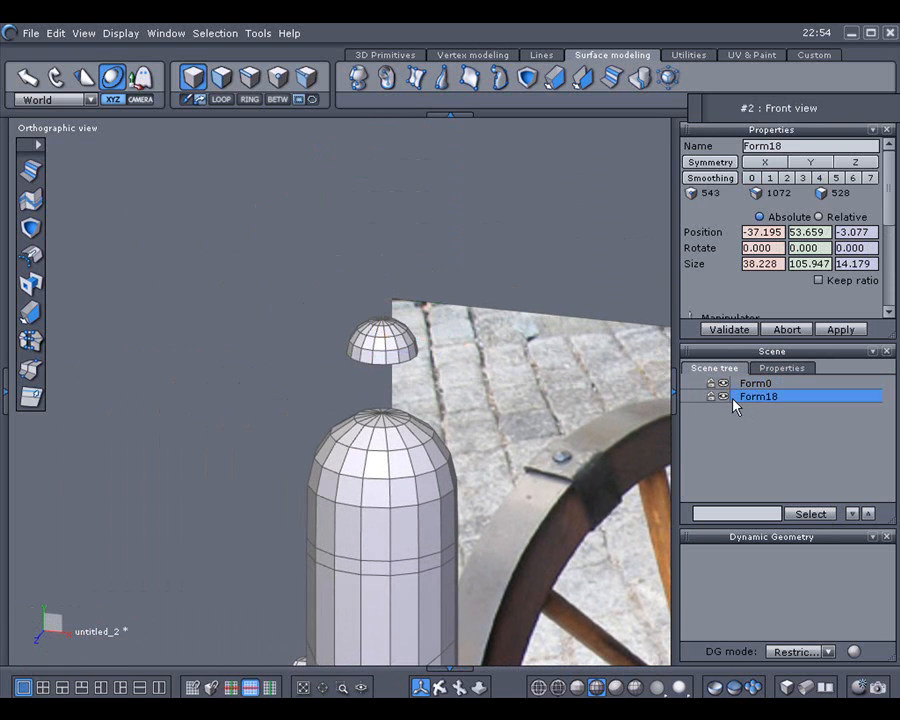
key(F2)
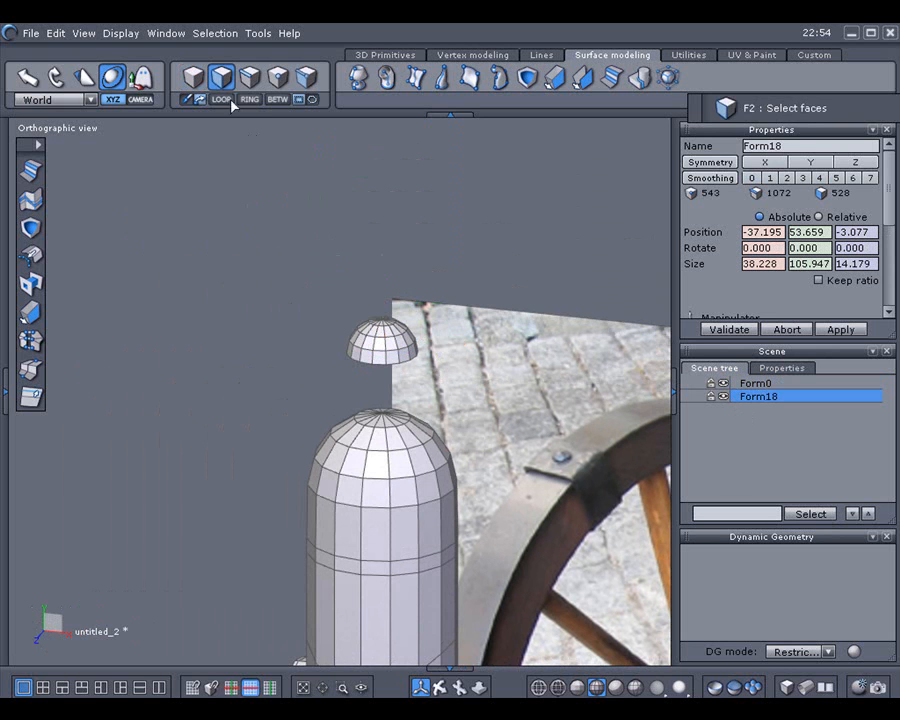
click(393, 425)
shift+click(398, 423)
middle_drag(464, 372, 455, 450)
drag(398, 388, 377, 373)
scroll(383, 384, up, 2)
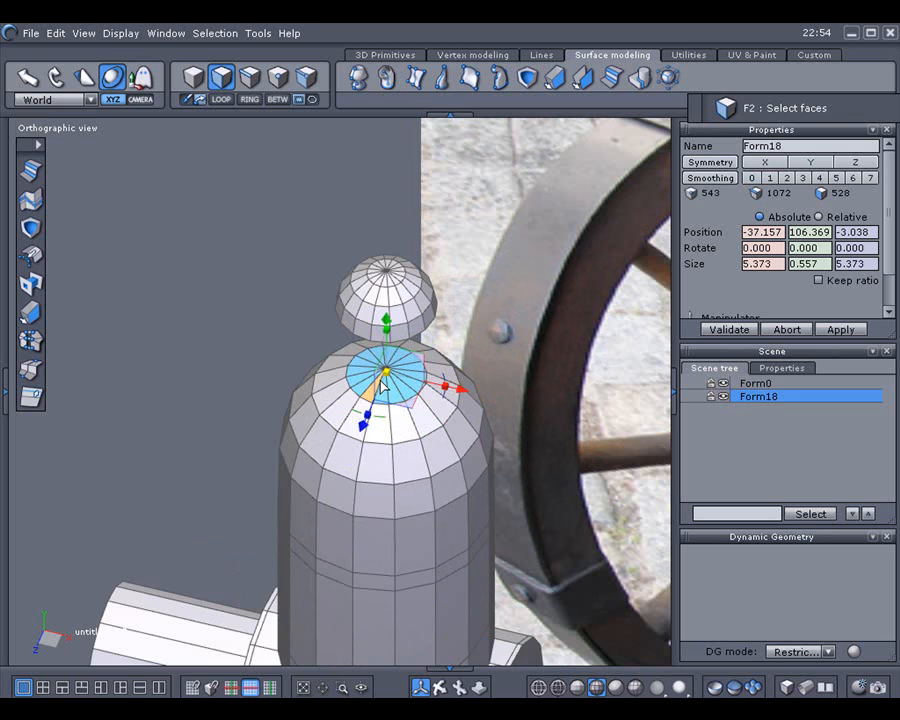
key(Delete)
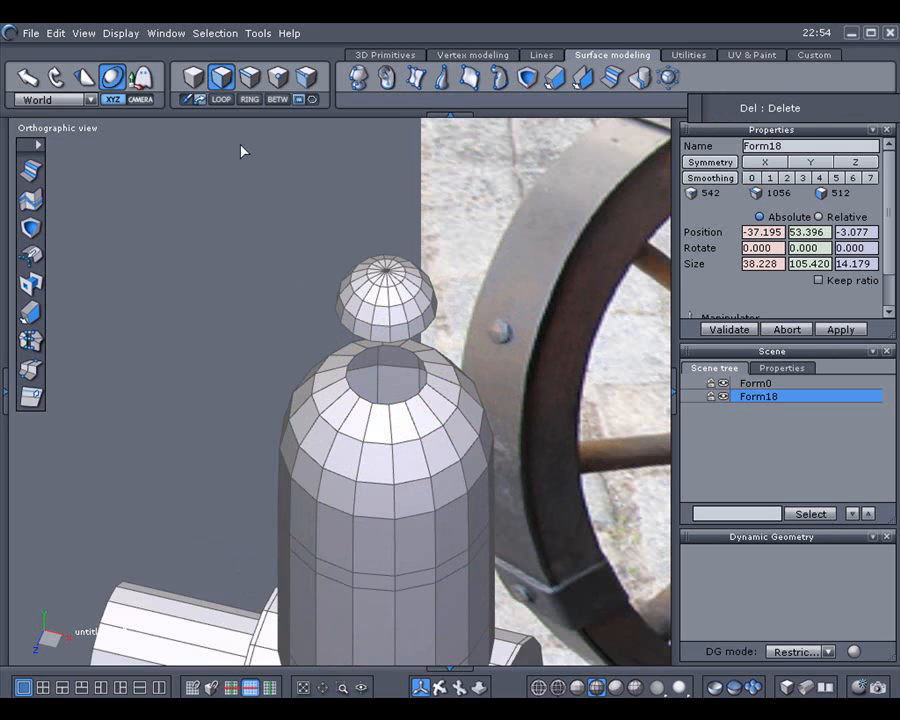
Select the edge loop around the opening in the barrel's dome and extrude it inward to about 4.35 wide
click(247, 79)
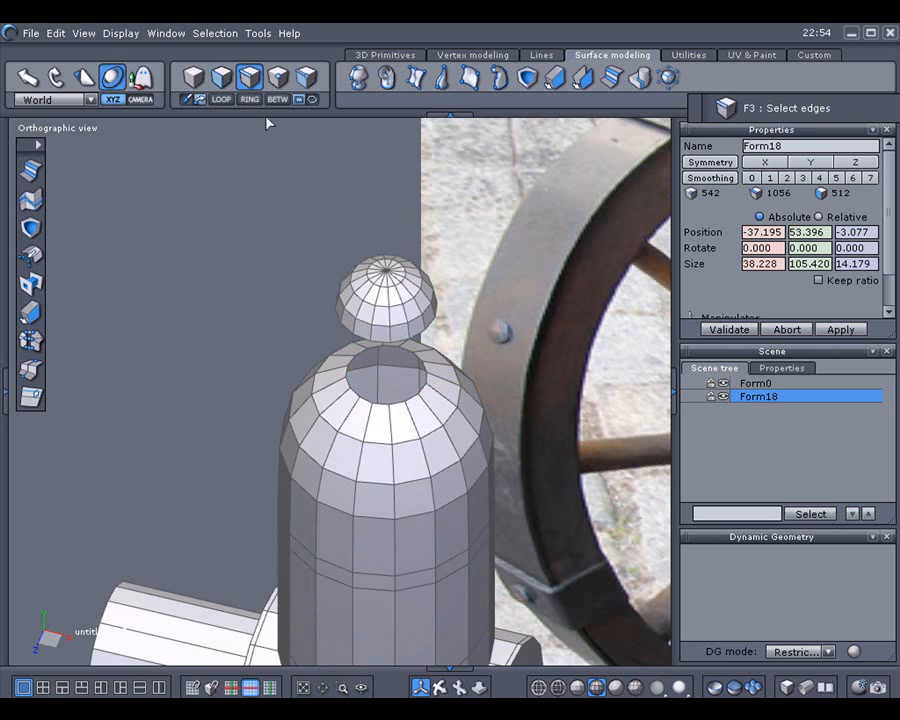
click(354, 394)
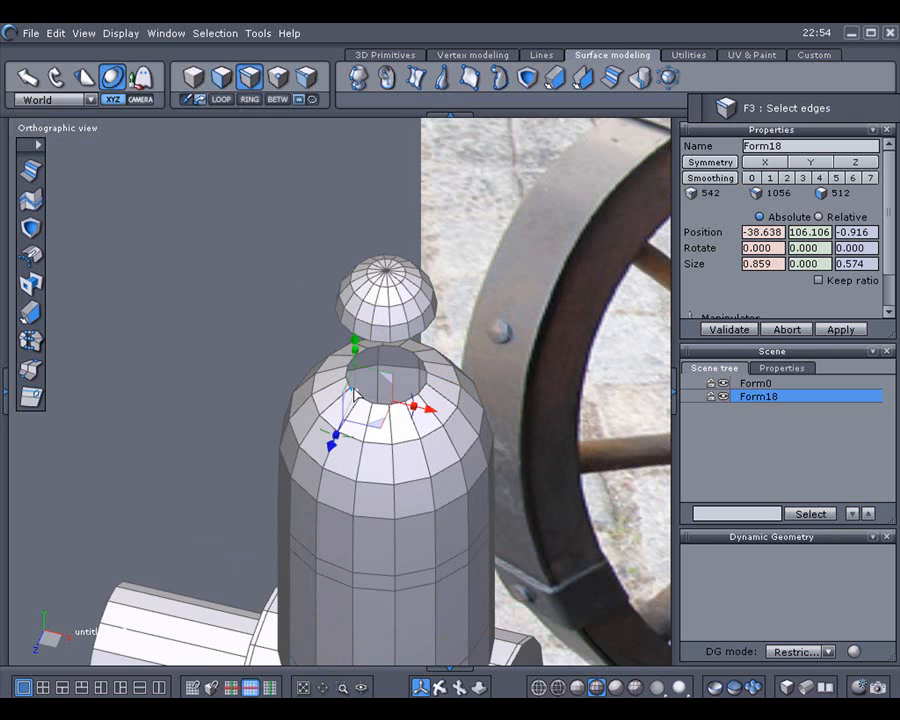
click(221, 99)
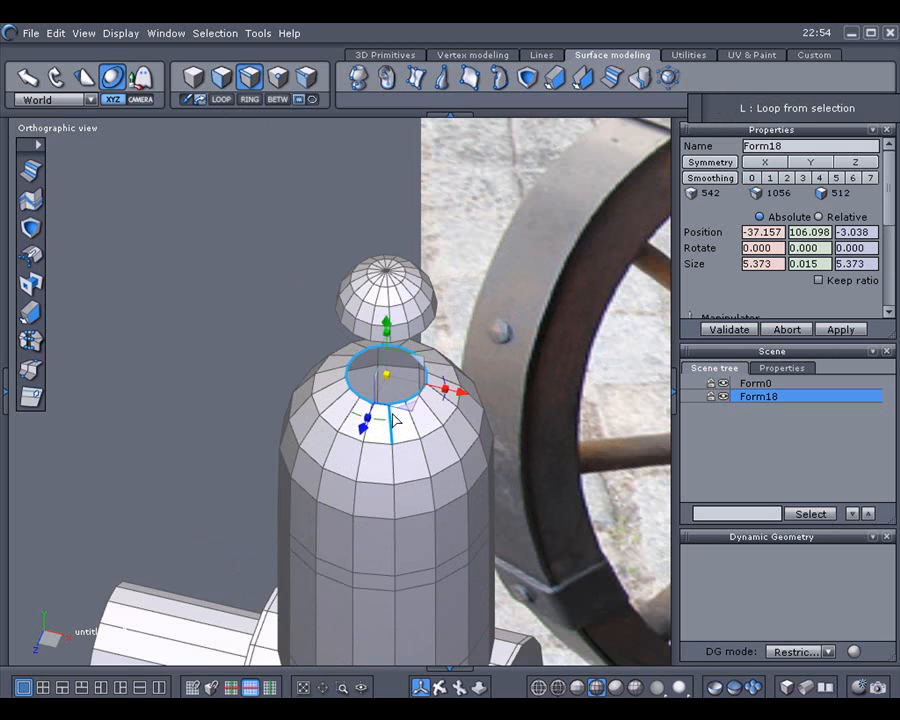
mouse_move(387, 375)
ctrl+mouse_down()
mouse_move(388, 390)
mouse_move(389, 380)
ctrl+mouse_up()
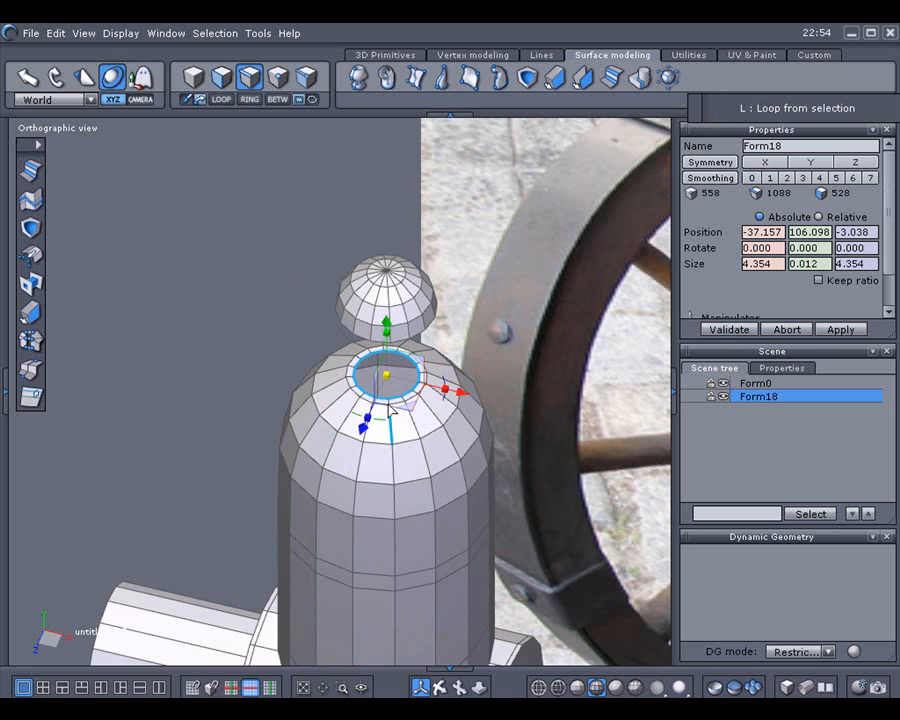
Extrude the inner edge loop upward to about Y 110.2, forming a neck beneath the small dome
ctrl+drag(388, 327, 391, 286)
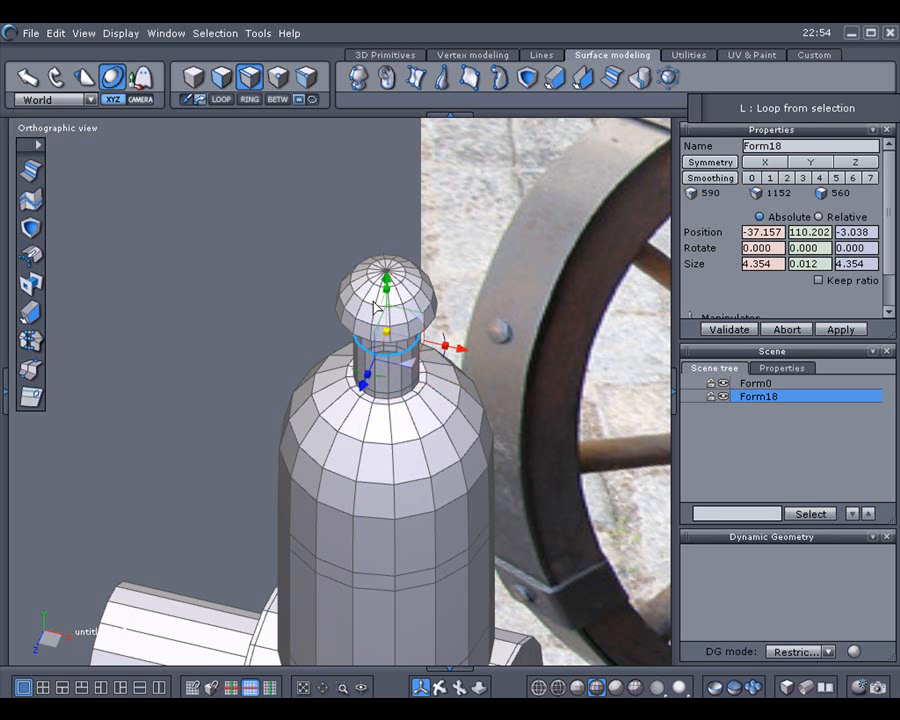
middle_drag(263, 354, 245, 316)
alt+drag(255, 404, 285, 336)
scroll(262, 355, up, 2)
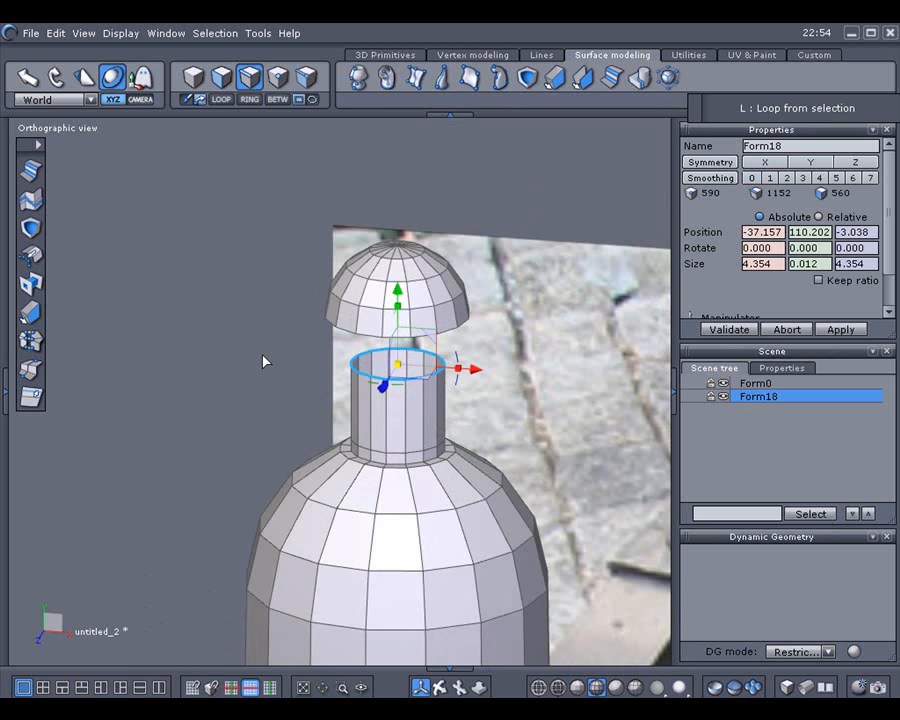
Scale the small dome uniformly to about 4.84 wide and 2.42 high, and lower it to about Y 112.9 above the neck
scroll(263, 361, down, 1)
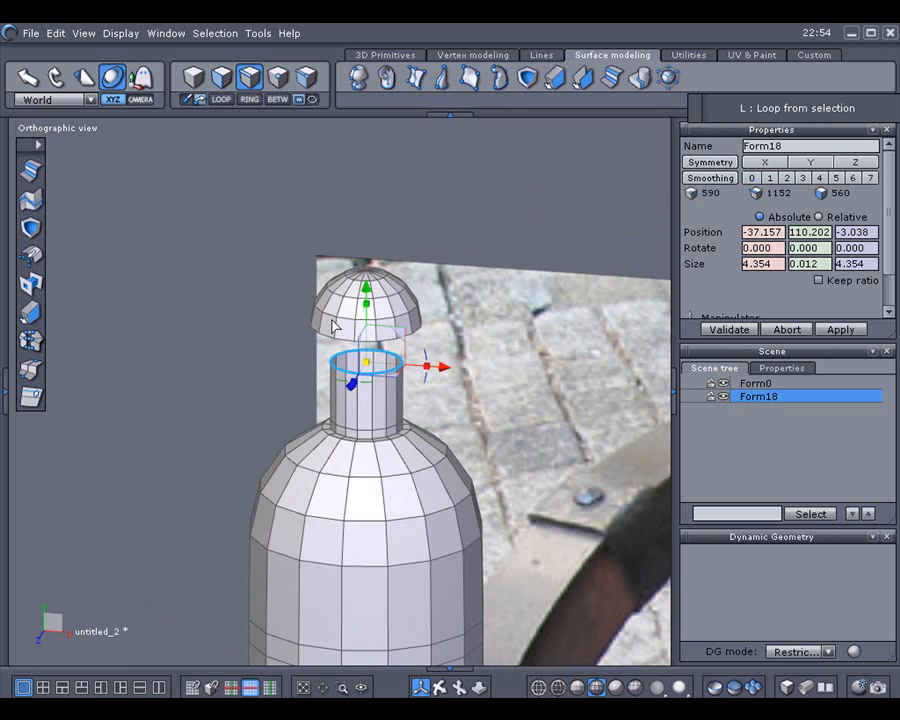
click(193, 76)
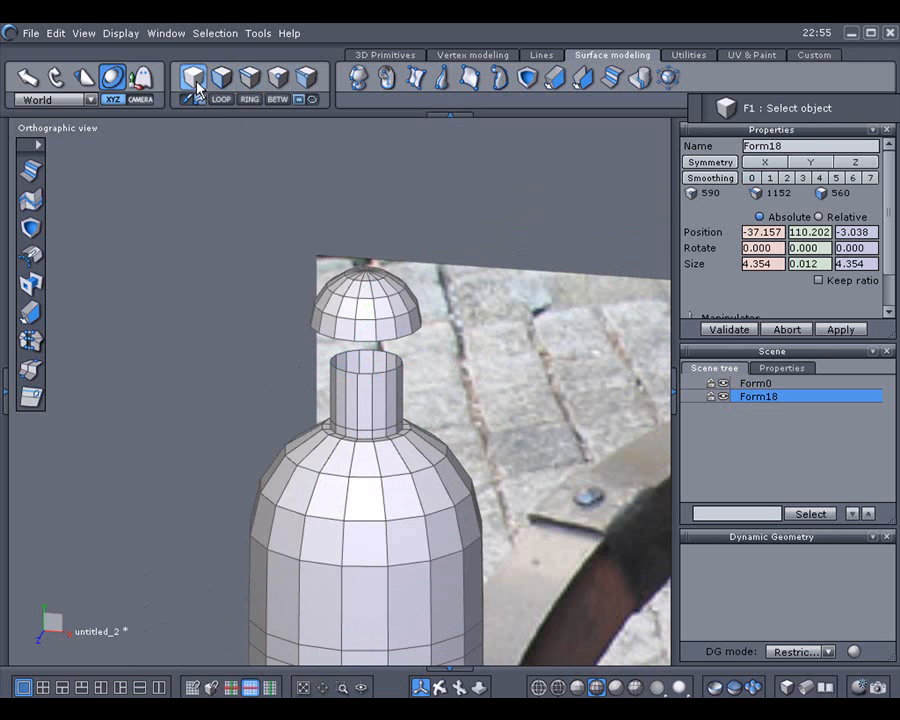
click(366, 306)
drag(364, 310, 372, 345)
drag(365, 220, 367, 225)
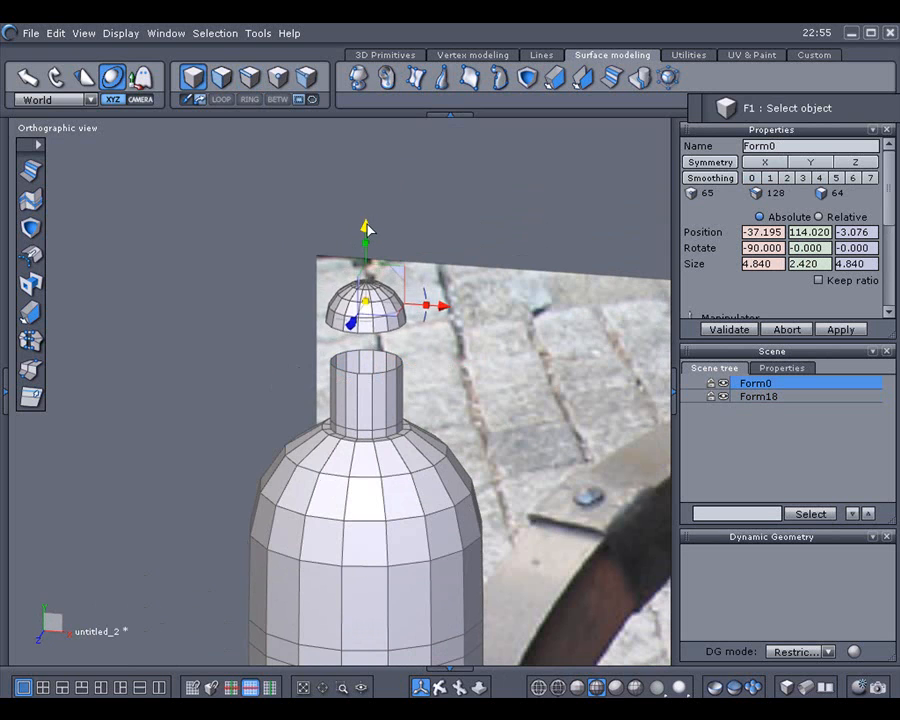
key(2)
mouse_move(333, 274)
mouse_down()
mouse_move(333, 316)
mouse_move(333, 296)
mouse_up()
scroll(342, 449, up, 3)
scroll(342, 449, down, 2)
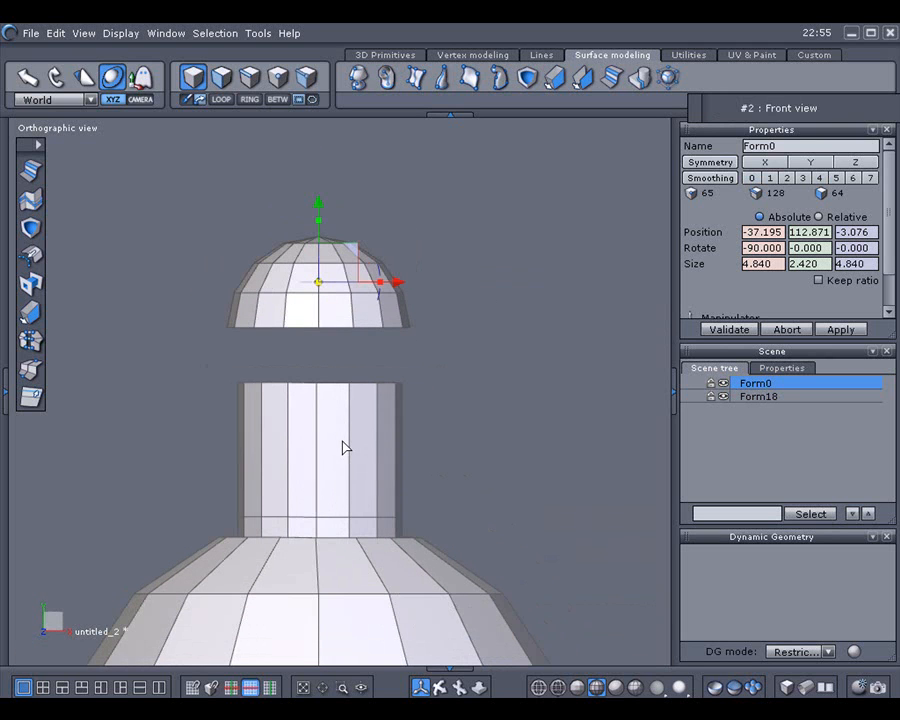
Select the edge loops at the small dome's base and the neck's upper opening on both objects, and bridge them
click(736, 397)
shift+click(735, 388)
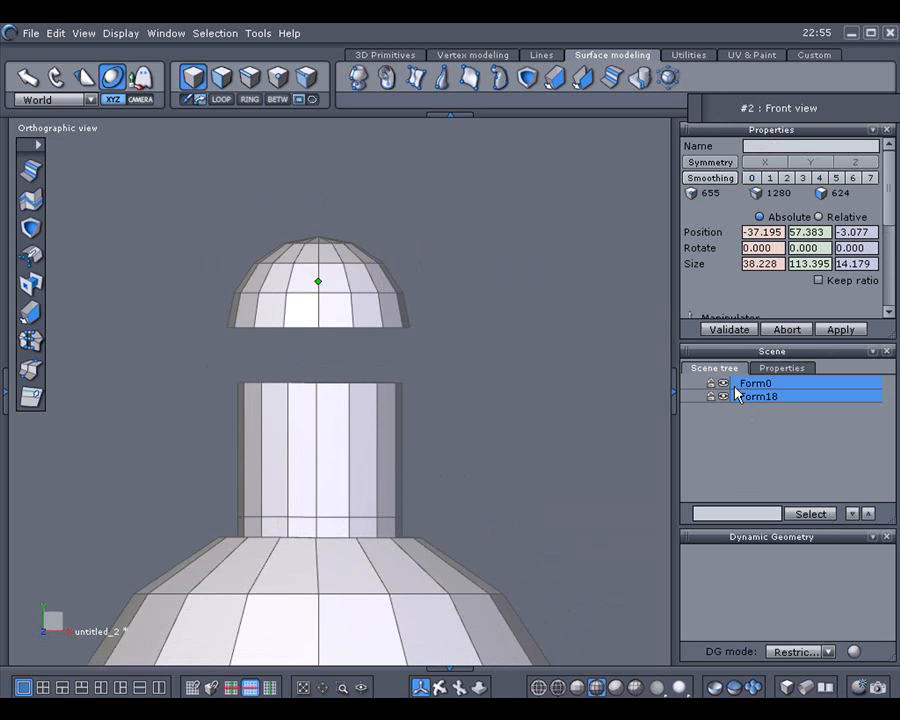
click(250, 80)
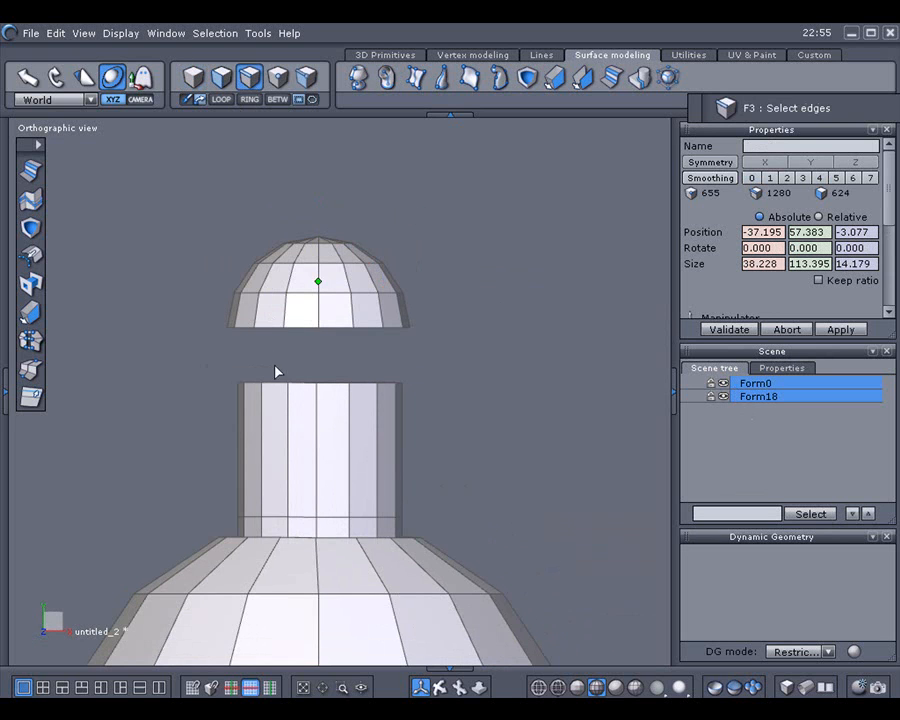
click(276, 330)
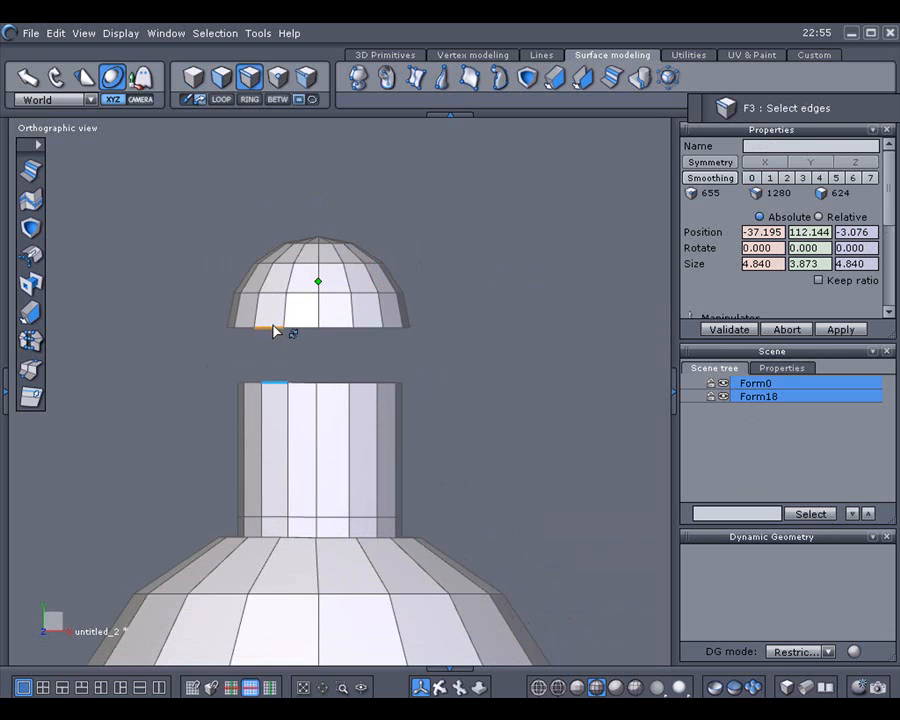
shift+click(274, 329)
click(224, 100)
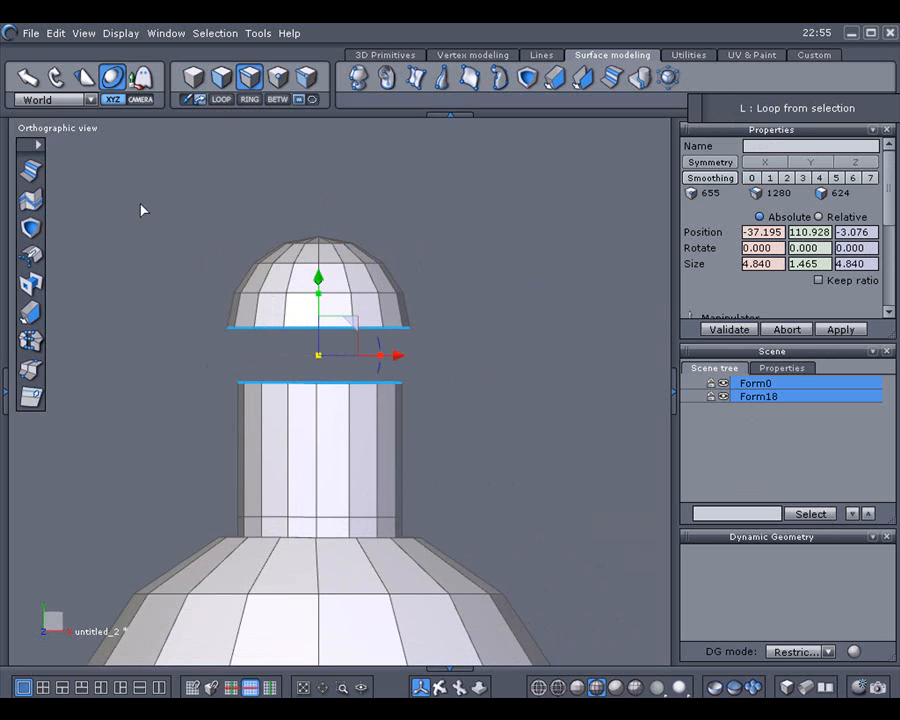
click(31, 285)
Rotate the whole barrel to -90 degrees about X so that it lies horizontally
scroll(468, 508, down, 3)
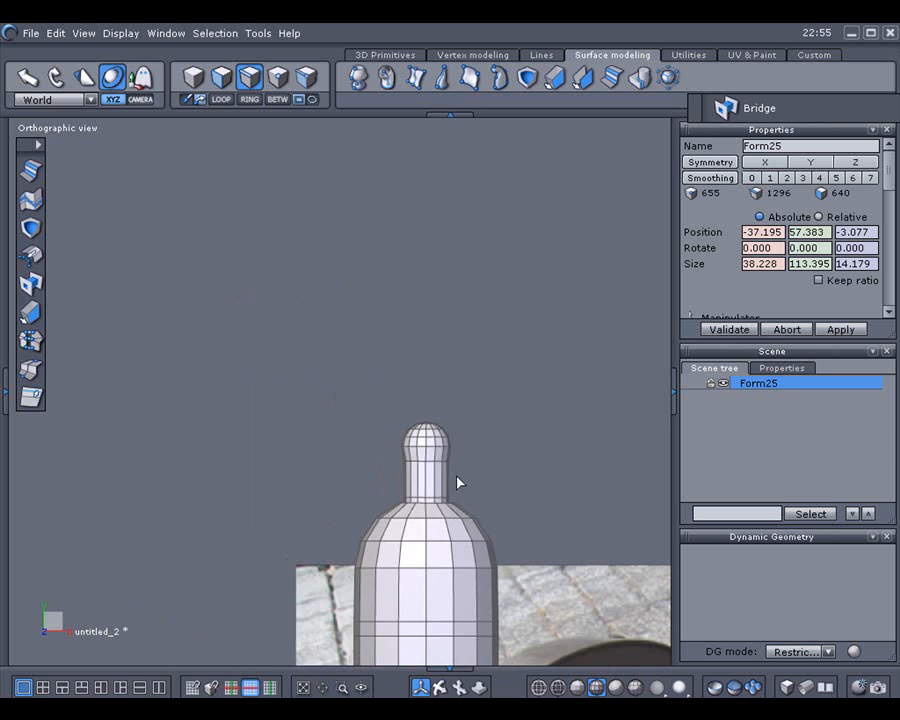
scroll(459, 484, up, 5)
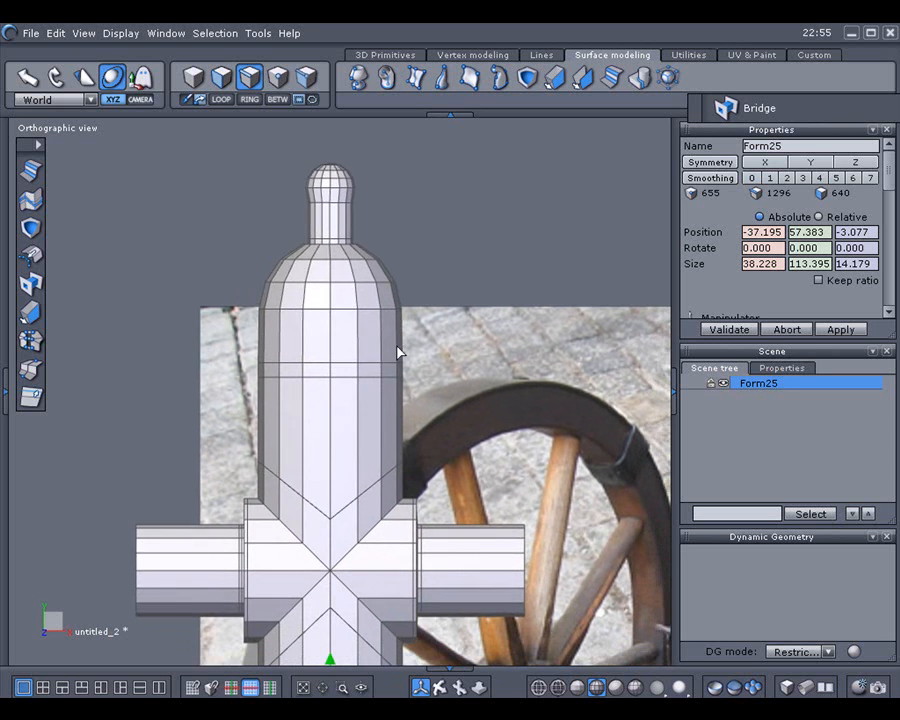
scroll(398, 352, down, 5)
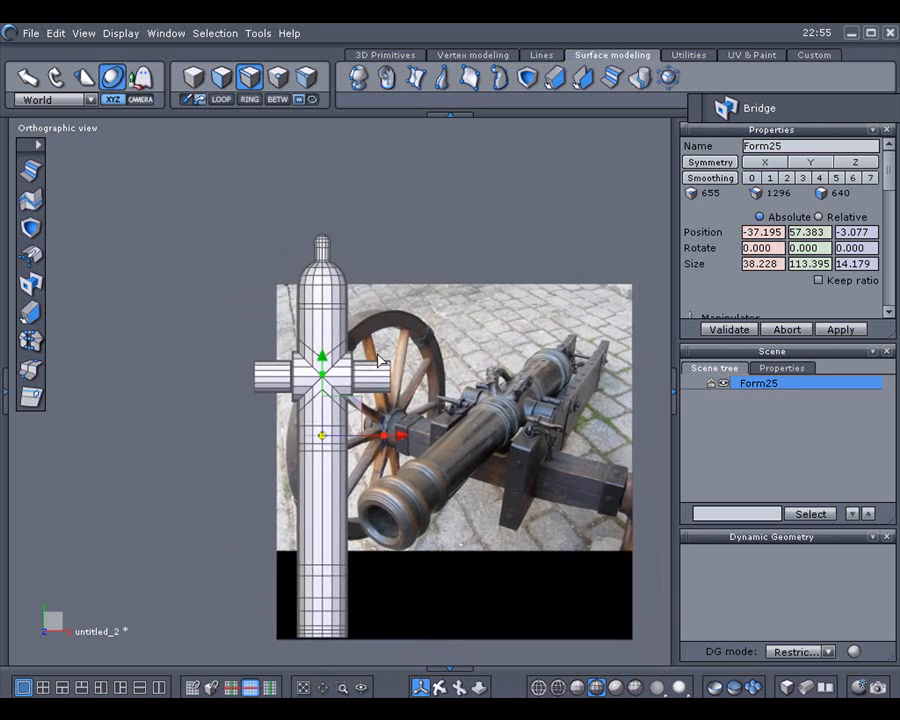
middle_drag(519, 497, 342, 527)
drag(343, 377, 406, 414)
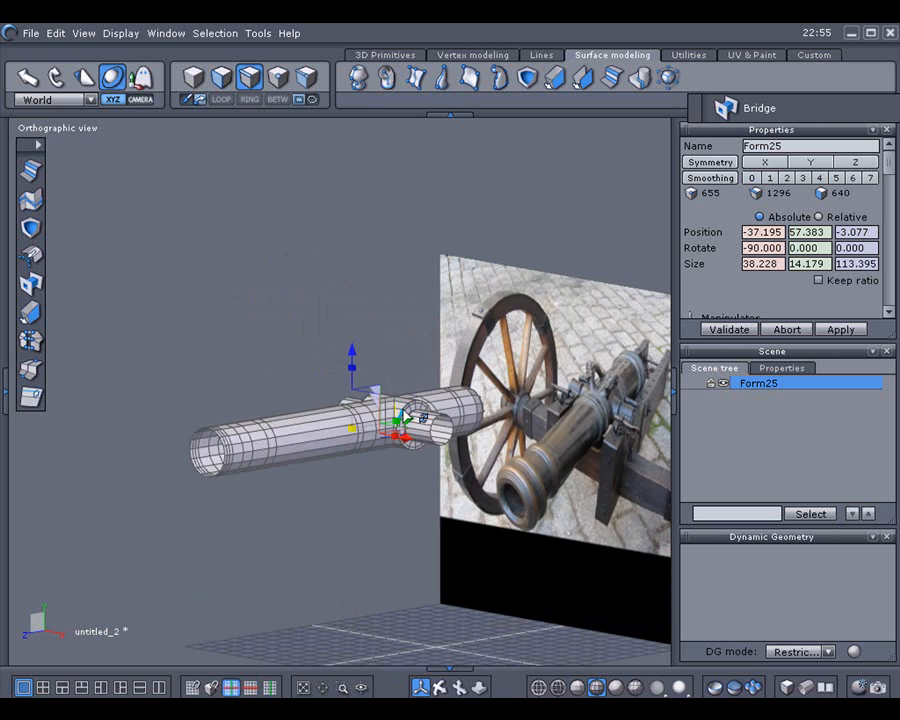
Move the horizontal barrel along the Z axis, away from the reference photo, to about Z 12.6
middle_drag(428, 508, 417, 601)
scroll(297, 432, up, 3)
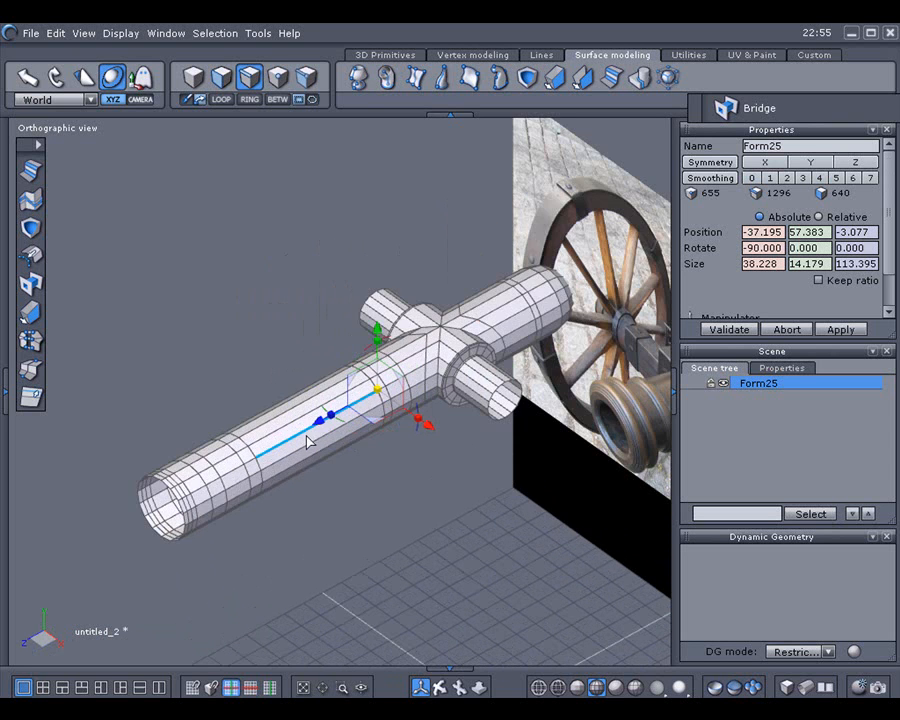
drag(317, 423, 258, 451)
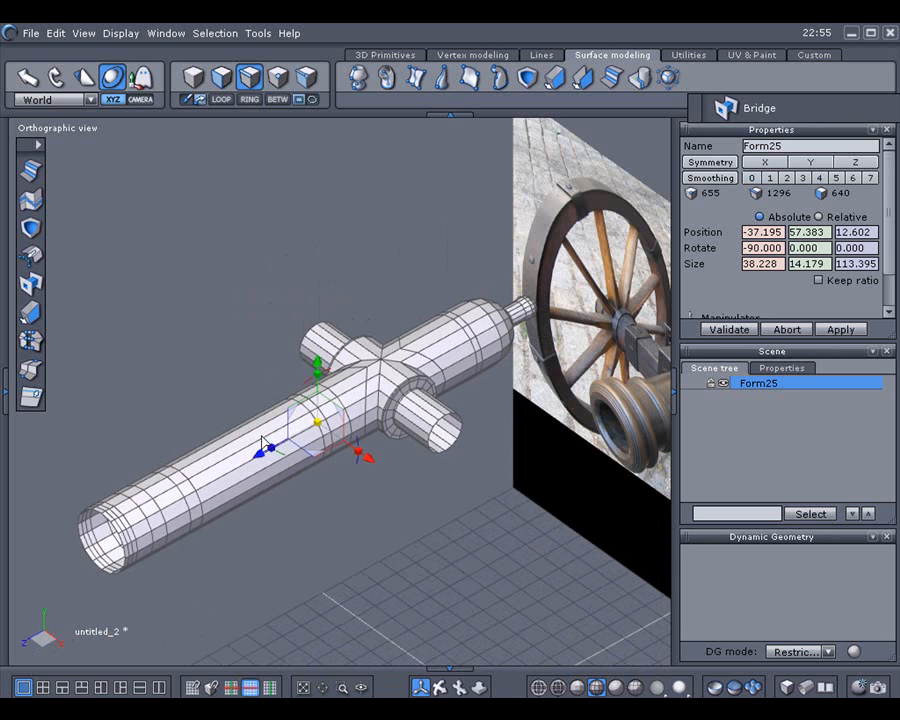
middle_drag(384, 548, 365, 535)
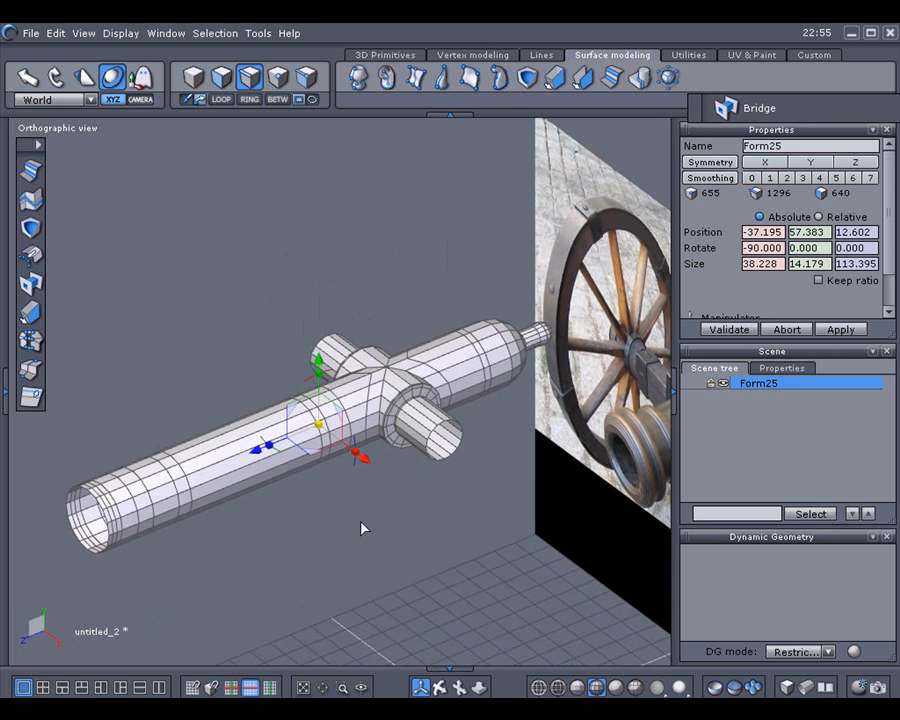
scroll(422, 494, up, 3)
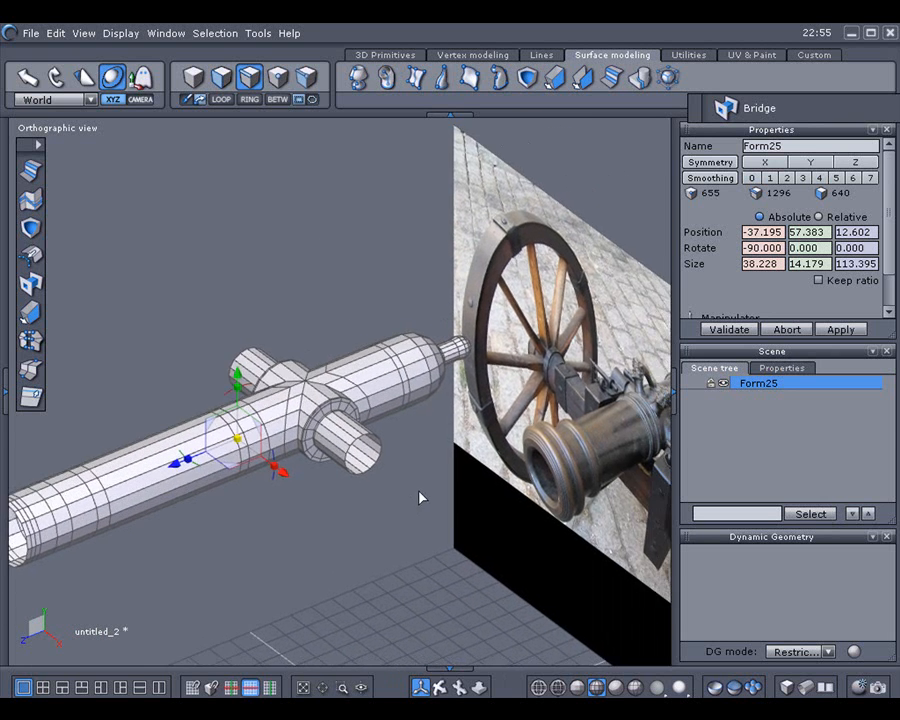
middle_drag(314, 444, 369, 450)
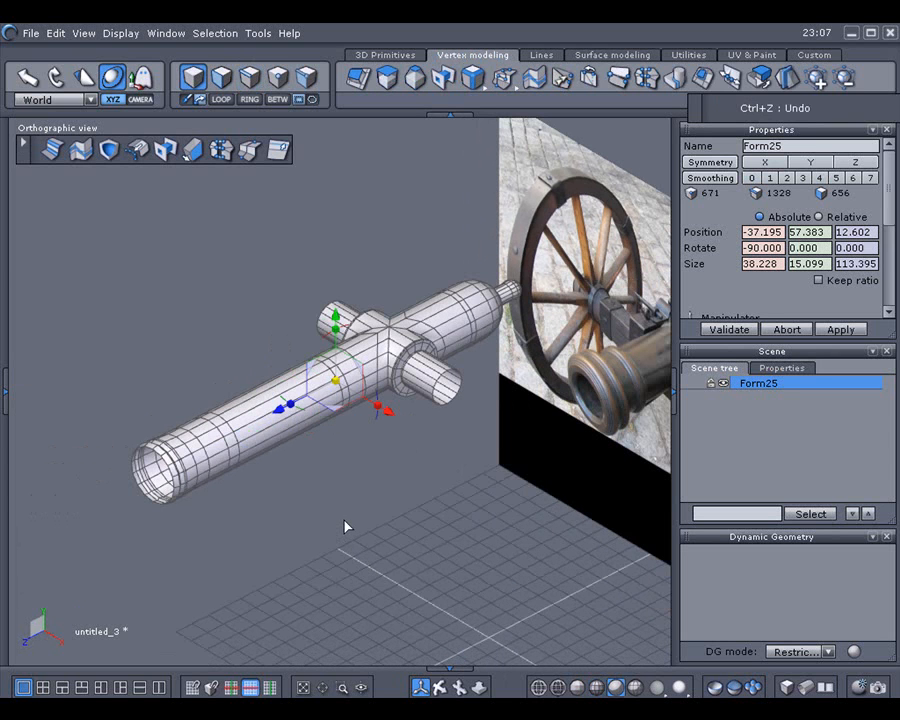
Preview the barrel at smoothing level 2 with its muzzle end in view, and return the smoothing to level 0
middle_drag(344, 526, 470, 593)
scroll(380, 537, up, 6)
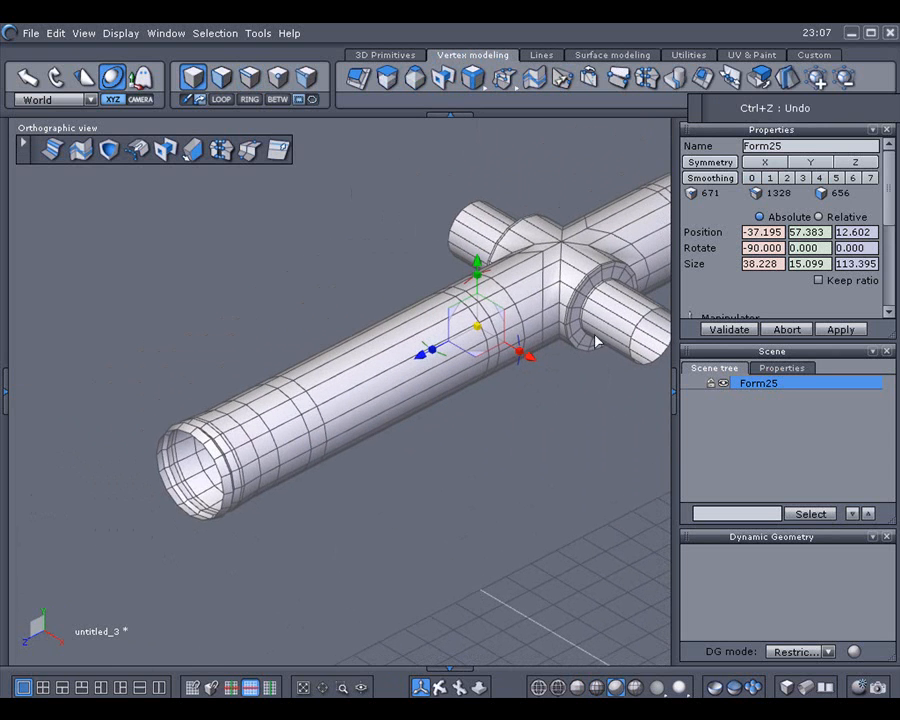
click(787, 177)
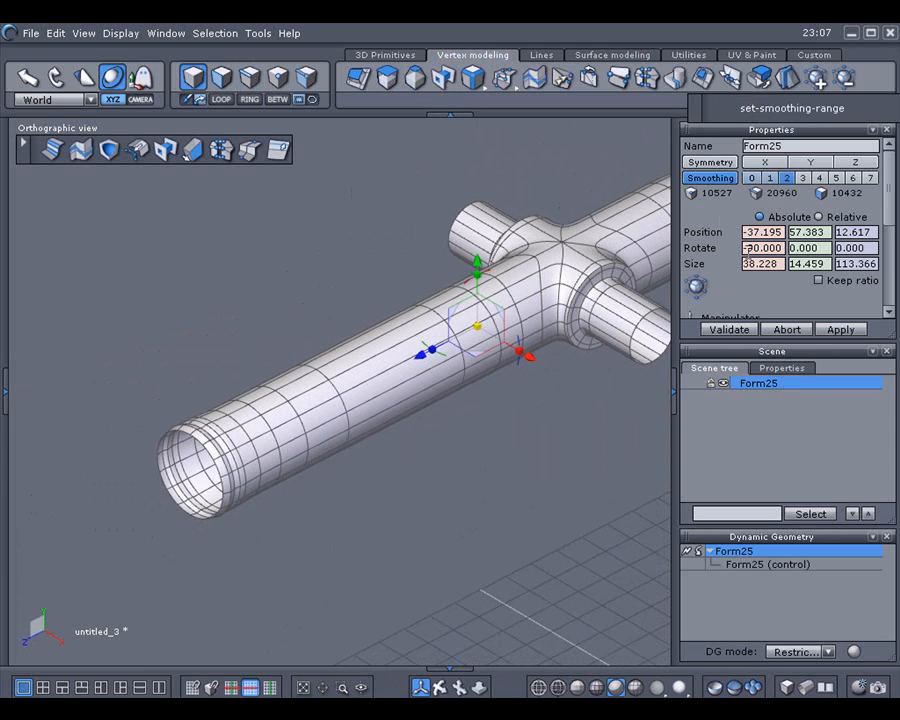
click(467, 469)
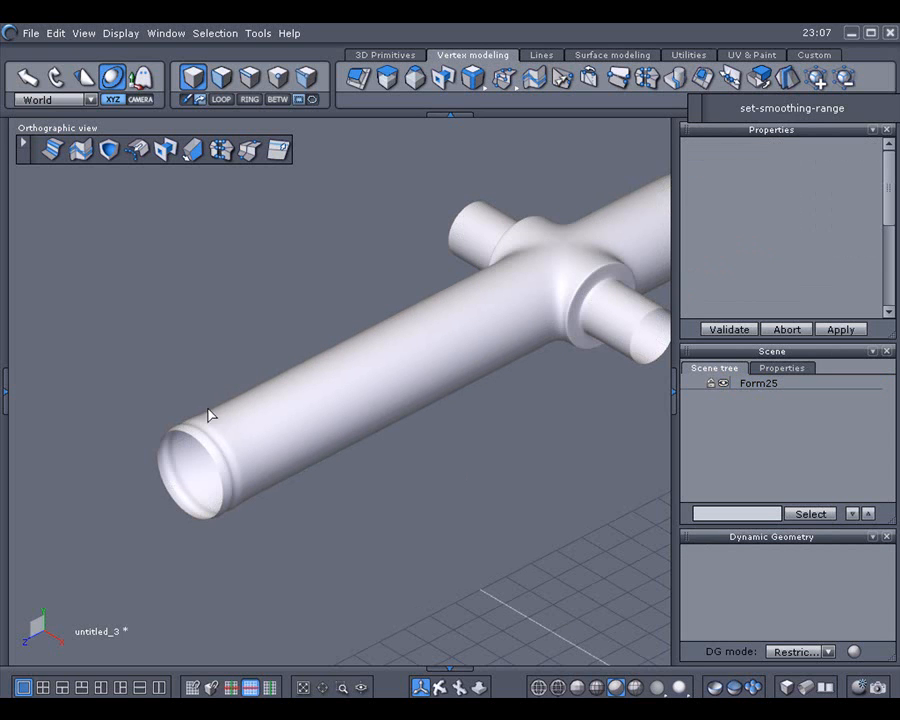
click(250, 461)
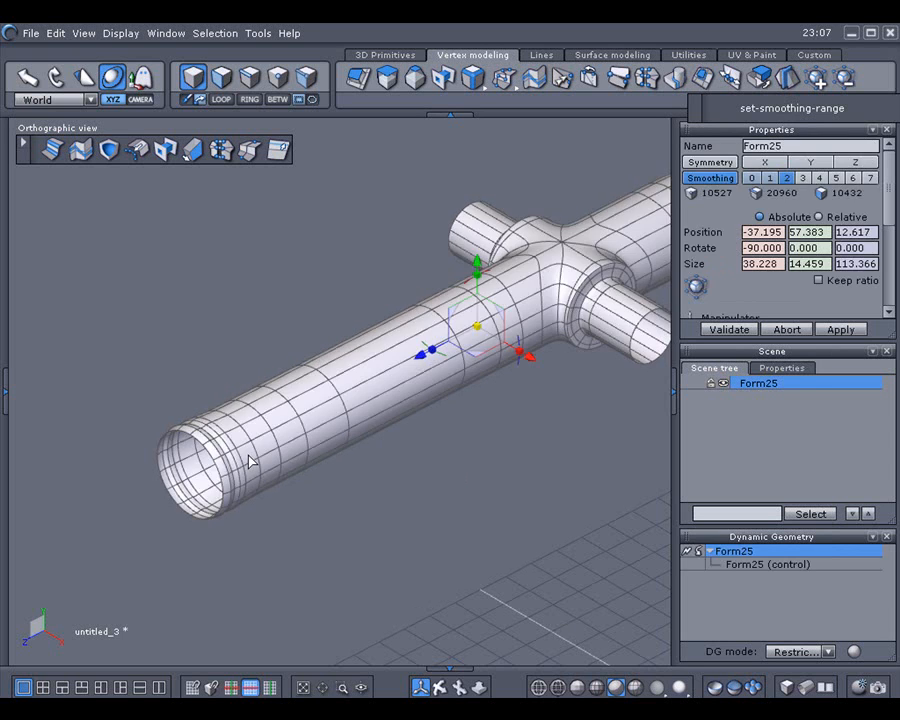
click(752, 178)
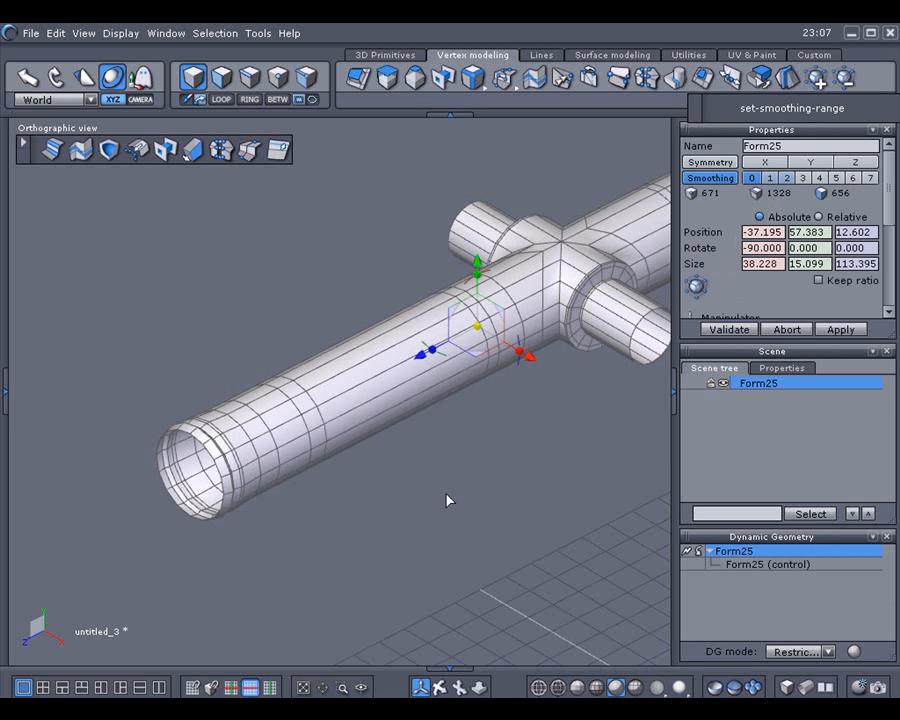
Clone the barrel and move the clone along the X axis to about -85.3, beside the original
scroll(448, 500, down, 4)
middle_drag(411, 497, 408, 492)
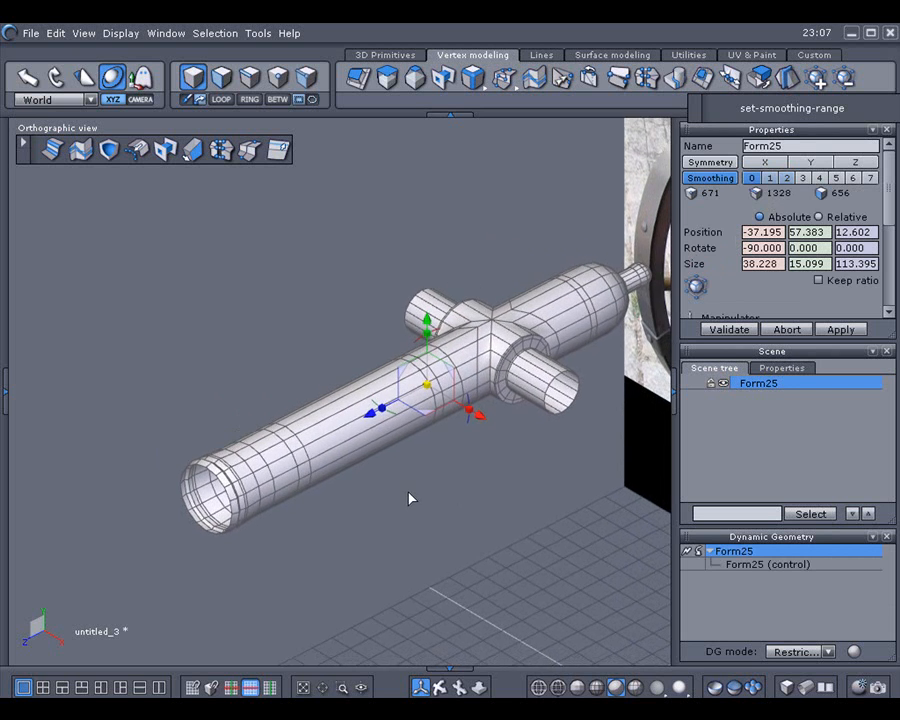
click(54, 36)
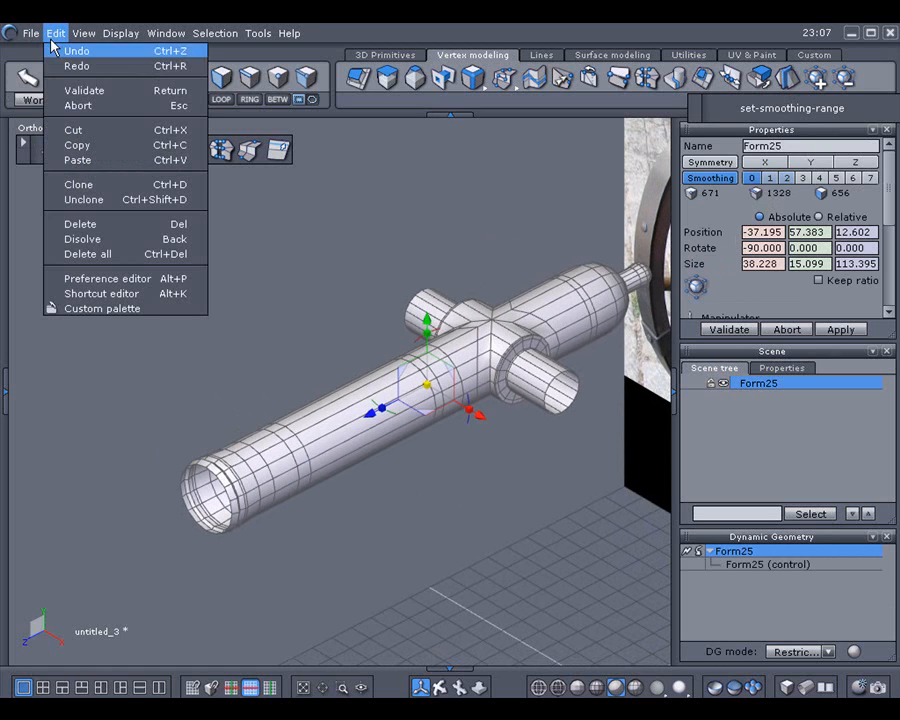
click(69, 185)
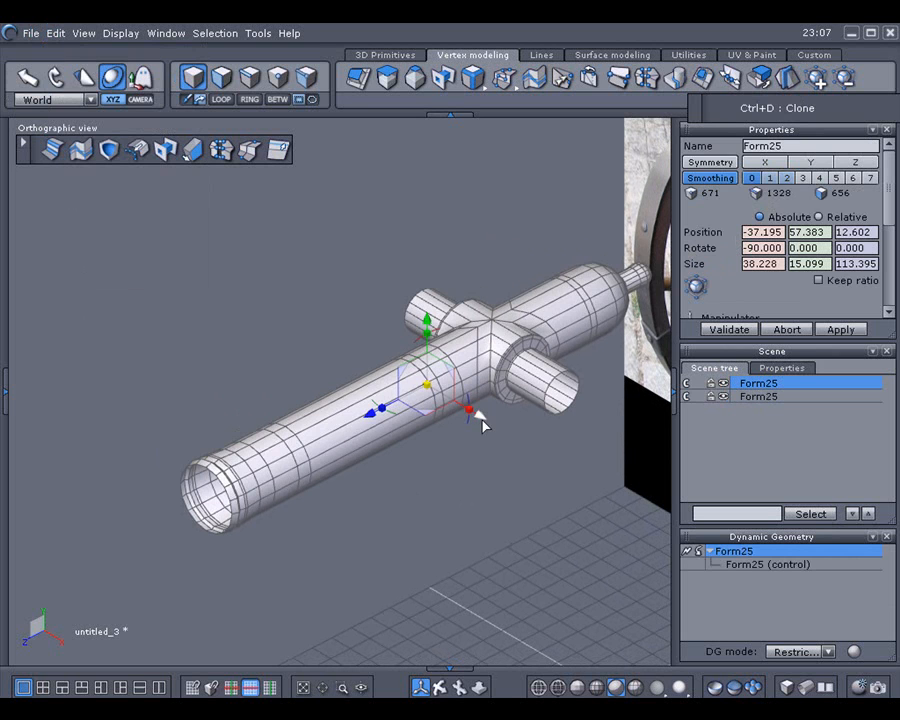
drag(479, 415, 303, 311)
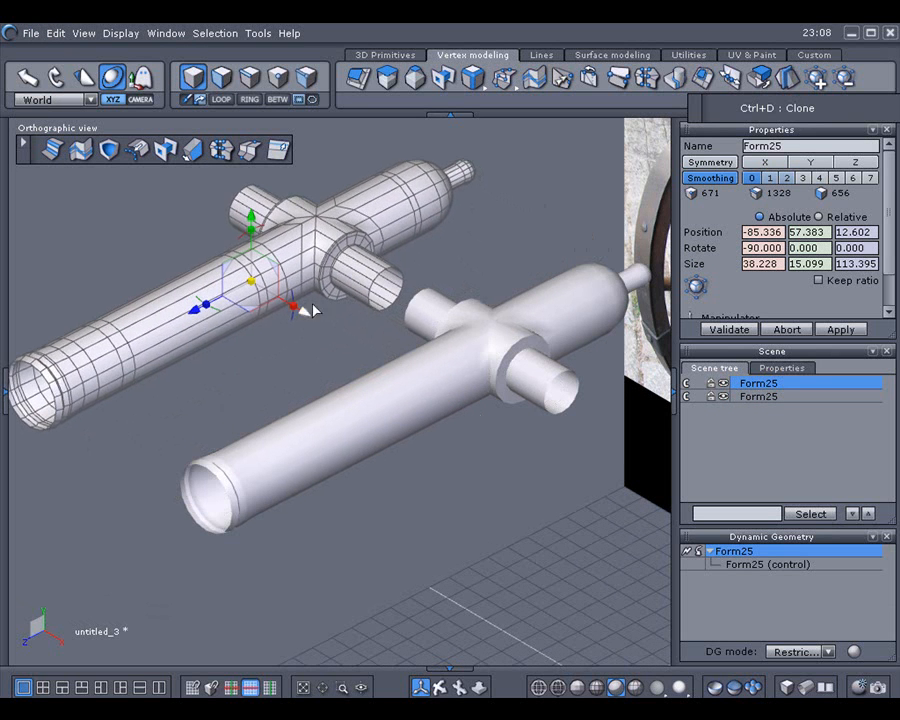
Set the cloned barrel's smoothing to level 2, and remove the smoothing from the original barrel, leaving its control mesh
click(787, 178)
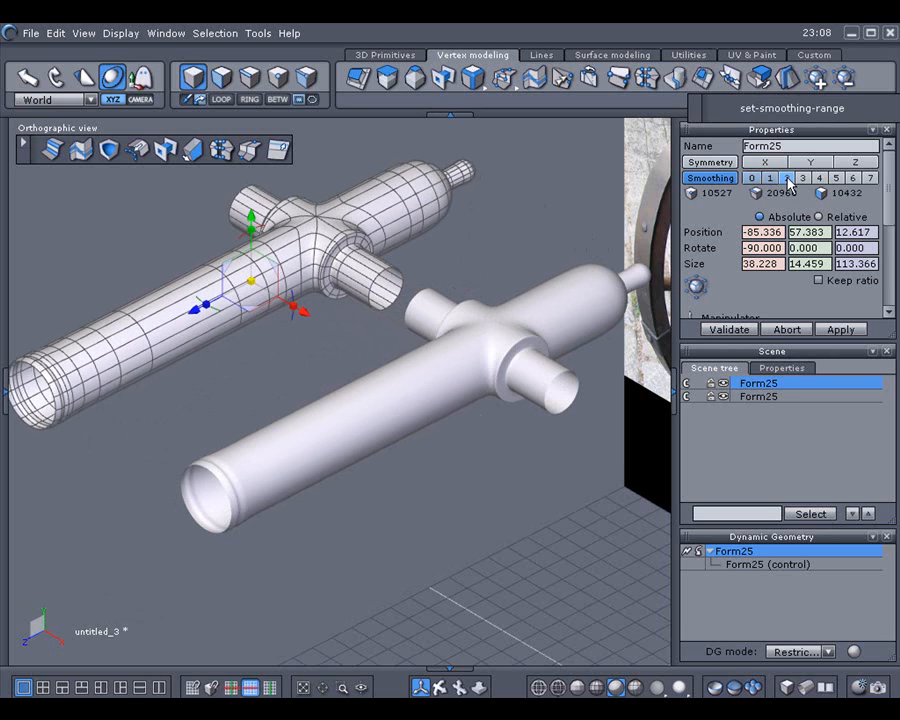
click(421, 399)
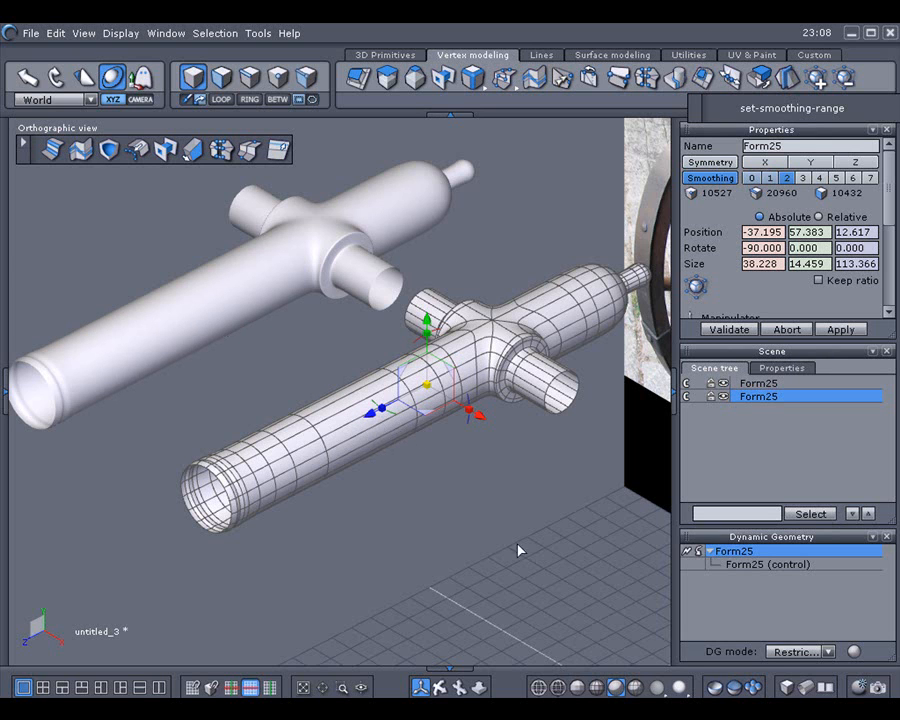
click(699, 551)
Enlarge the ring of faces just behind the muzzle rim of the original barrel uniformly to about 16.8 across
middle_drag(475, 503, 505, 509)
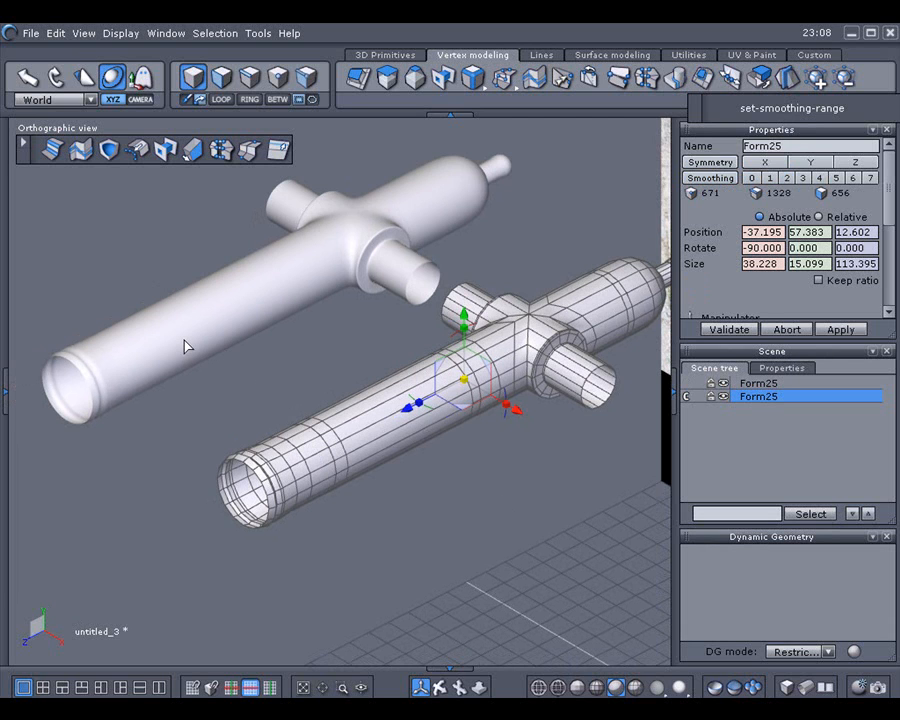
middle_drag(185, 347, 177, 342)
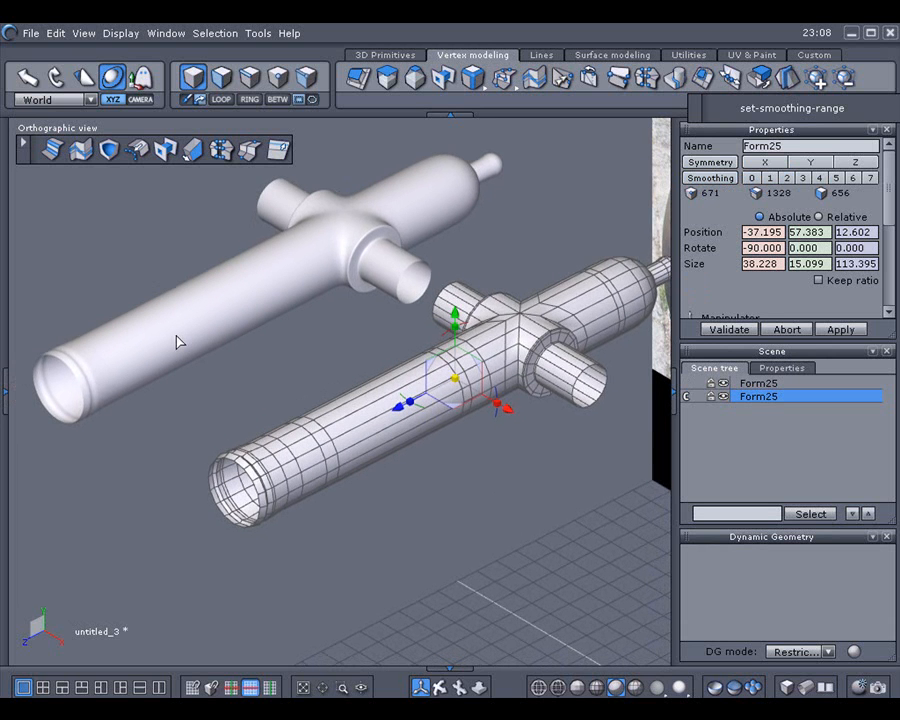
scroll(198, 342, down, 3)
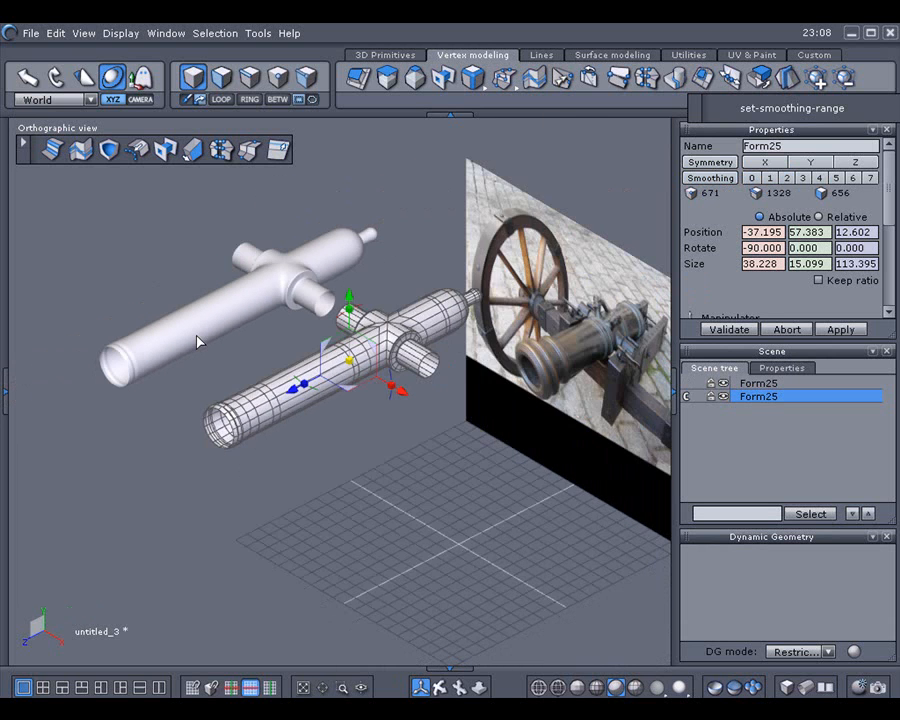
scroll(198, 342, up, 2)
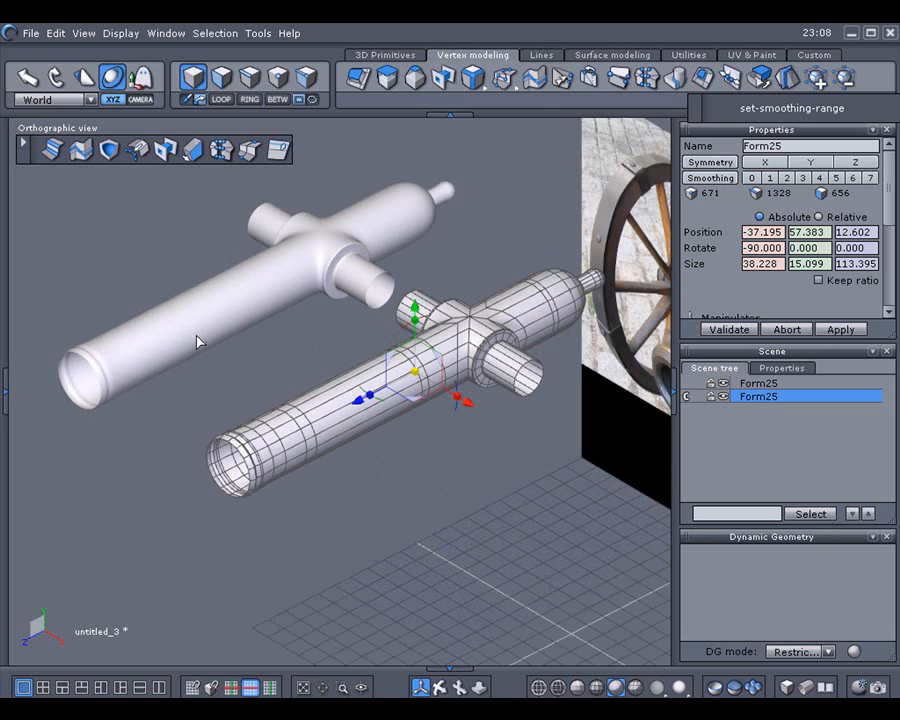
scroll(198, 342, up, 2)
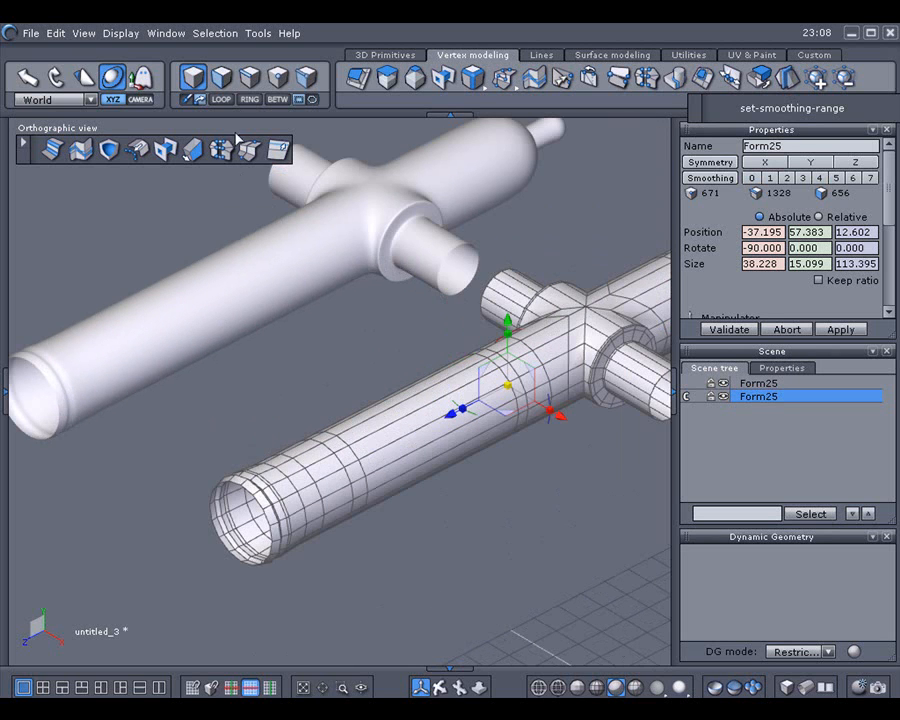
key(F2)
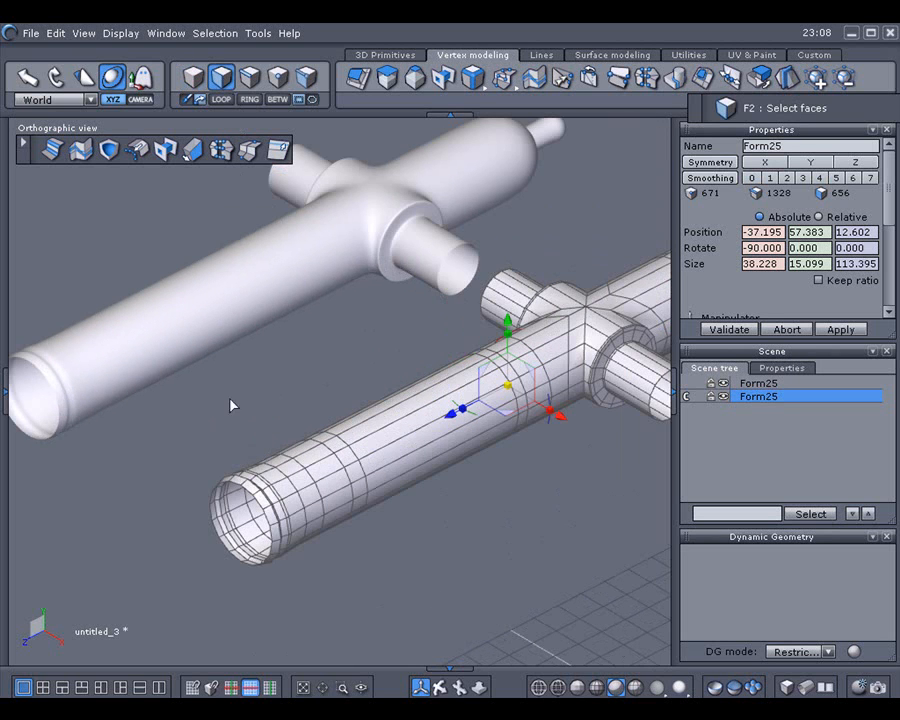
click(273, 484)
click(221, 100)
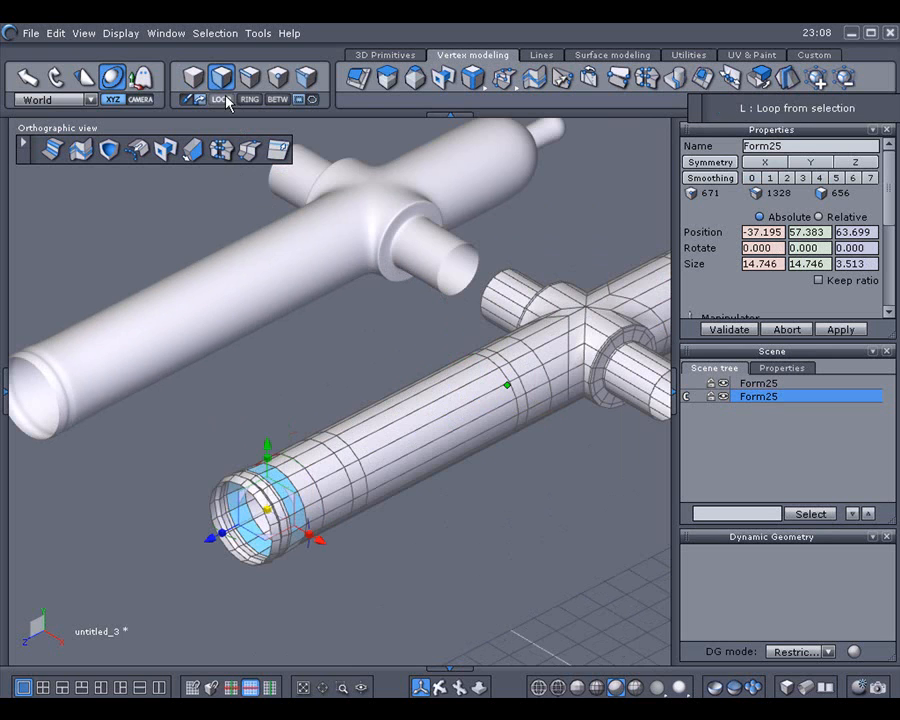
drag(268, 518, 302, 520)
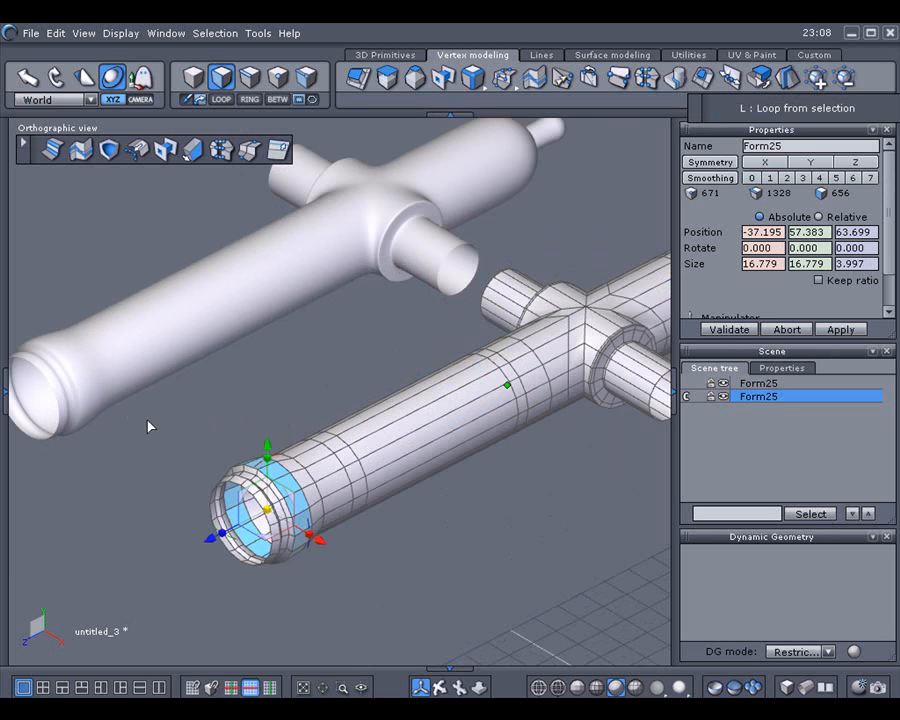
Move the edge loop directly behind the flared muzzle ring along the Z axis, toward the muzzle, to about Z 62.5
click(249, 80)
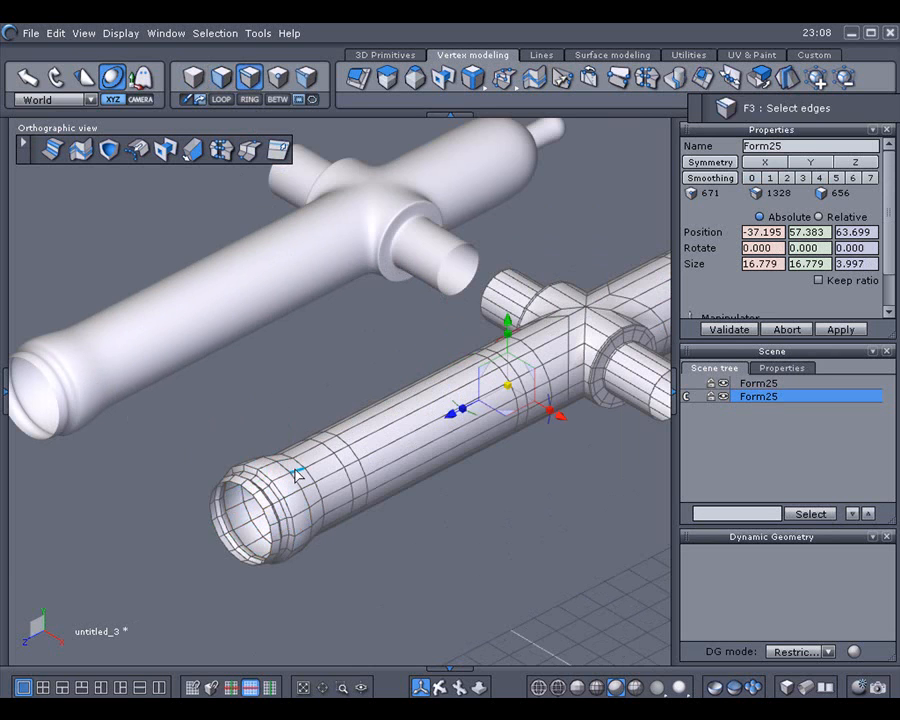
click(311, 476)
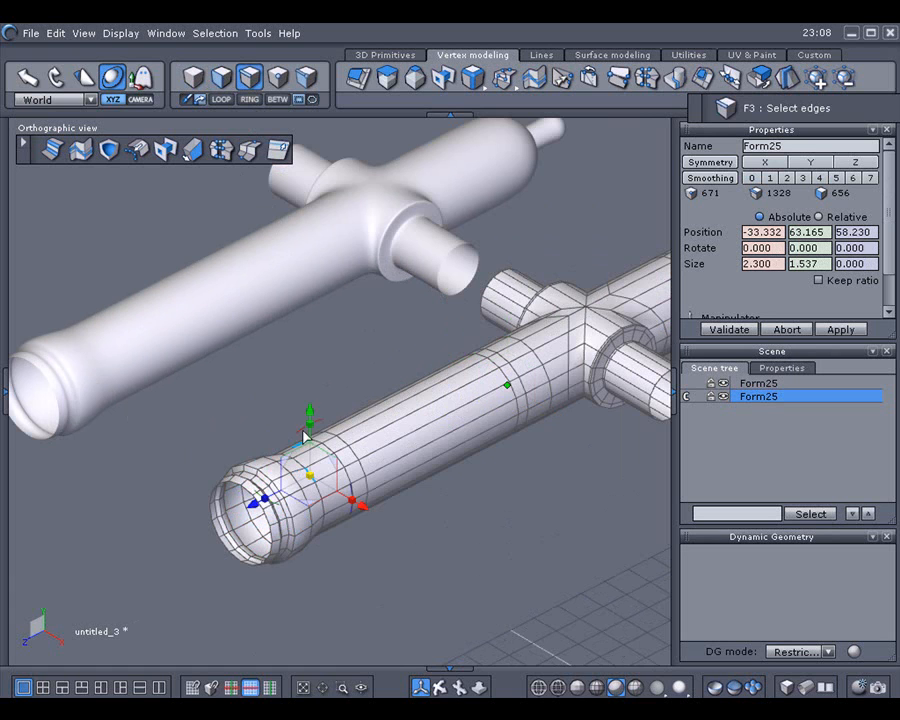
click(221, 99)
drag(237, 529, 210, 532)
middle_drag(106, 454, 182, 475)
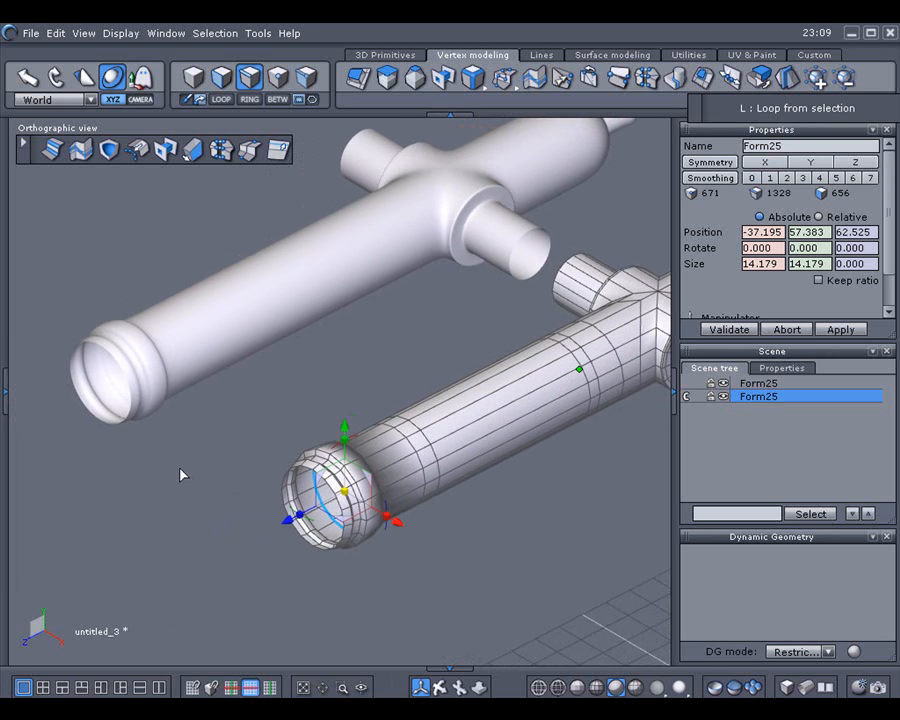
Extrude the muzzle's front edge loop inward by scaling it to about 10.9 across, forming a flat rim
scroll(318, 477, up, 2)
click(305, 466)
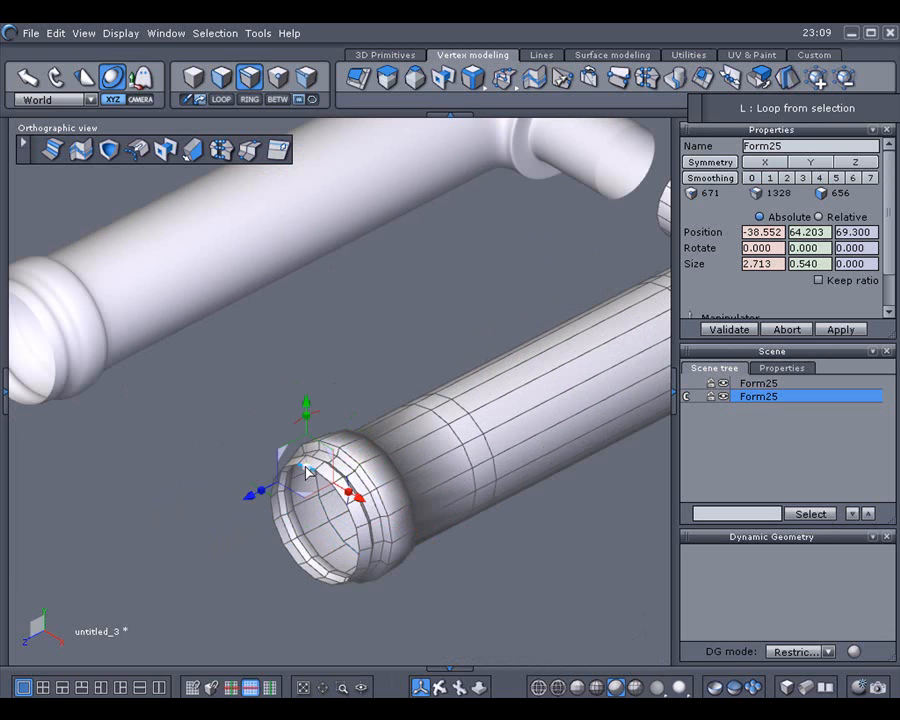
click(219, 99)
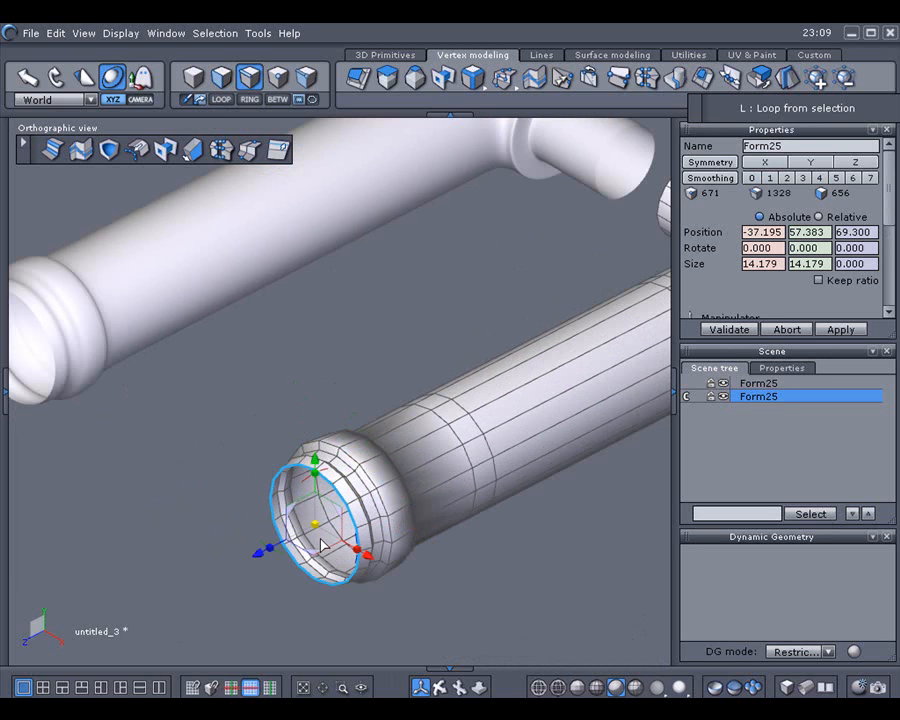
shift+drag(316, 531, 317, 566)
Extrude the inner rim loop back into the bore to about Z 58.6 and widen that end to about 12.1 across
scroll(219, 532, down, 2)
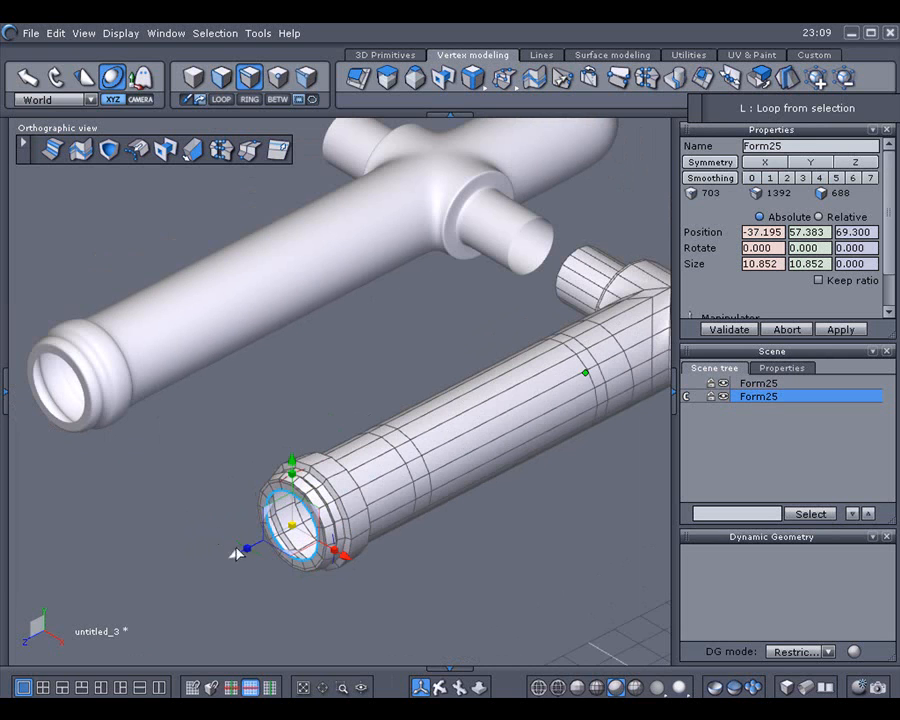
shift+drag(237, 553, 283, 559)
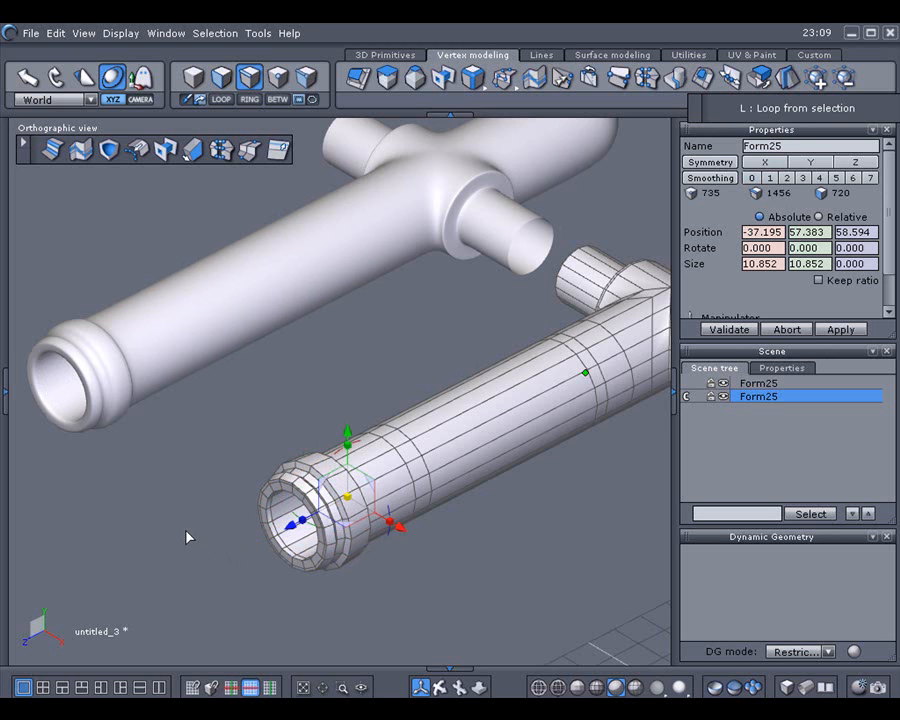
middle_drag(184, 538, 306, 512)
drag(371, 490, 397, 498)
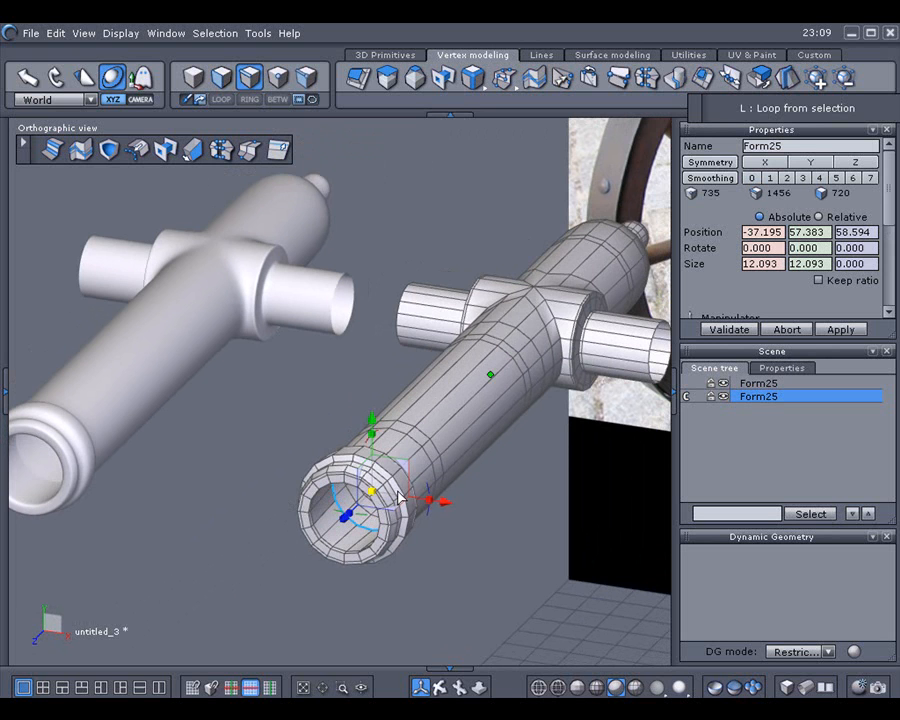
middle_drag(449, 570, 345, 614)
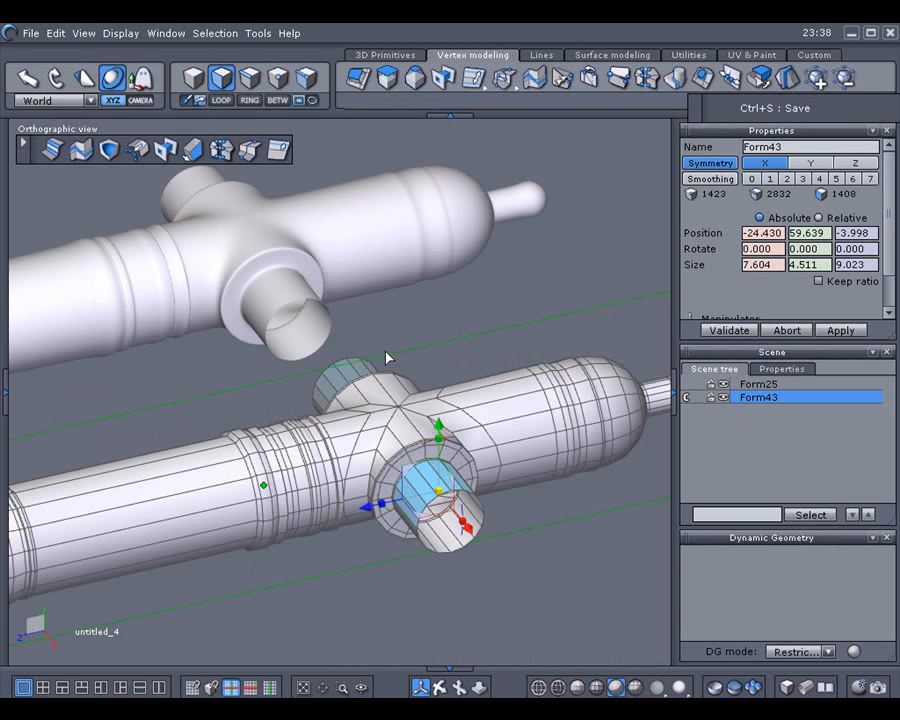
Copy the selected upper faces of the trunnion and paste them as a separate object
middle_drag(492, 567, 530, 597)
scroll(446, 567, down, 3)
scroll(500, 555, up, 3)
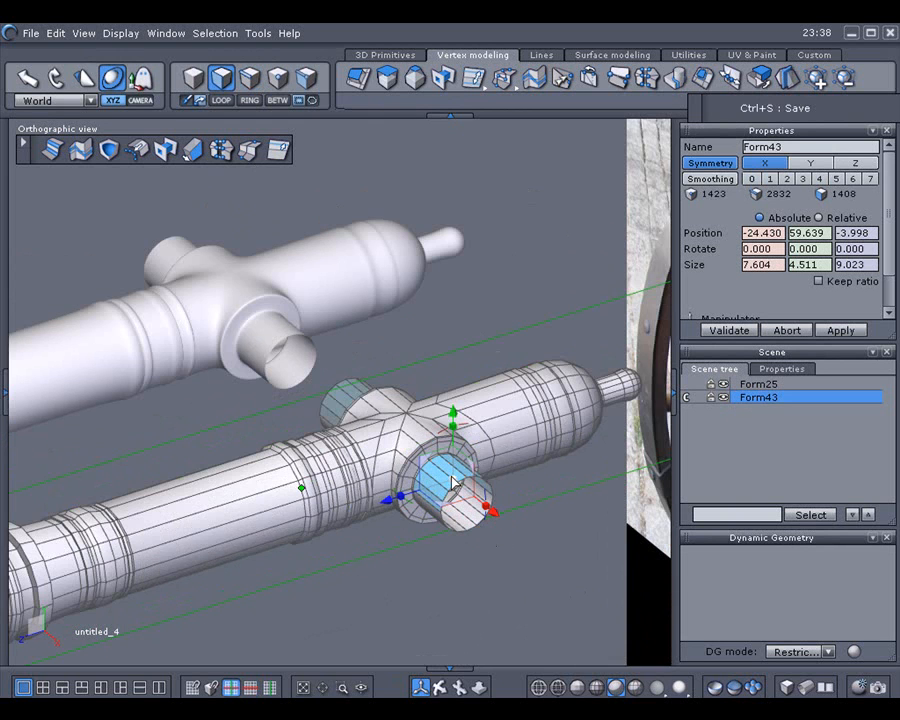
scroll(450, 482, up, 2)
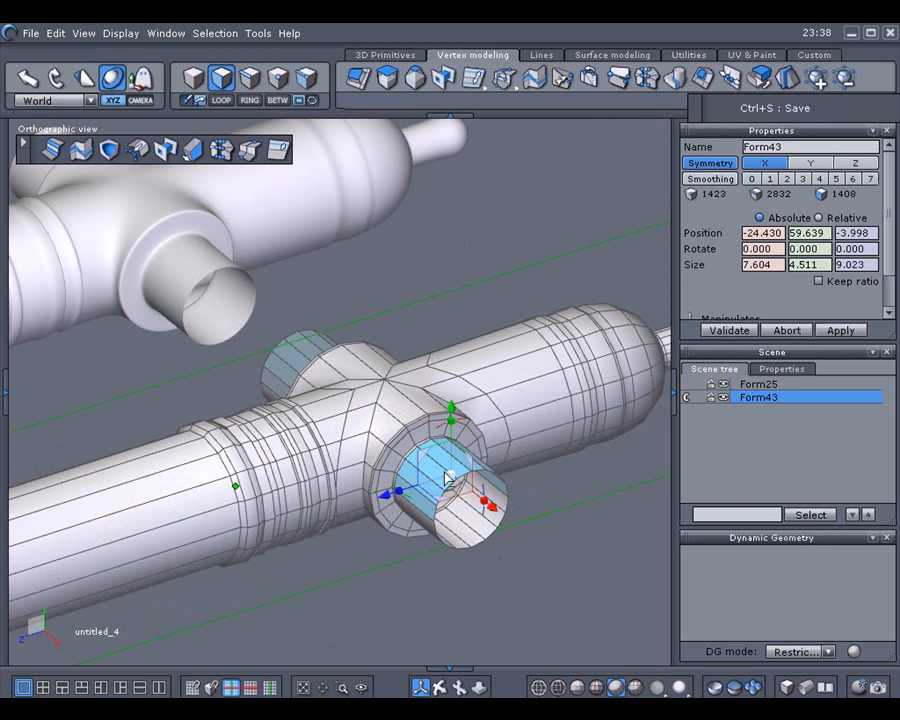
click(60, 38)
click(87, 152)
click(56, 33)
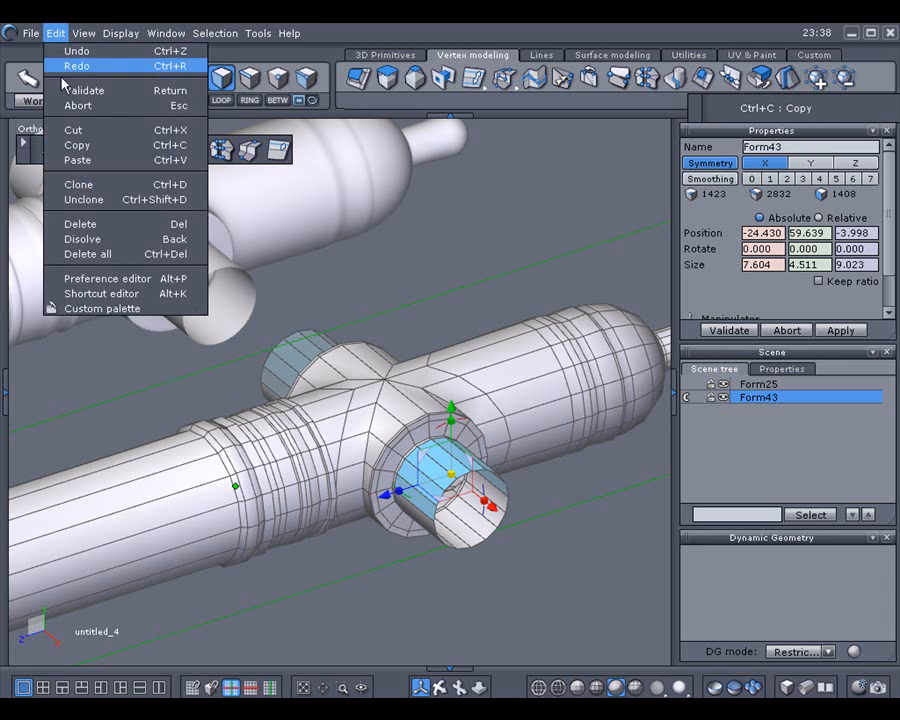
click(71, 161)
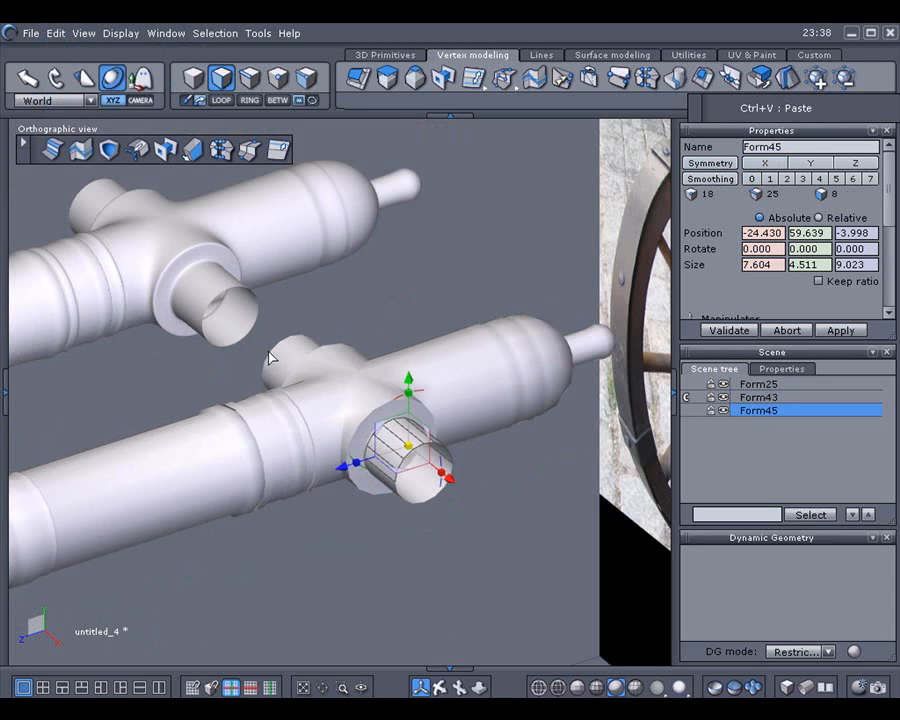
Raise the pasted half-shell along the Y axis to about Y 60.9, slightly above the trunnion
mouse_move(409, 380)
mouse_down()
mouse_move(409, 355)
mouse_move(408, 376)
mouse_up()
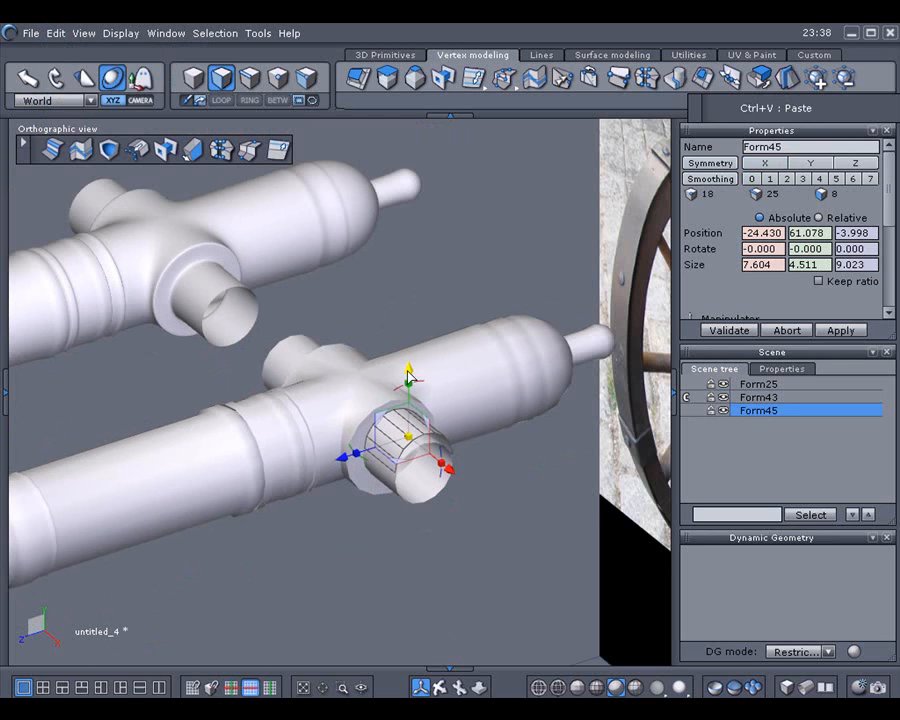
key(ctrl+z)
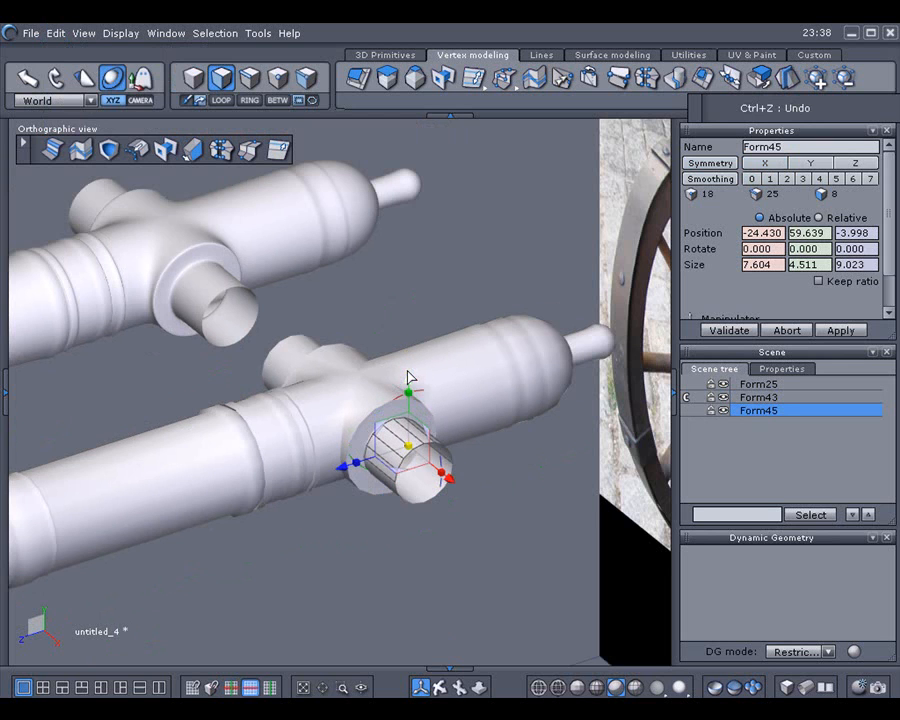
drag(409, 381, 410, 376)
scroll(410, 376, up, 5)
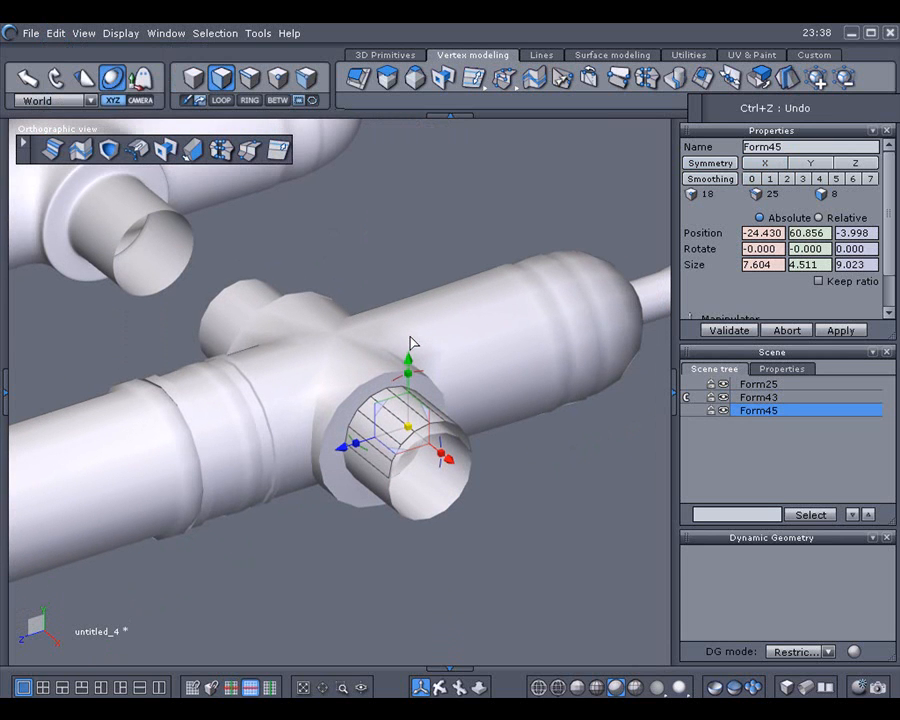
Extrude the half-shell's two lower edges outward along the Z axis as flat flanges, to about Z 10.1 and Z -16.3
key(F3)
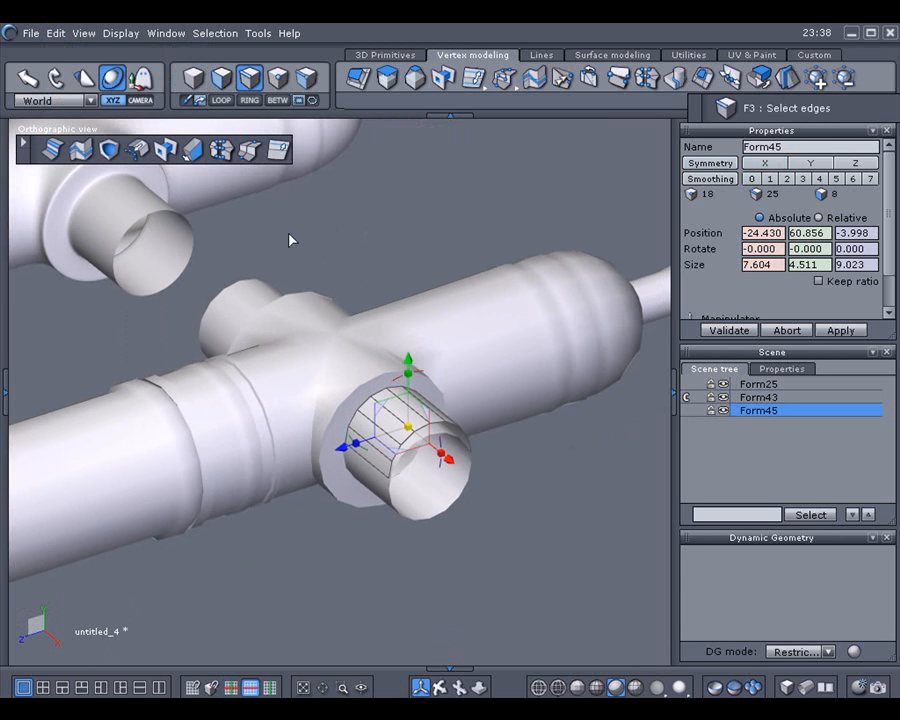
click(370, 467)
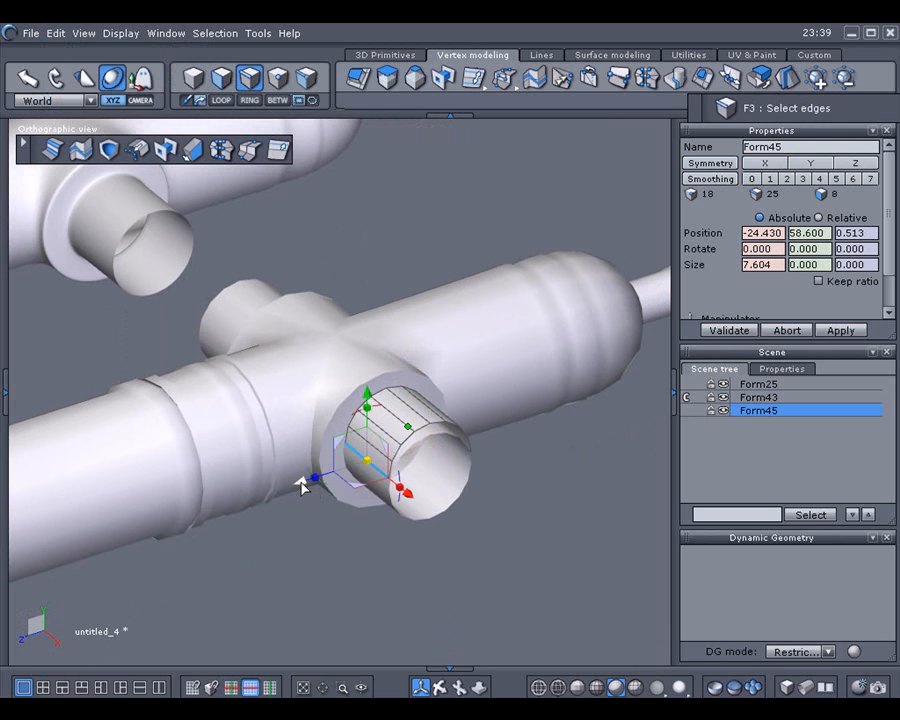
shift+drag(302, 487, 211, 489)
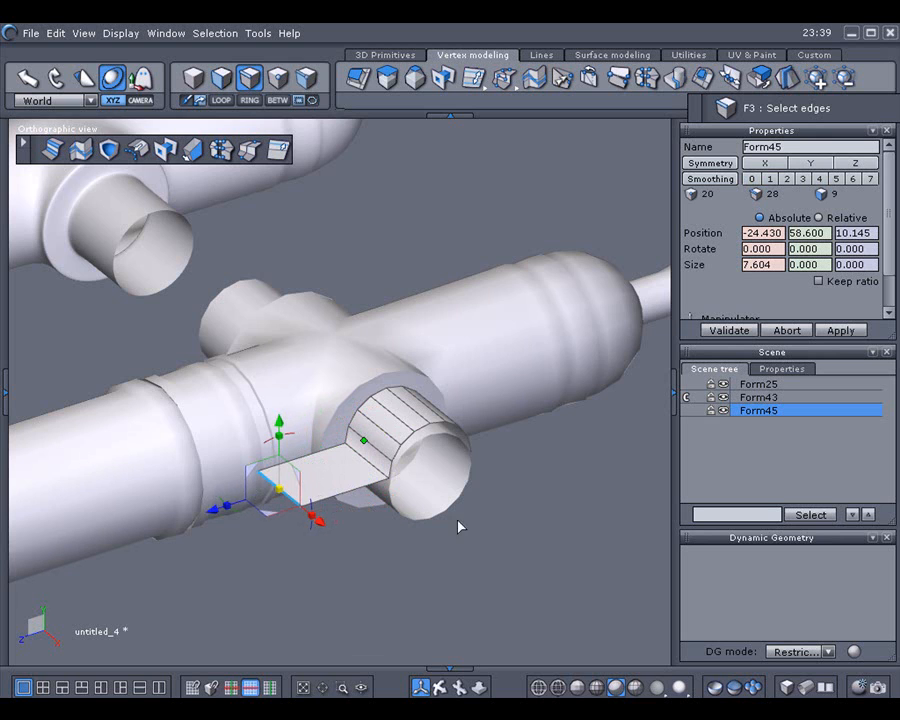
middle_drag(500, 538, 338, 482)
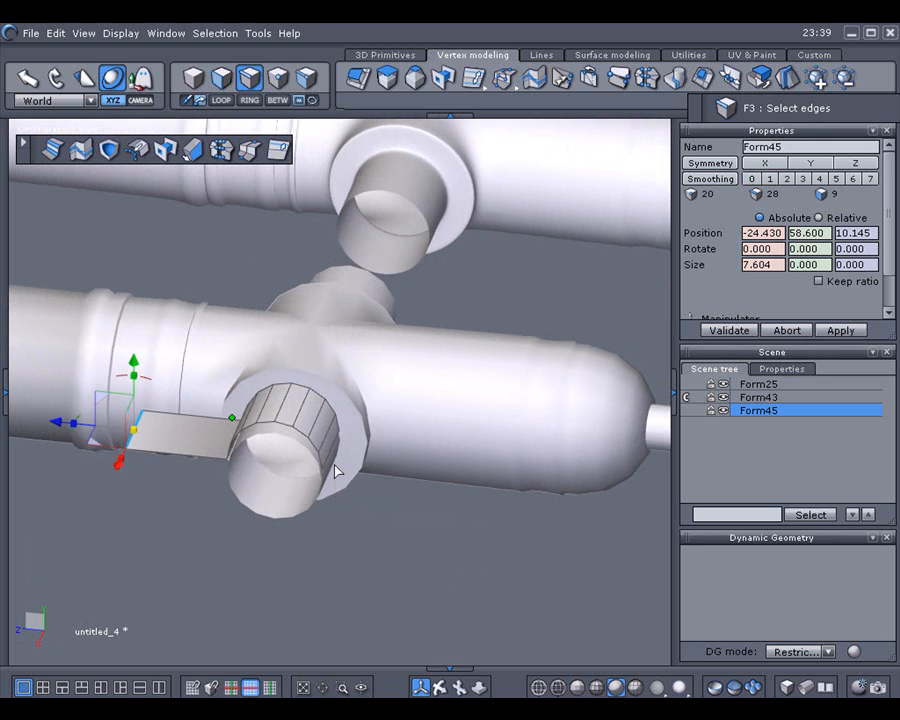
click(330, 468)
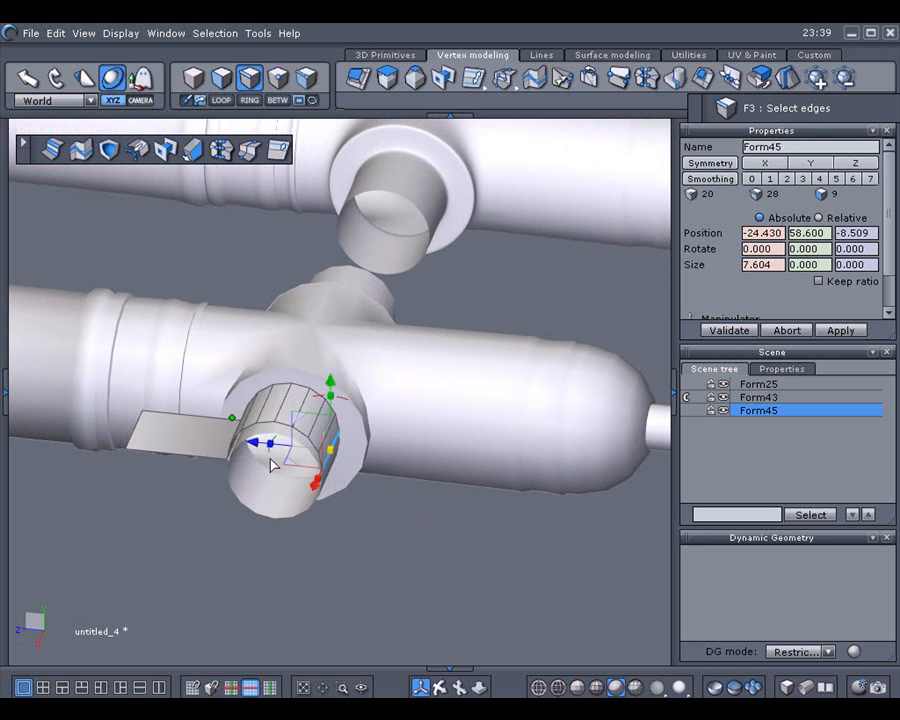
shift+drag(254, 447, 338, 449)
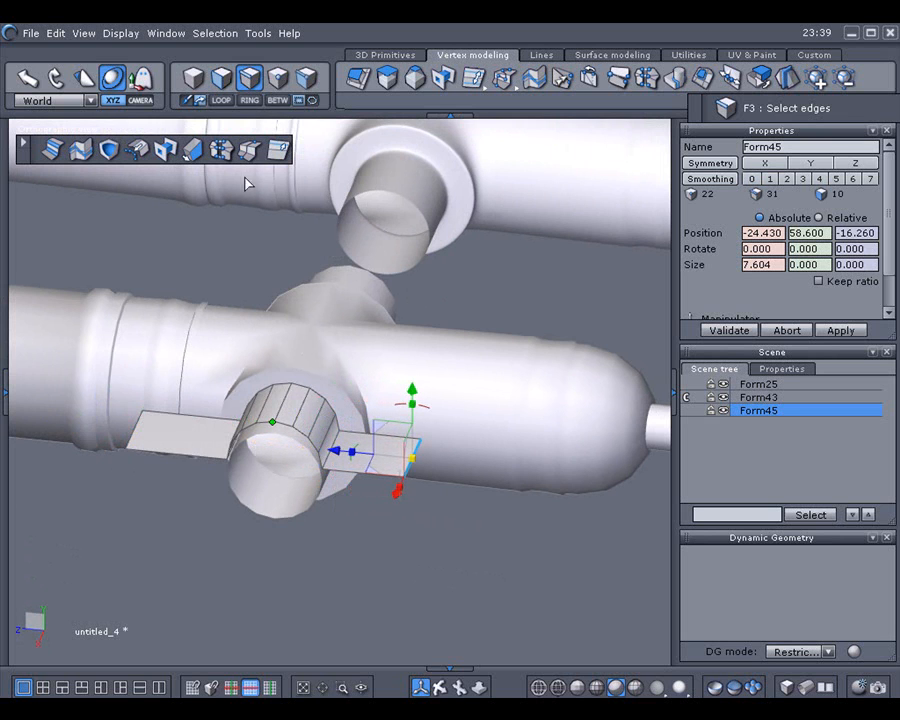
Give the flanged trunnion strap a thickness of 0.726
click(195, 79)
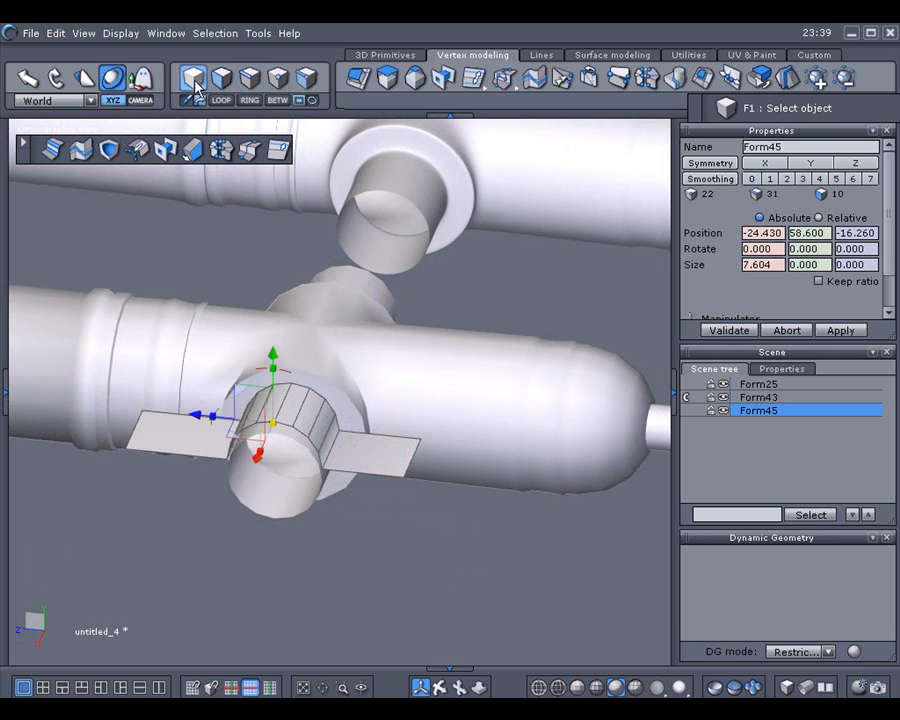
click(192, 150)
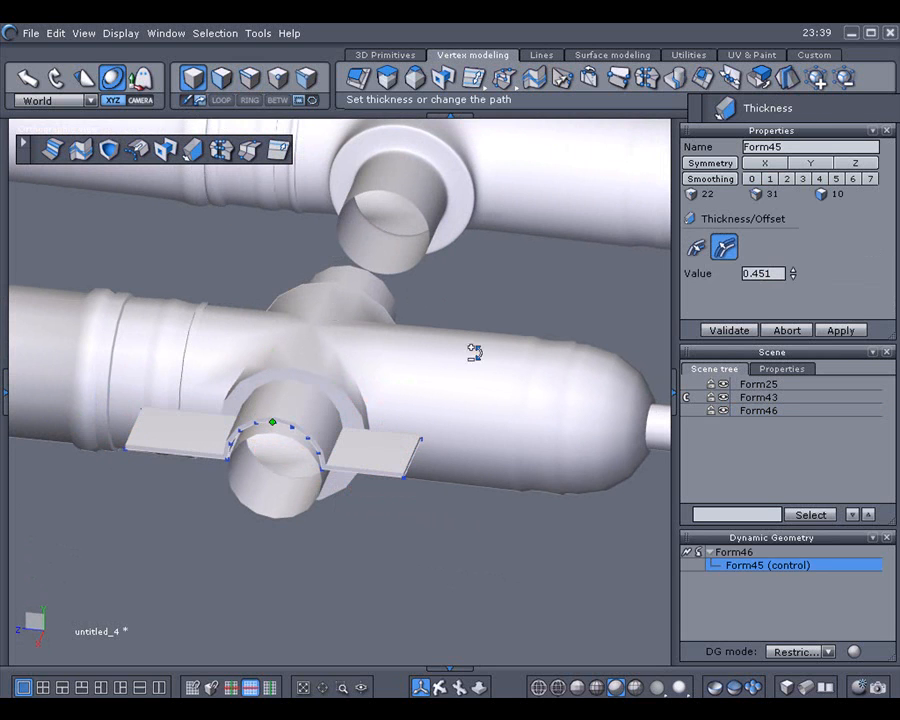
drag(793, 273, 793, 255)
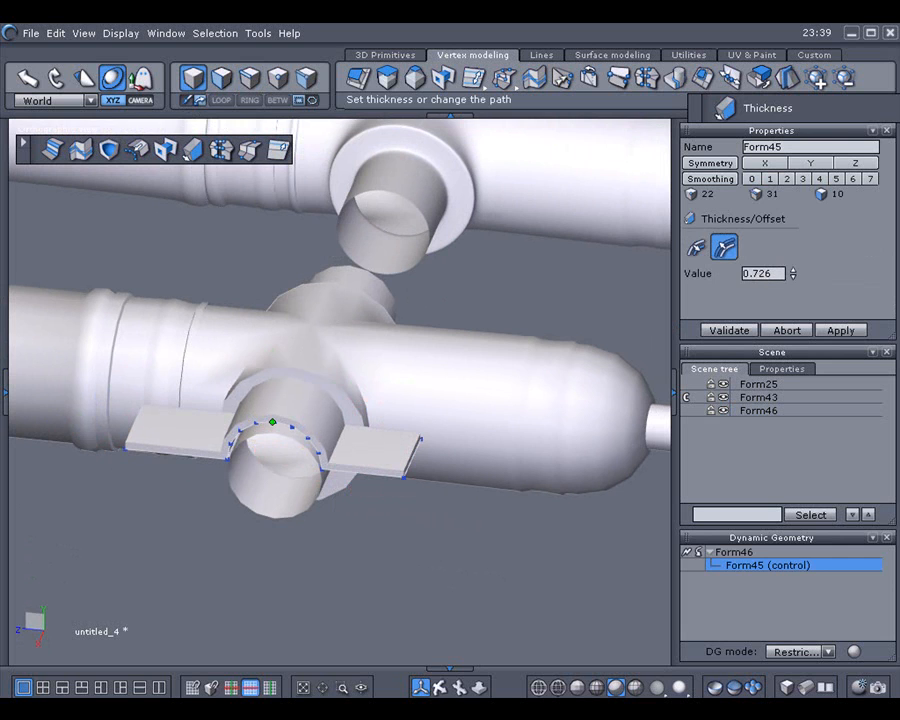
click(730, 331)
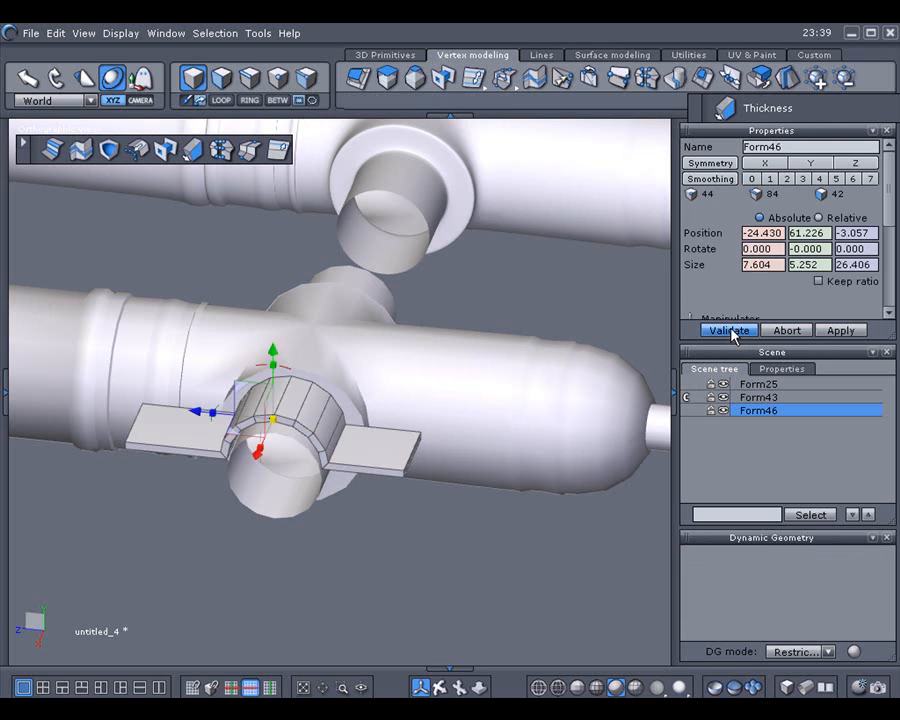
Lower the thickened strap onto the trunnion at about Y 60.4 and bring it into the front view
middle_drag(546, 367, 568, 335)
drag(318, 328, 319, 335)
key(2)
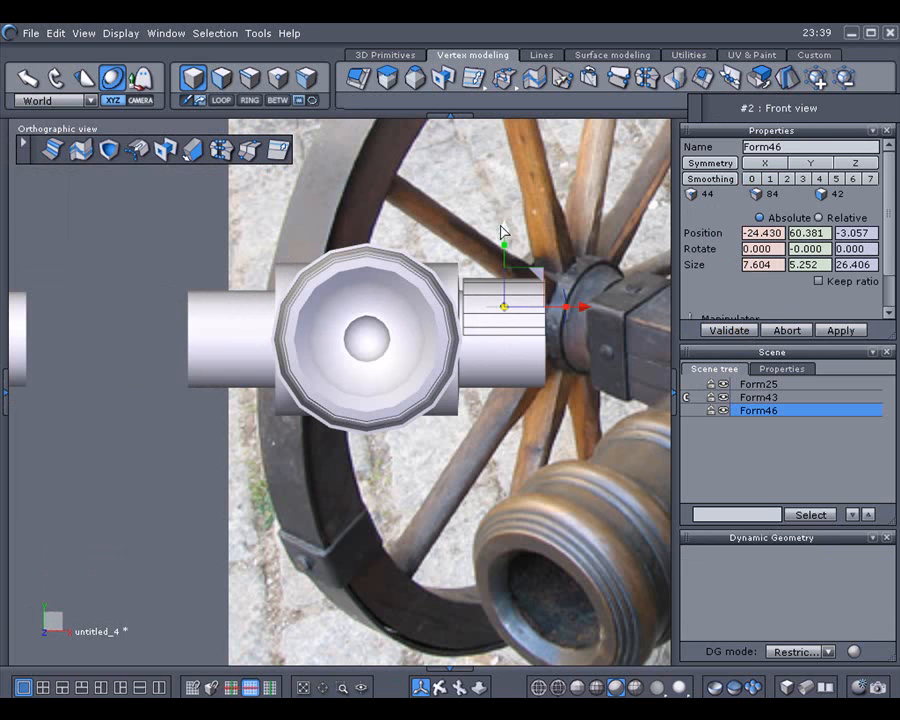
Seat the flanged strap on the trunnion by lowering it to about Y 60.1 and shifting it to about X -24.7
drag(507, 230, 509, 232)
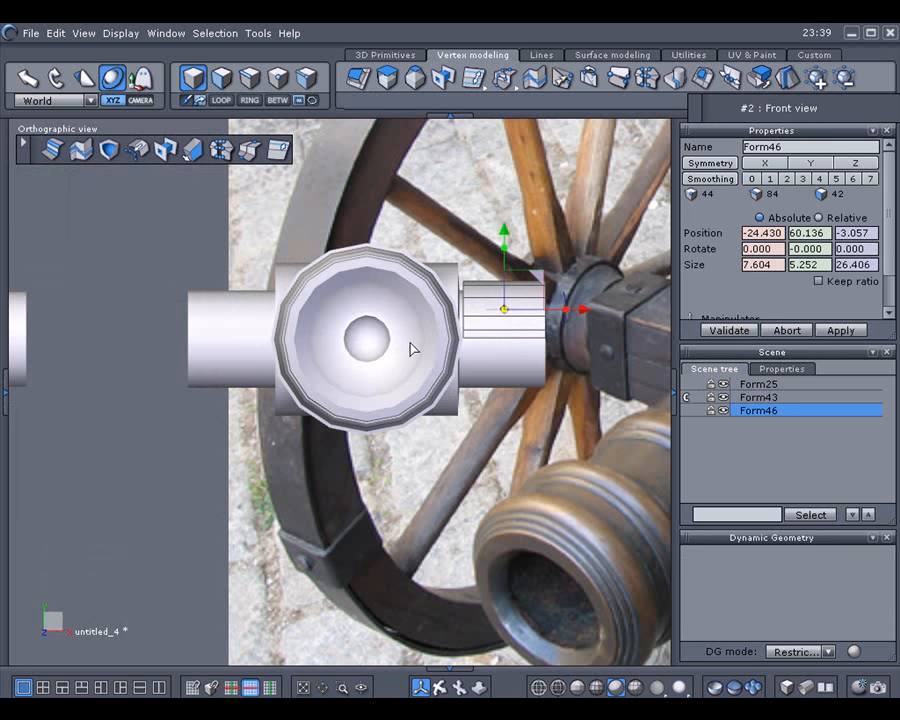
middle_drag(277, 233, 199, 381)
scroll(209, 357, down, 3)
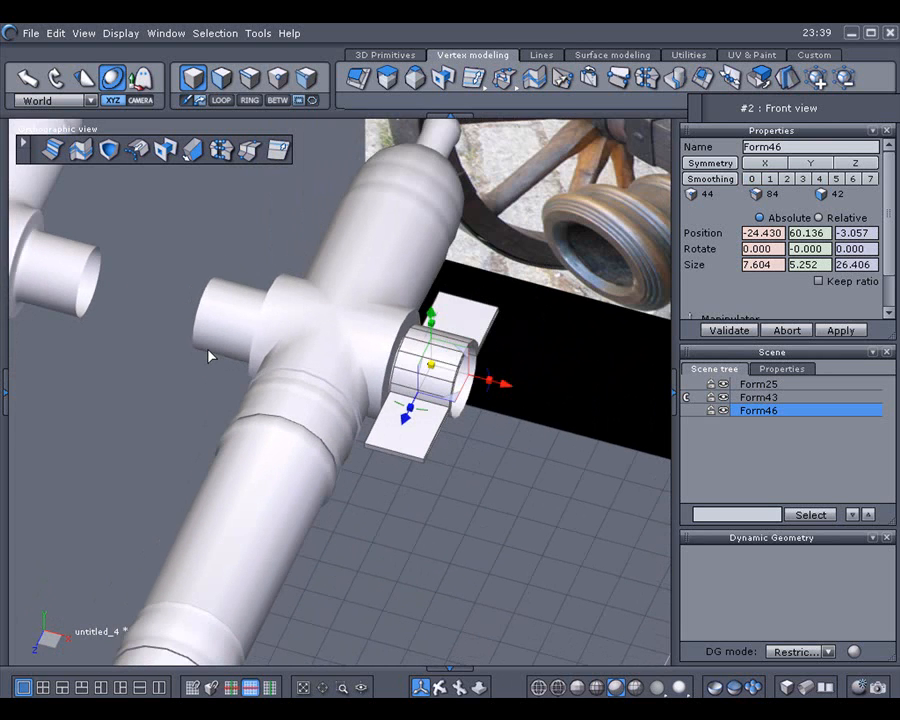
middle_drag(457, 404, 391, 412)
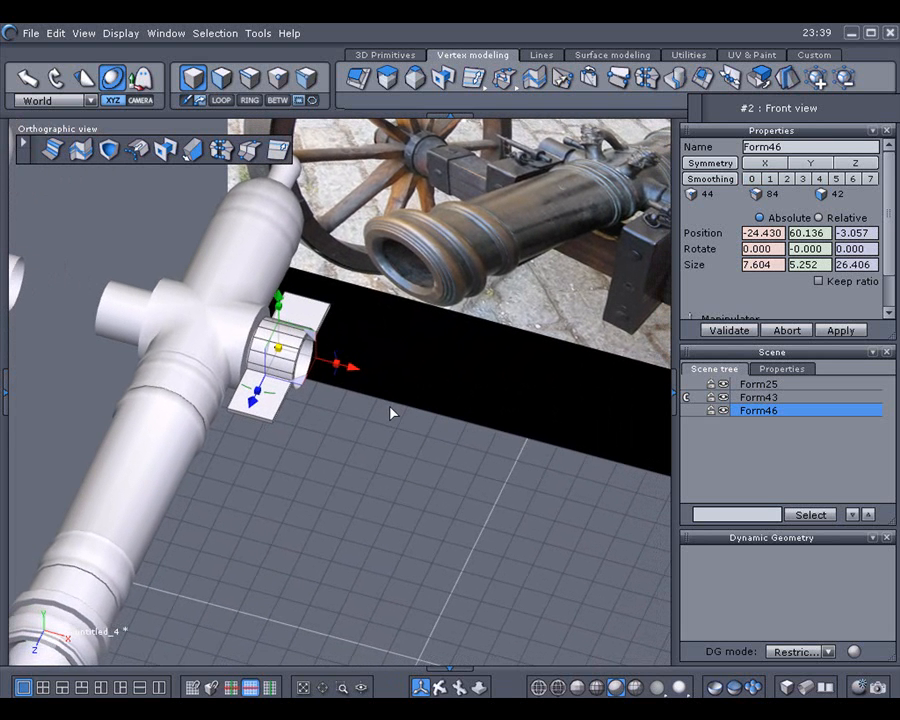
drag(349, 365, 349, 366)
drag(353, 369, 354, 368)
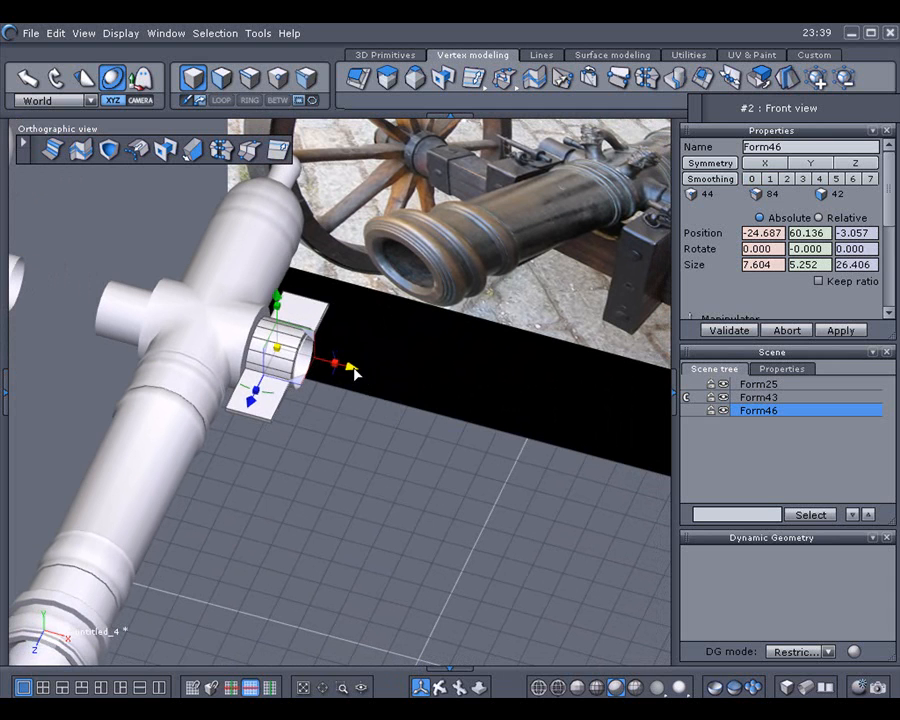
middle_drag(352, 368, 432, 374)
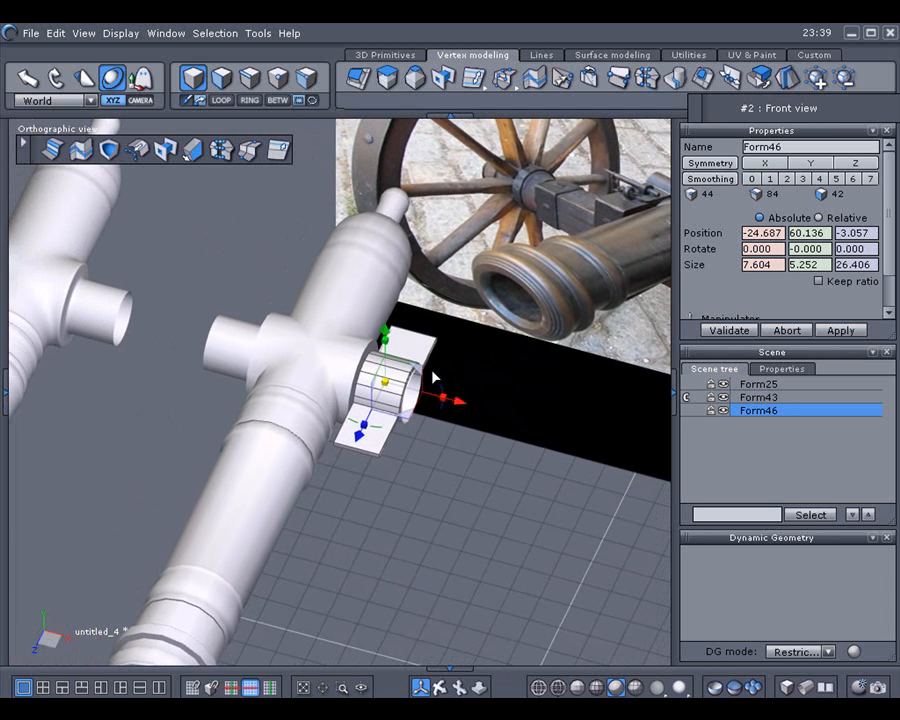
Copy the flanged strap and place the duplicate on the opposite trunnion, at about X -49.8
key(ctrl+c)
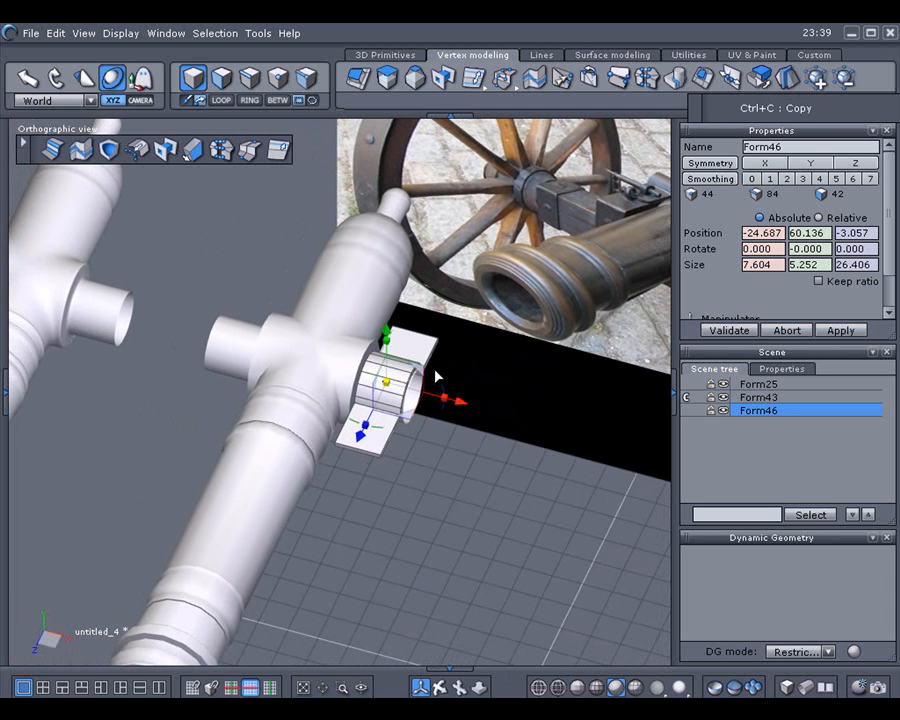
key(ctrl+v)
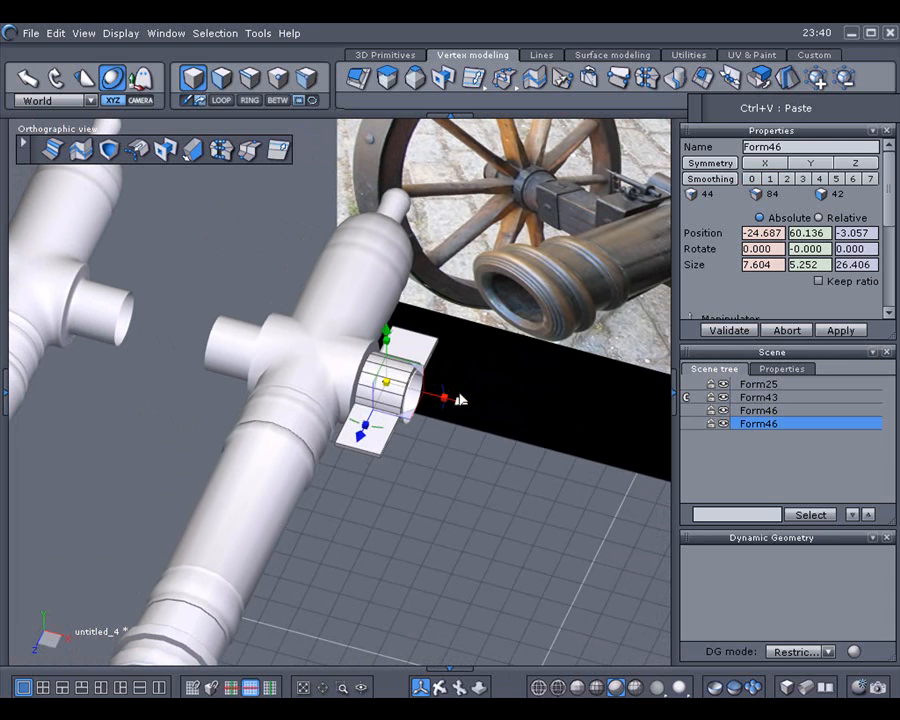
drag(459, 406, 305, 384)
middle_drag(143, 381, 328, 381)
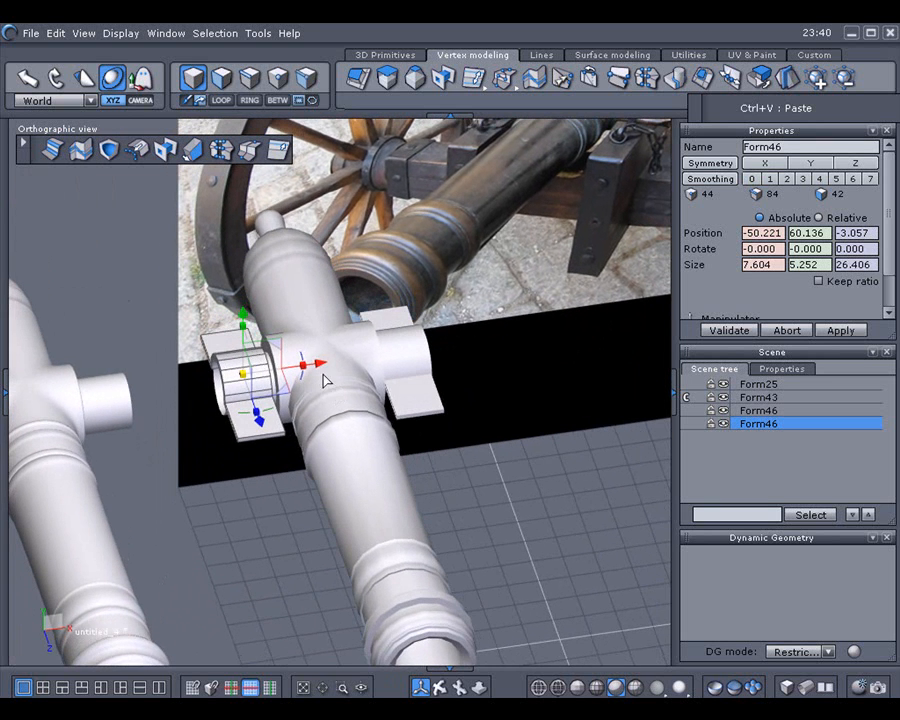
drag(315, 366, 311, 367)
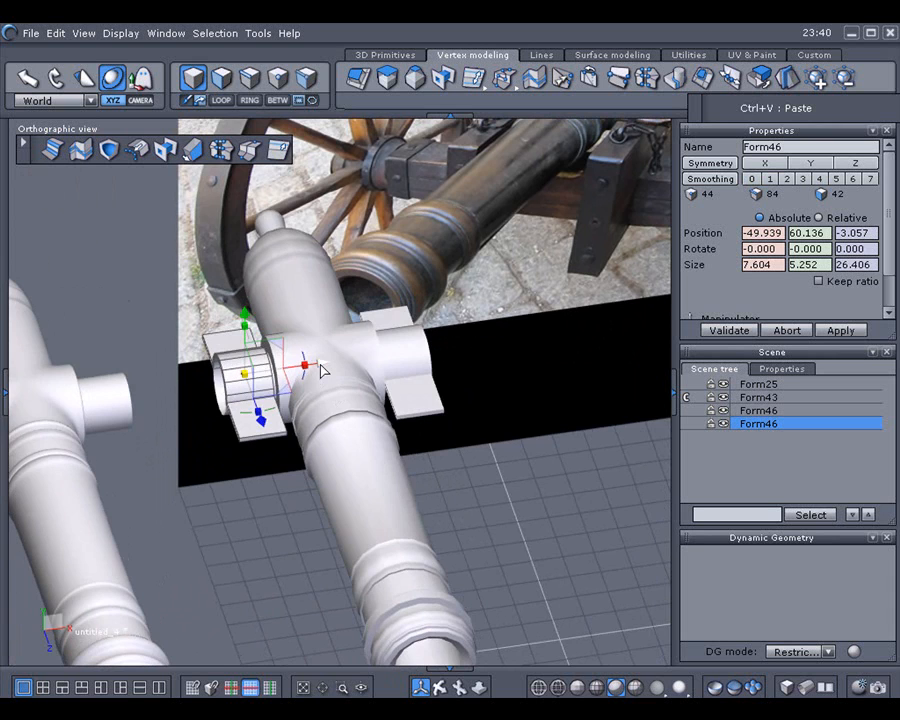
key(5)
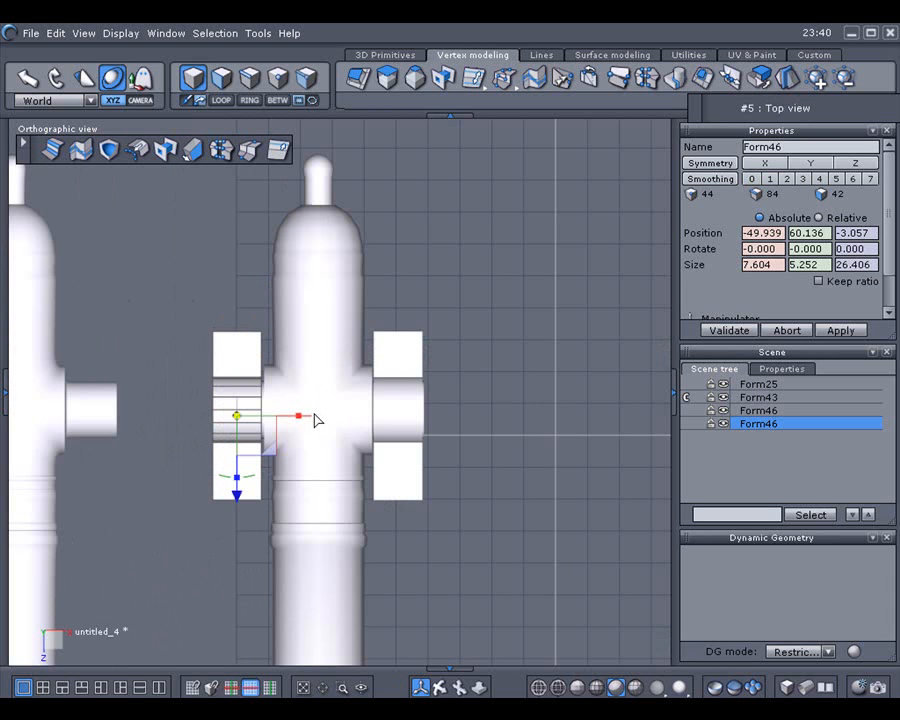
drag(314, 425, 317, 425)
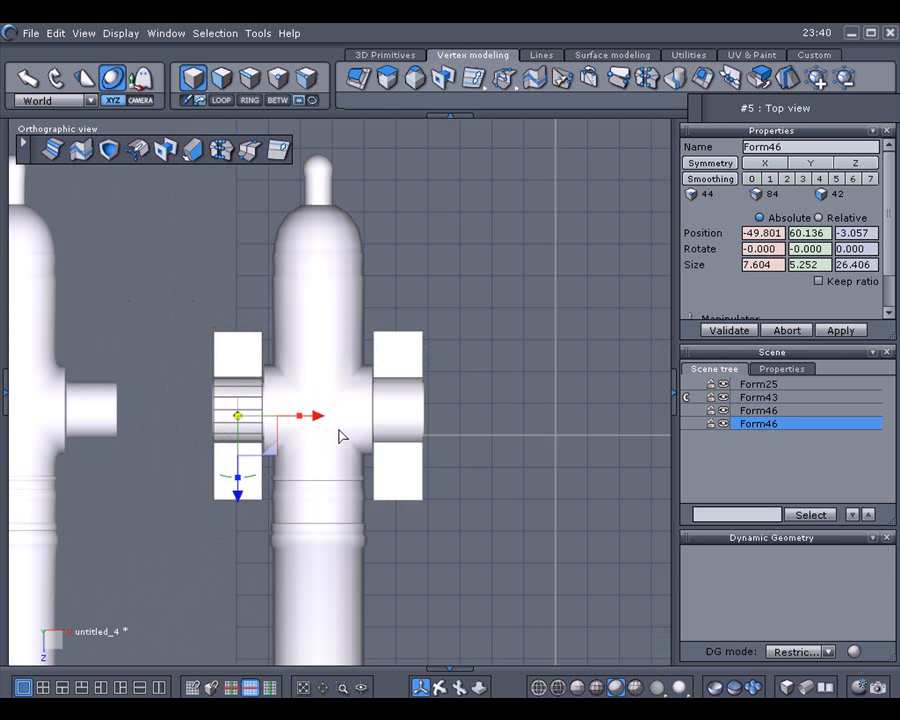
Slide the barrel's edge loop around the outer rim of the trunnion collar inward to about X -29.8, then deselect it
middle_drag(498, 548, 420, 445)
scroll(302, 350, up, 3)
click(310, 449)
scroll(309, 428, up, 2)
middle_drag(372, 398, 470, 399)
middle_drag(133, 216, 193, 318)
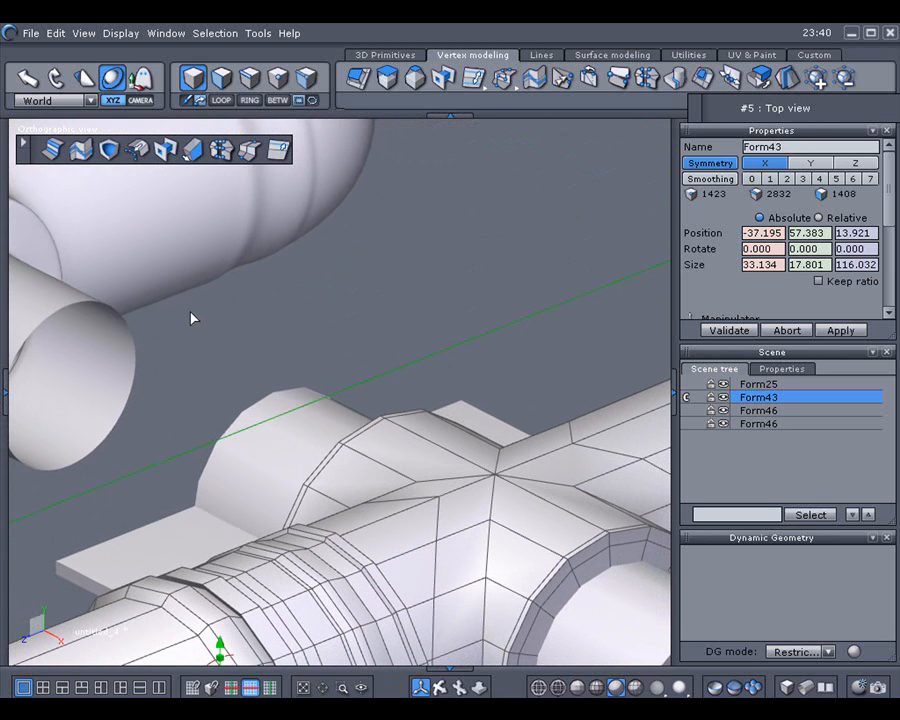
key(F3)
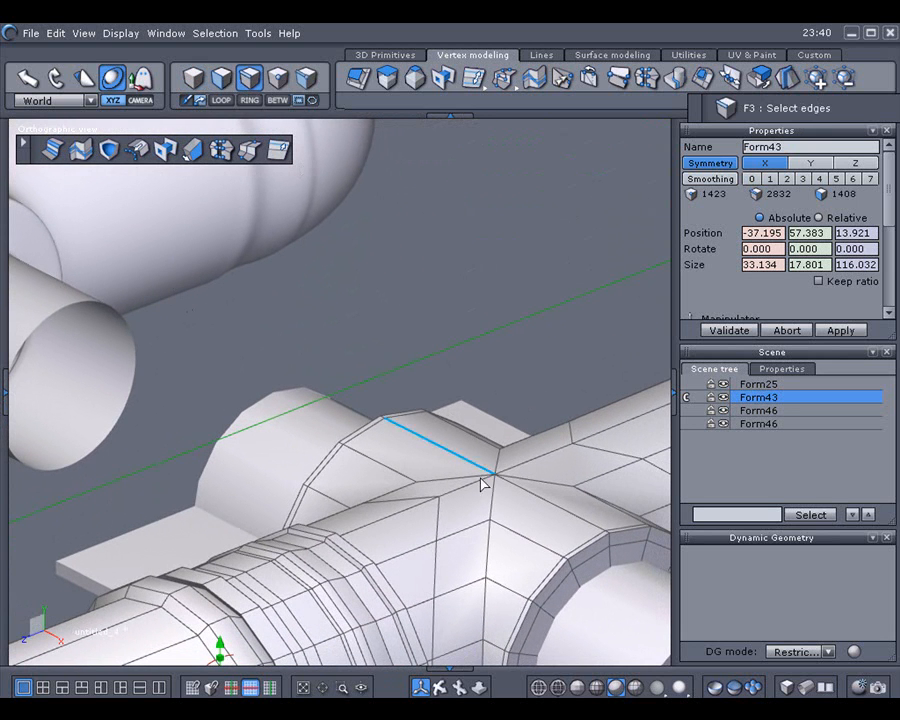
click(577, 556)
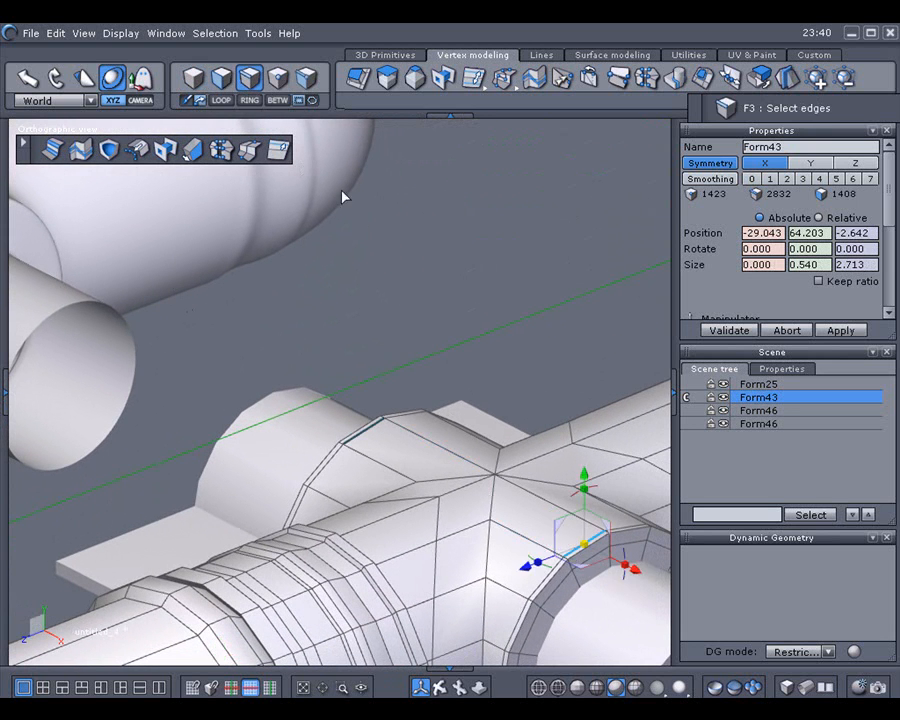
click(224, 101)
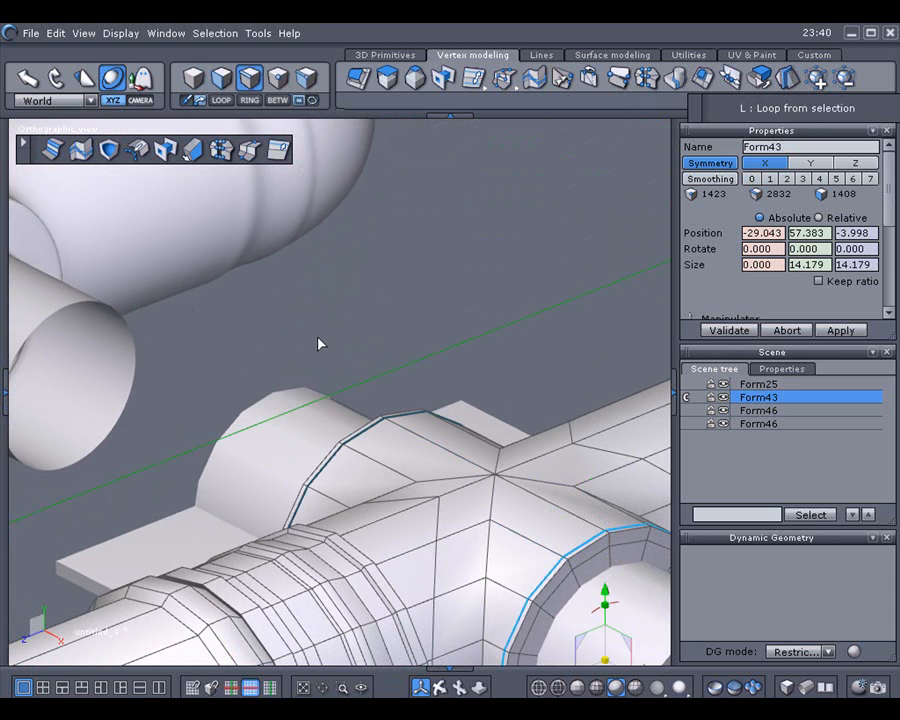
scroll(320, 341, down, 2)
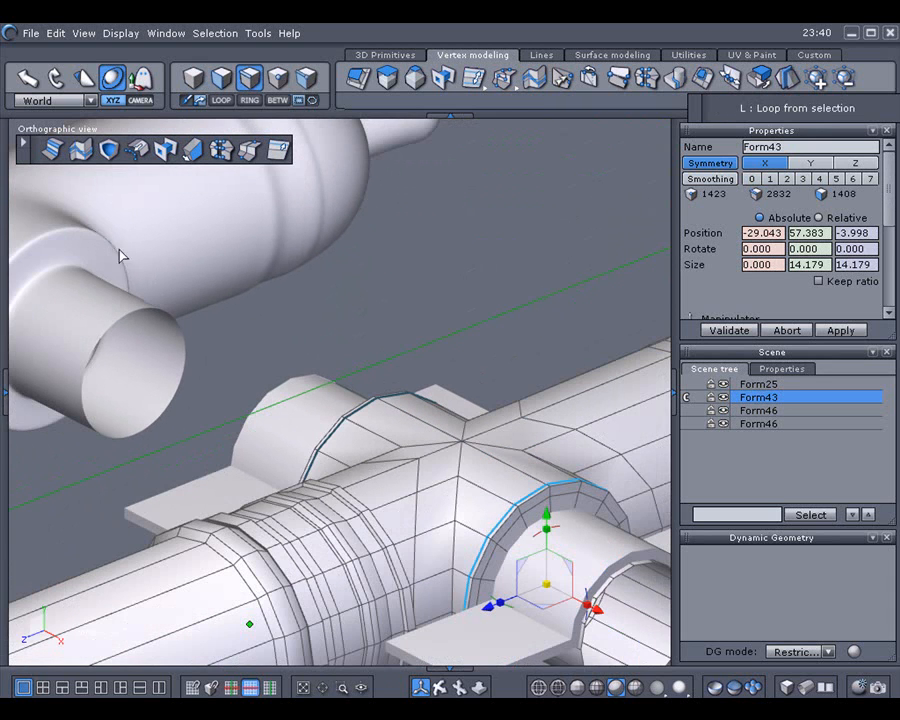
mouse_move(596, 606)
mouse_down()
mouse_move(581, 604)
mouse_move(591, 605)
mouse_up()
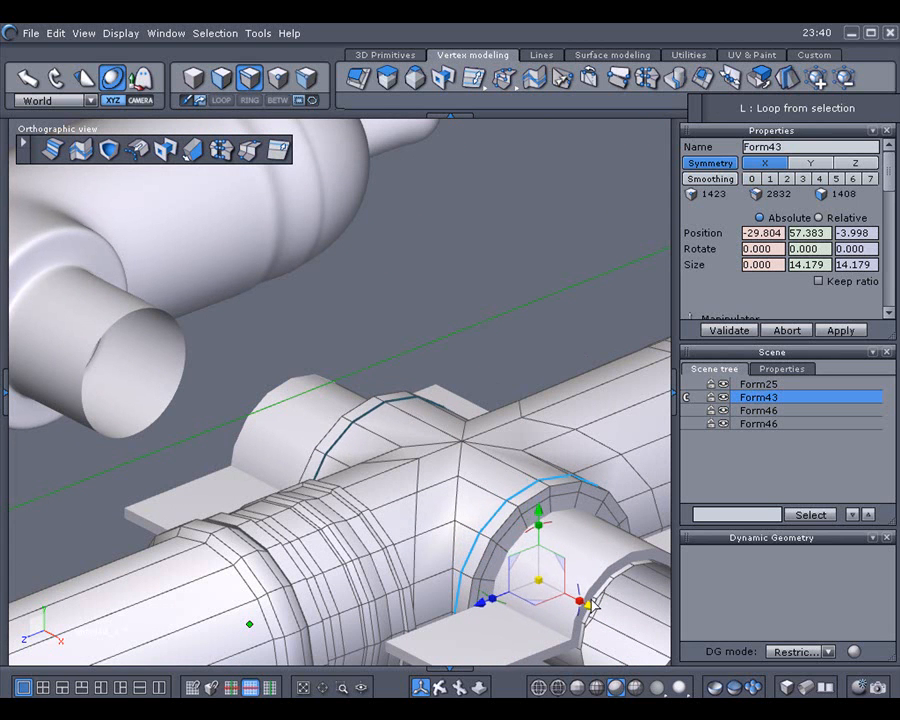
scroll(370, 454, down, 2)
middle_drag(143, 424, 263, 374)
scroll(263, 376, down, 3)
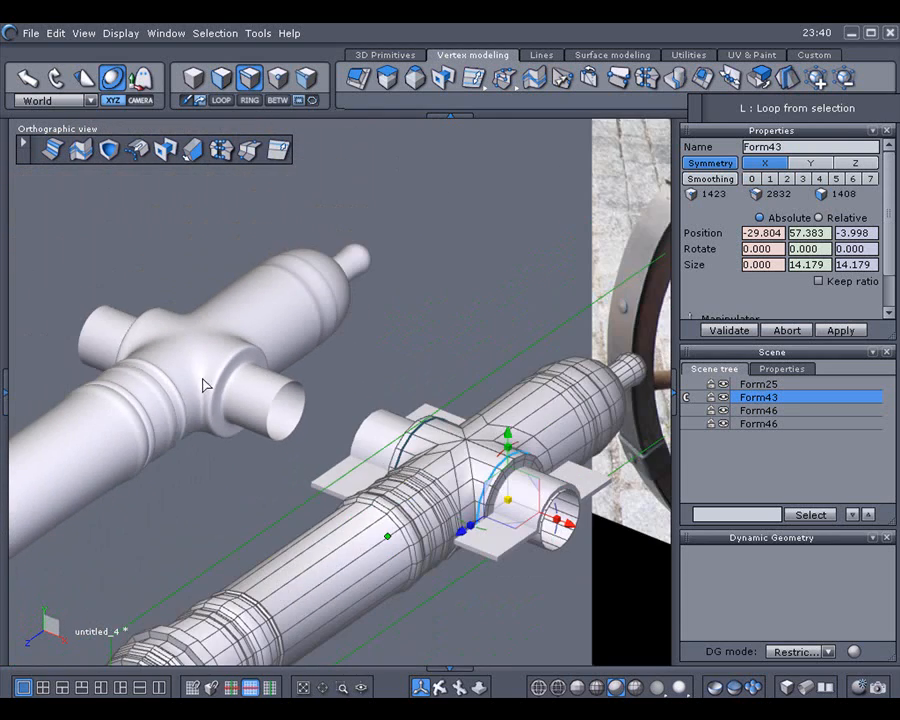
scroll(203, 385, down, 2)
middle_drag(197, 385, 317, 440)
key(Escape)
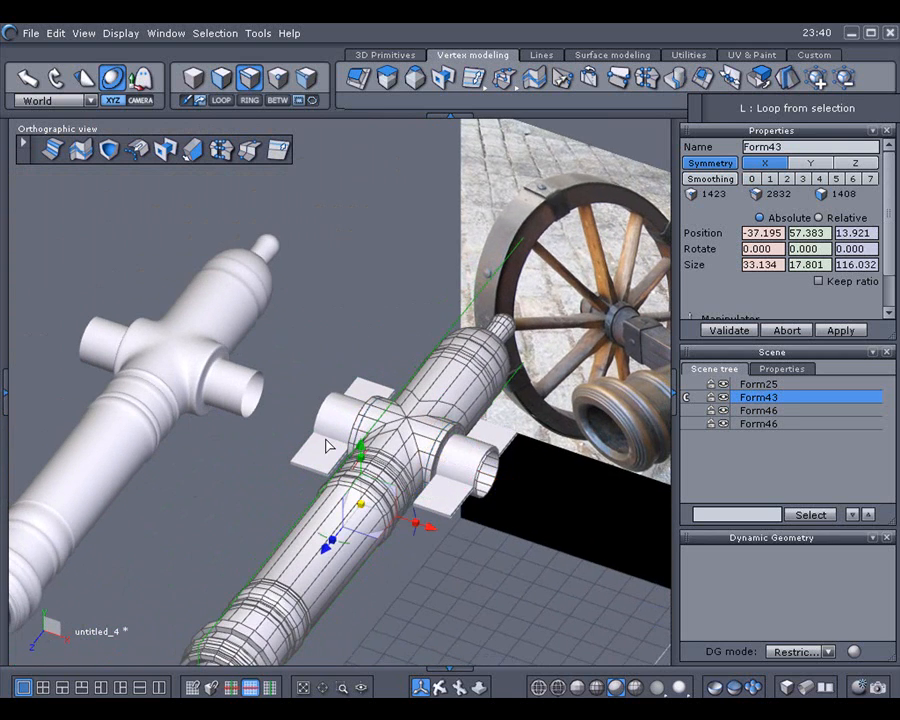
Copy both trunnion straps together and place the duplicates over the trunnions of the smoothed second cannon
click(757, 424)
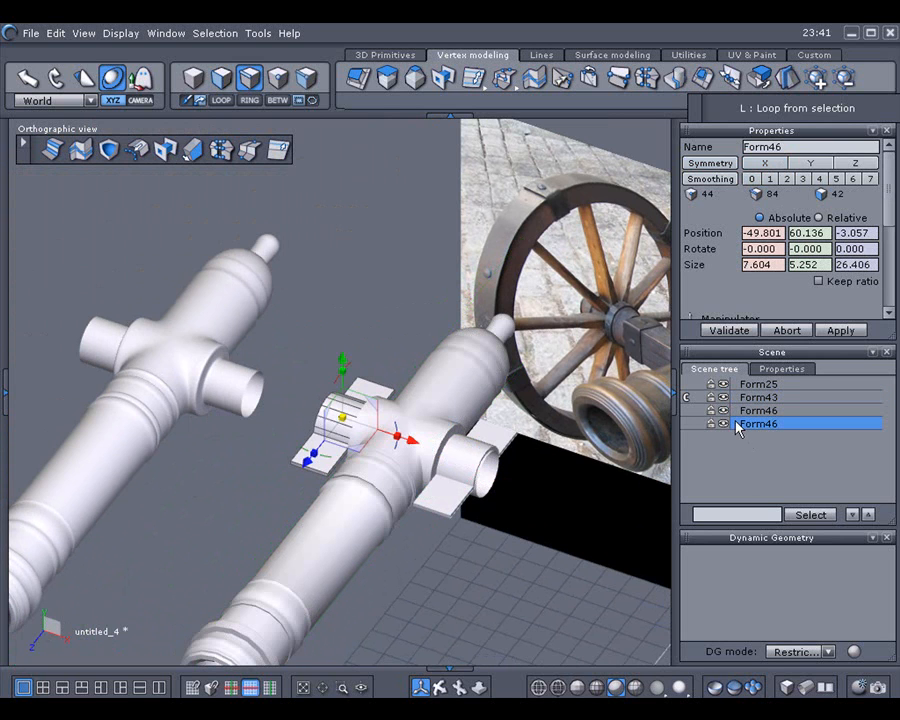
shift+click(757, 410)
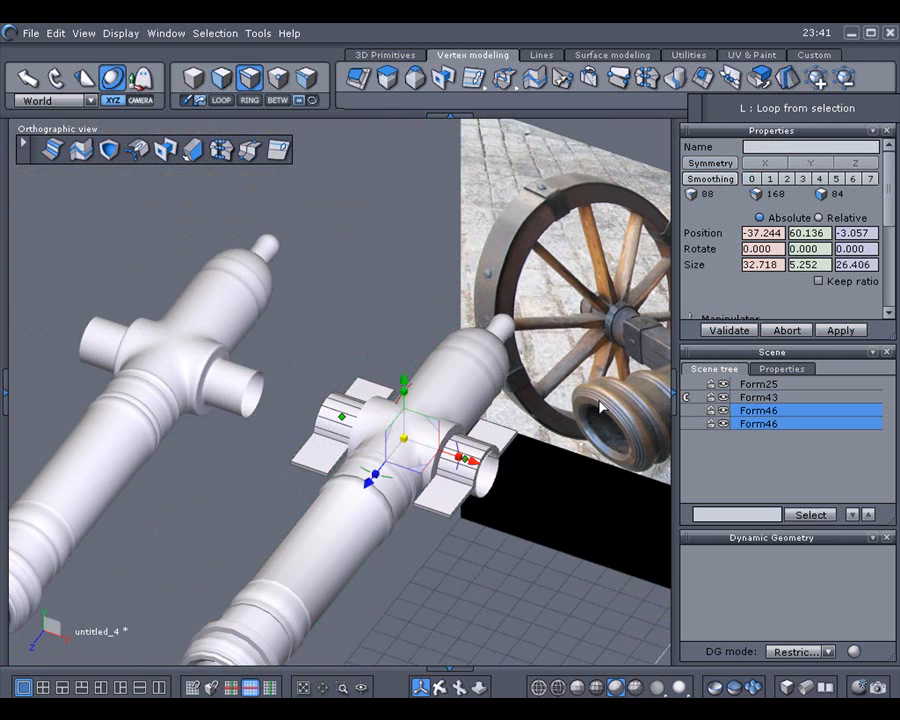
key(ctrl+c)
key(ctrl+v)
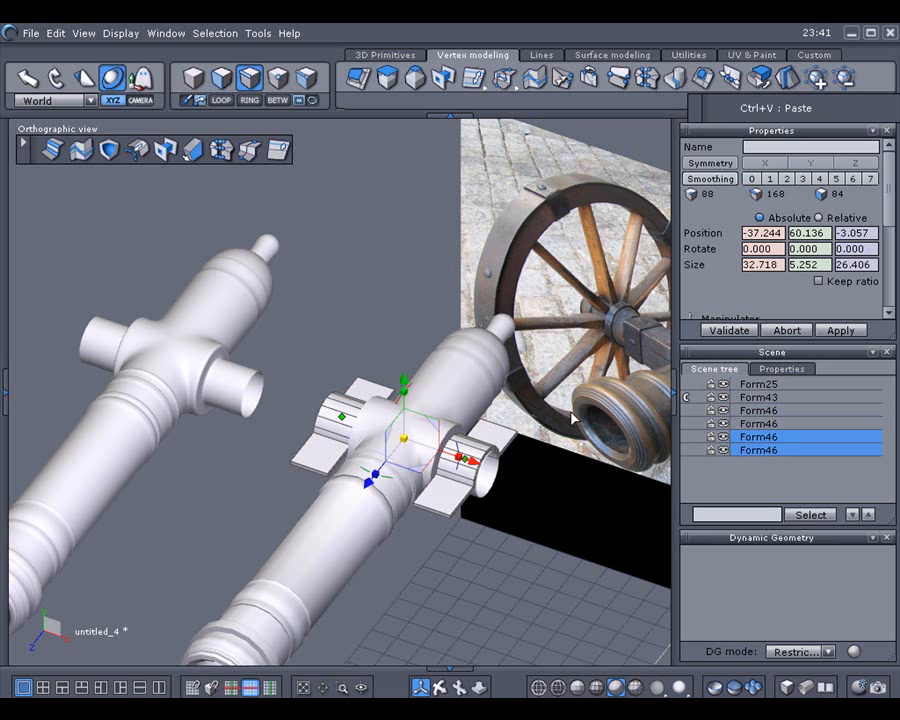
drag(486, 462, 246, 370)
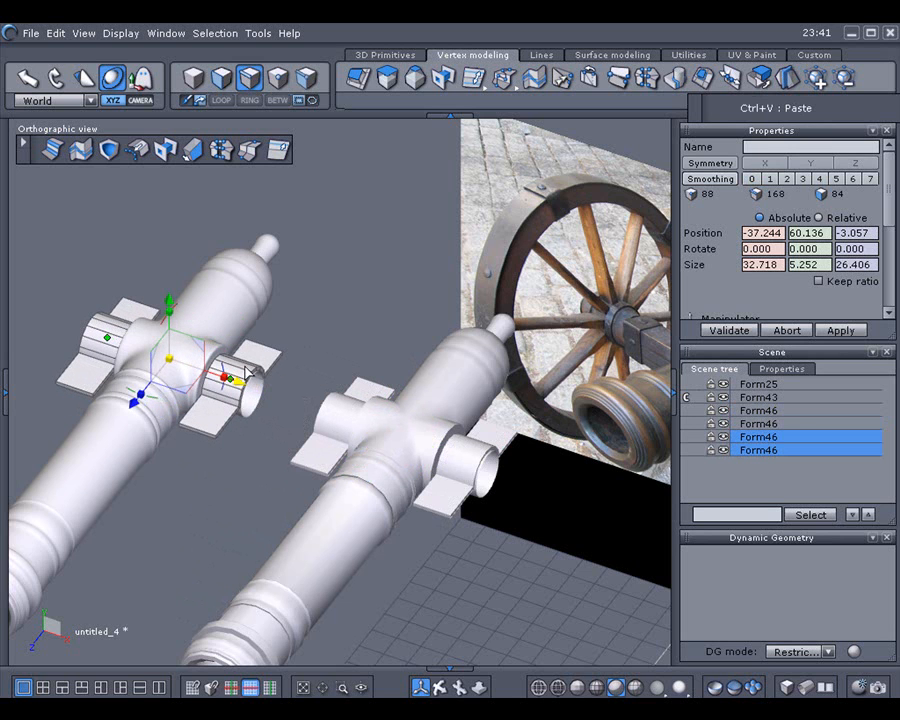
key(5)
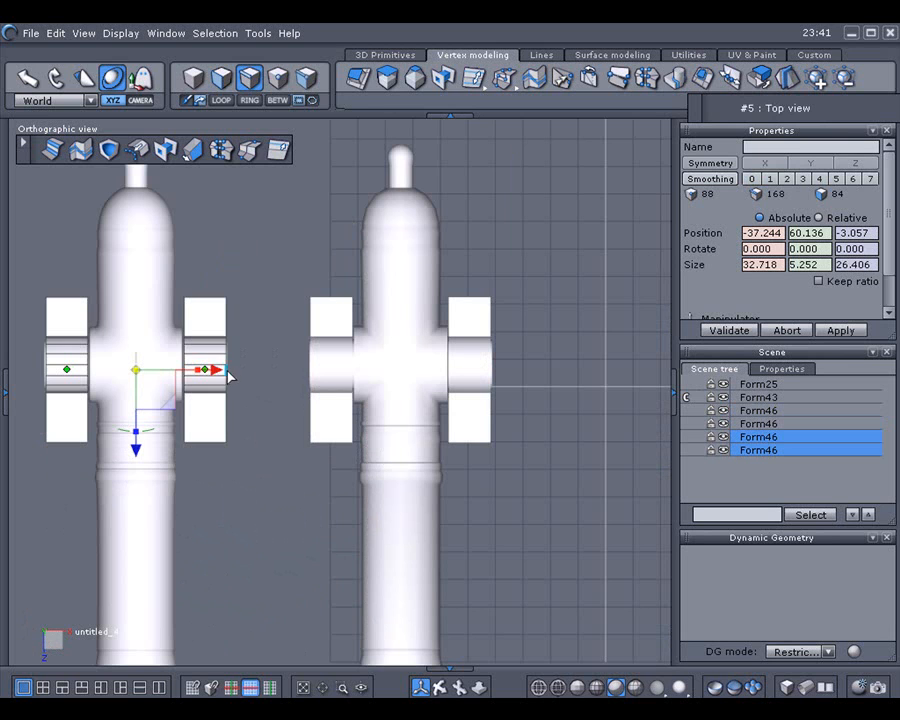
drag(223, 374, 221, 376)
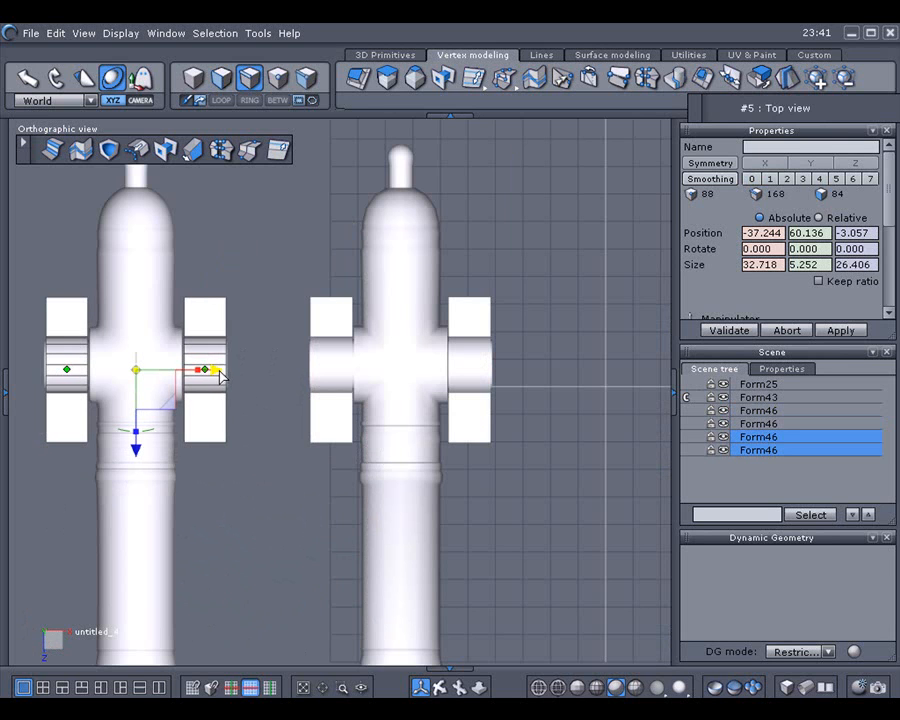
key(ctrl+z)
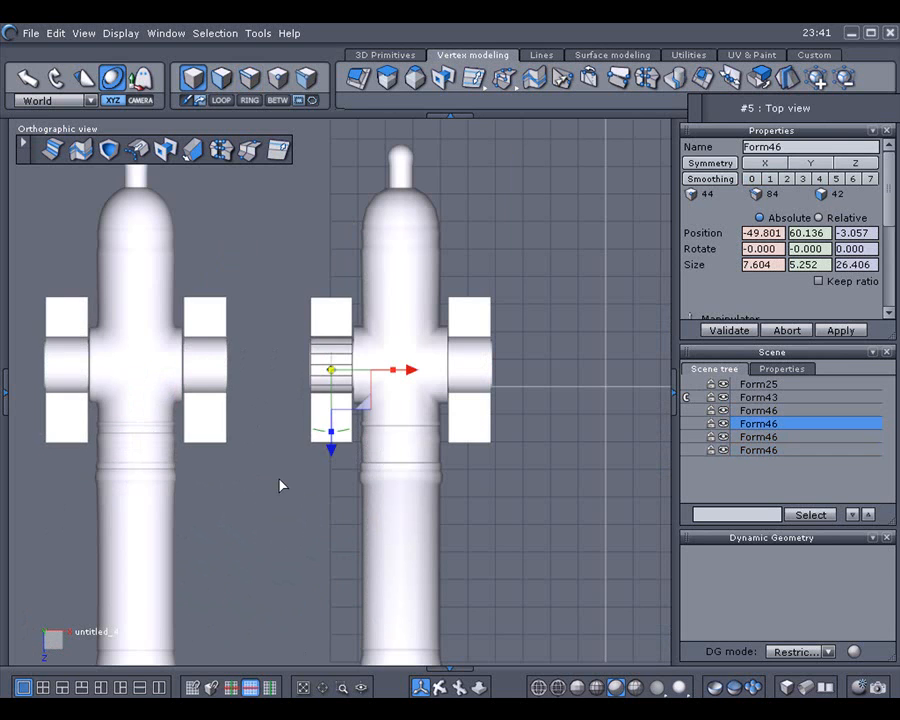
middle_drag(316, 563, 284, 419)
scroll(304, 479, up, 3)
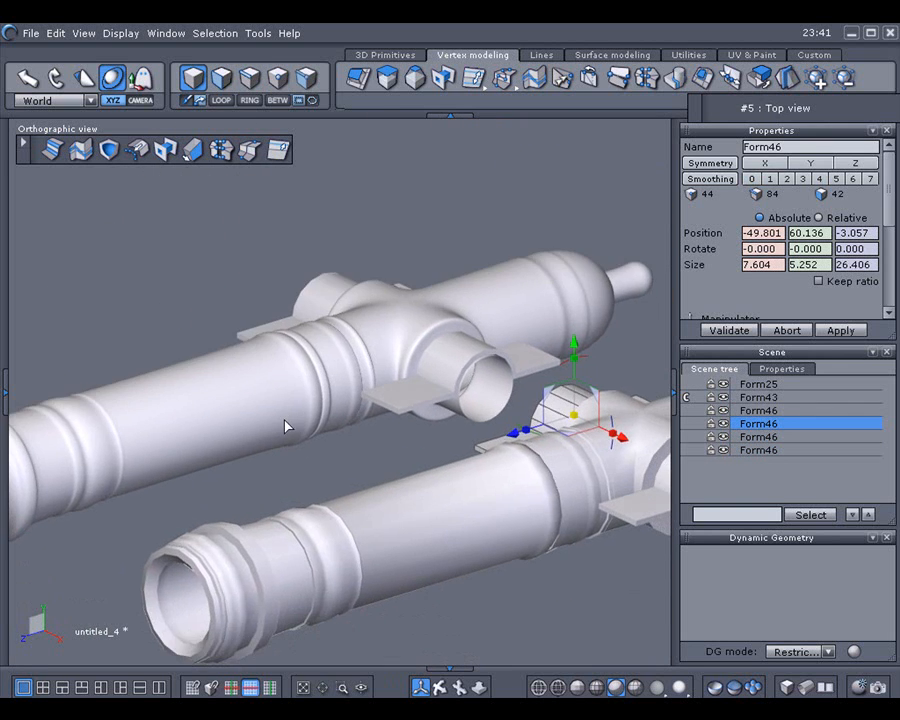
scroll(285, 426, down, 2)
middle_drag(317, 474, 293, 502)
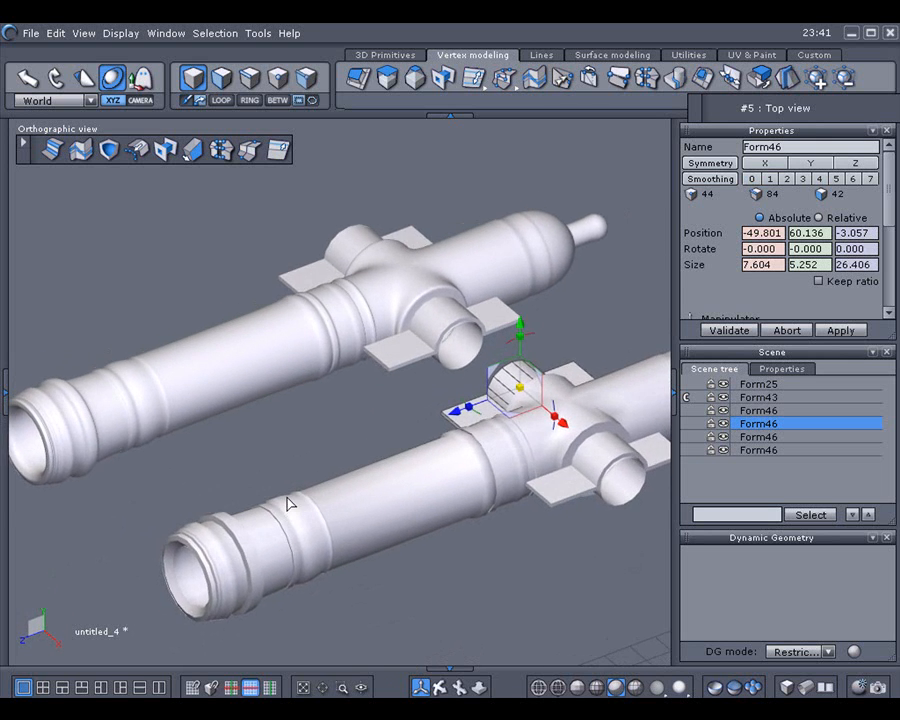
scroll(291, 496, down, 3)
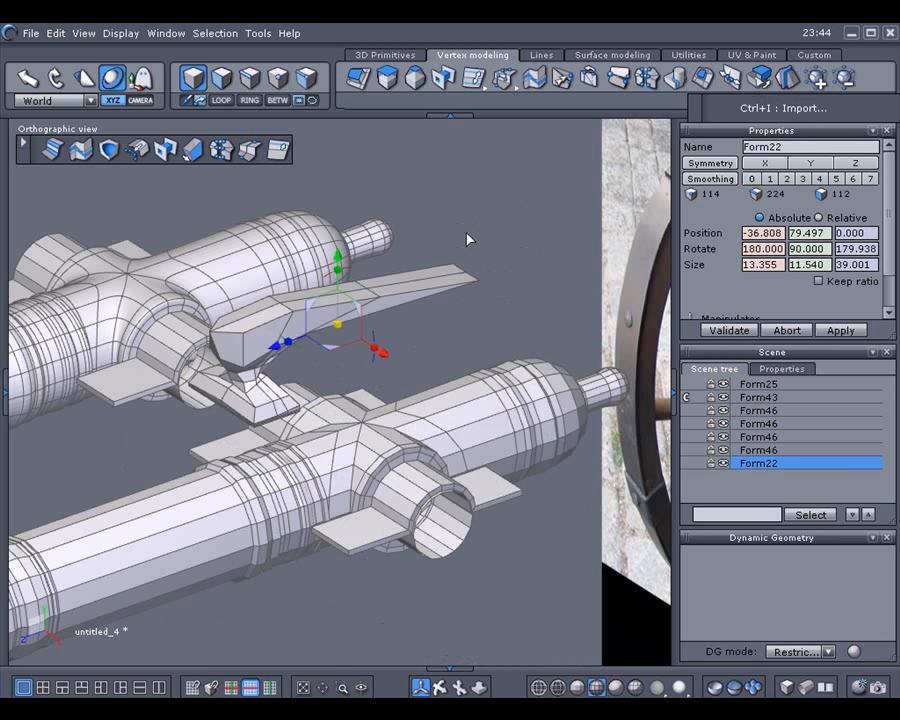
mouse_move(336, 254)
mouse_down()
mouse_move(336, 274)
mouse_move(336, 254)
mouse_up()
Extract the barrel's edge loop just ahead of the breech rings along its edges toward the trunnions, to about Z -17.4
click(441, 447)
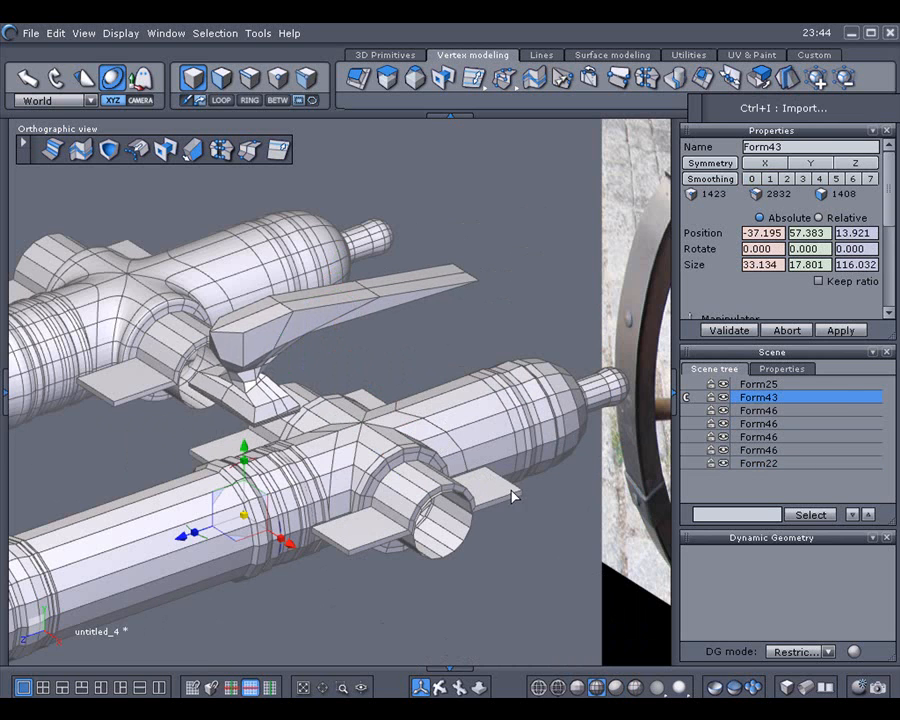
scroll(533, 521, up, 5)
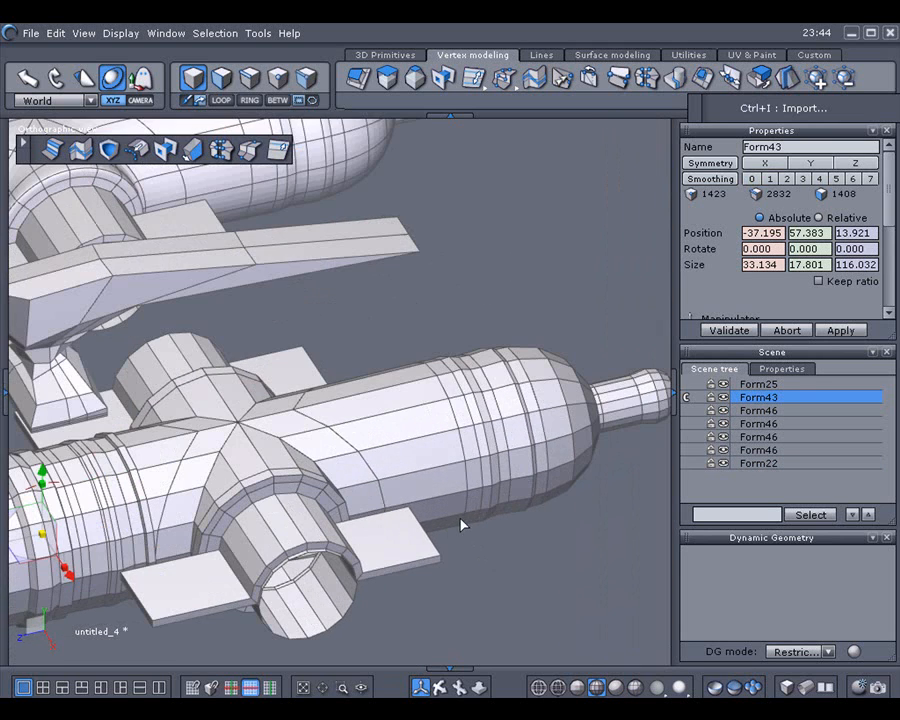
key(F3)
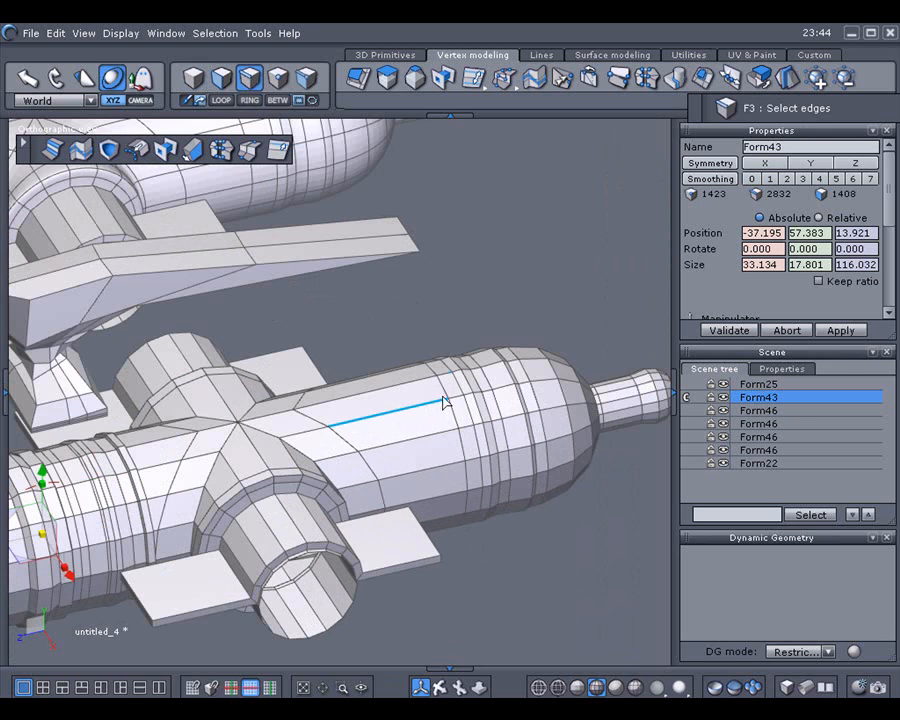
click(452, 413)
click(221, 100)
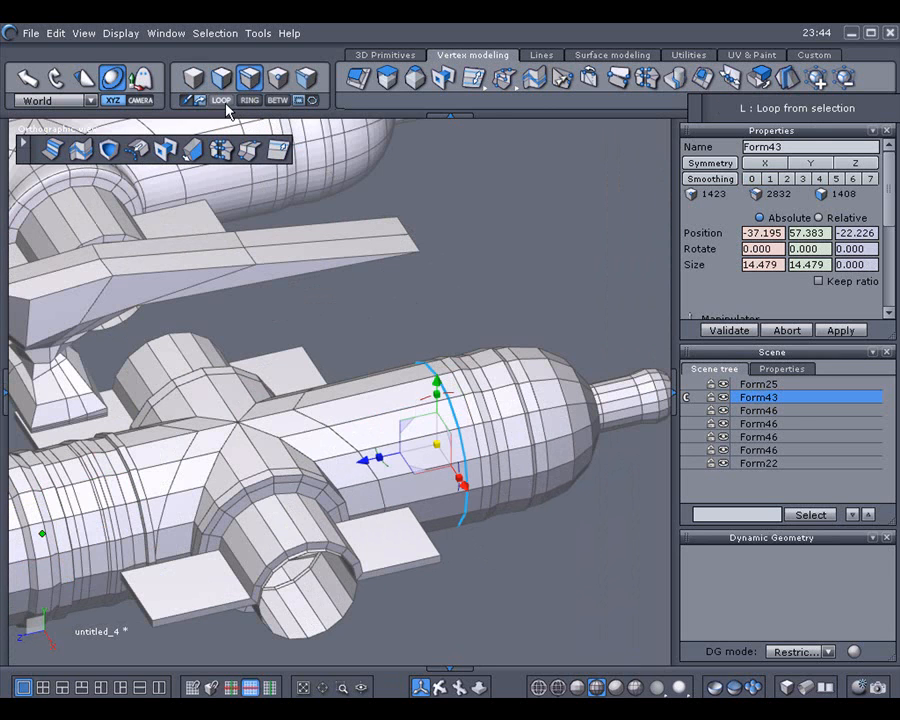
click(474, 78)
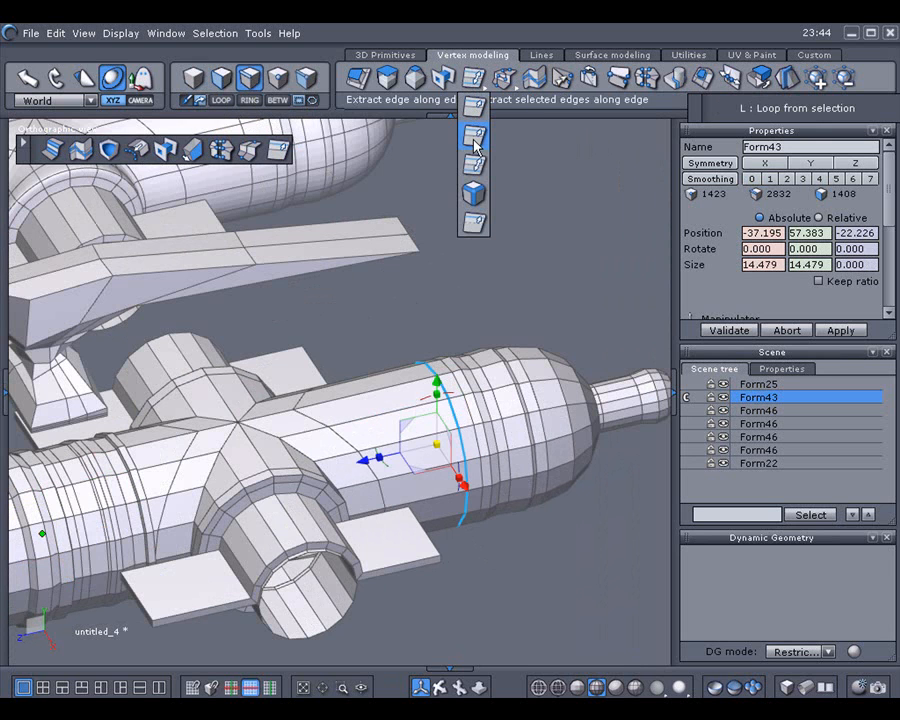
click(475, 138)
drag(447, 400, 393, 403)
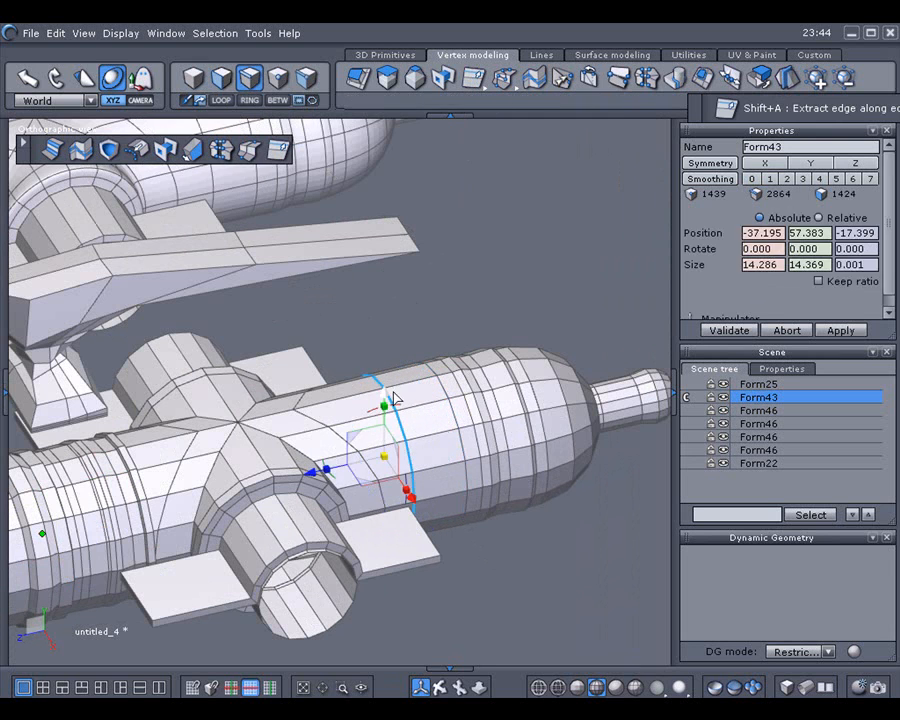
Extract edge loops around the selected barrel loop, one on each side at about Z -16.6 and -18.2
drag(474, 77, 474, 190)
drag(393, 408, 385, 408)
scroll(450, 404, up, 2)
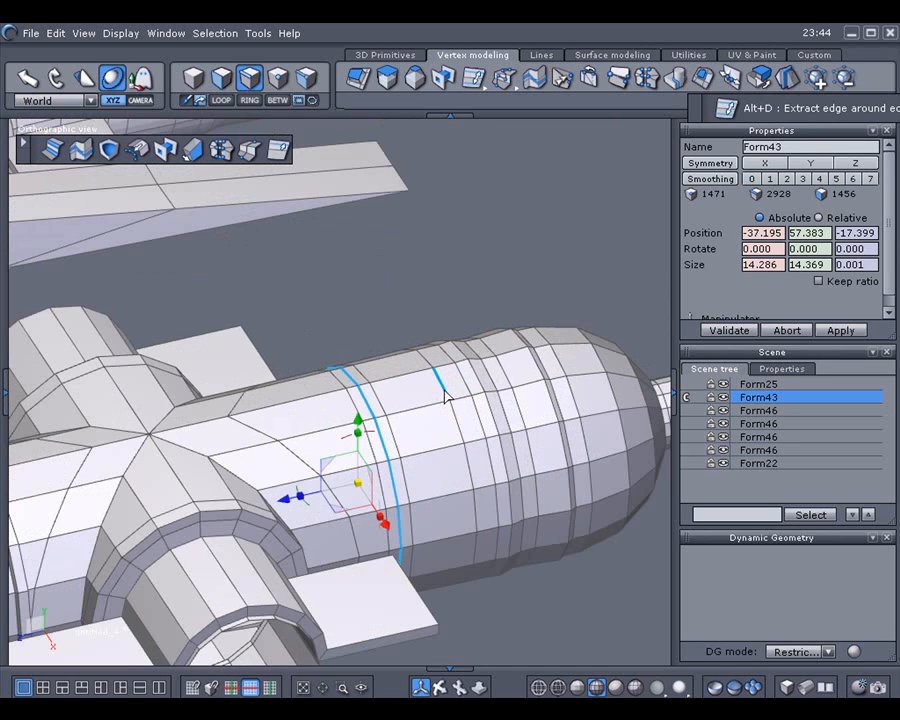
scroll(382, 311, down, 4)
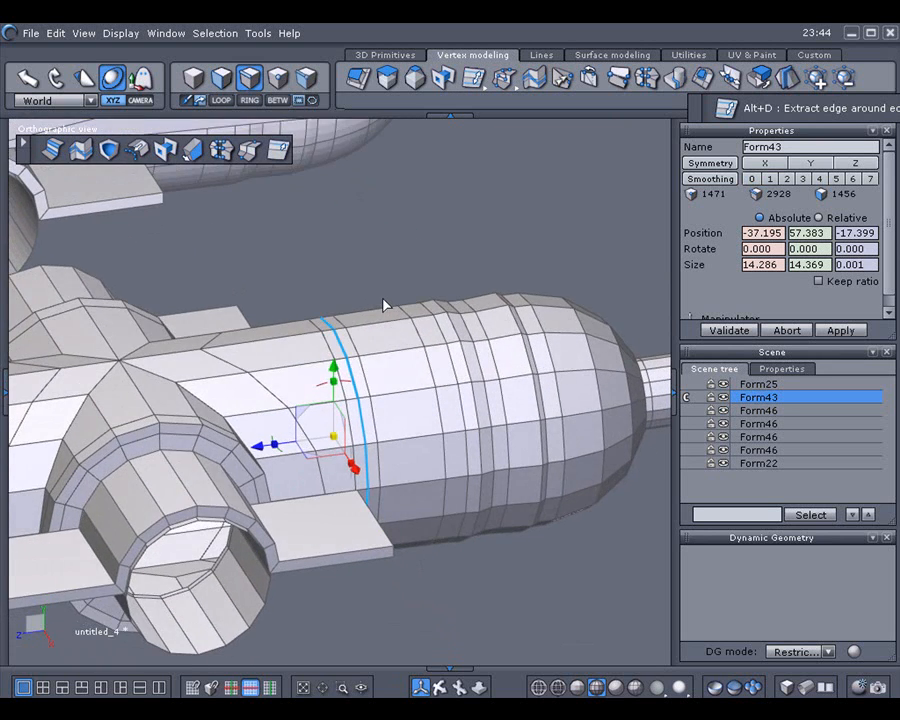
Move the imported handle part over the unsmoothed barrel ahead of the breech rings, to about Y 69.6, Z -32.5
middle_drag(381, 296, 416, 381)
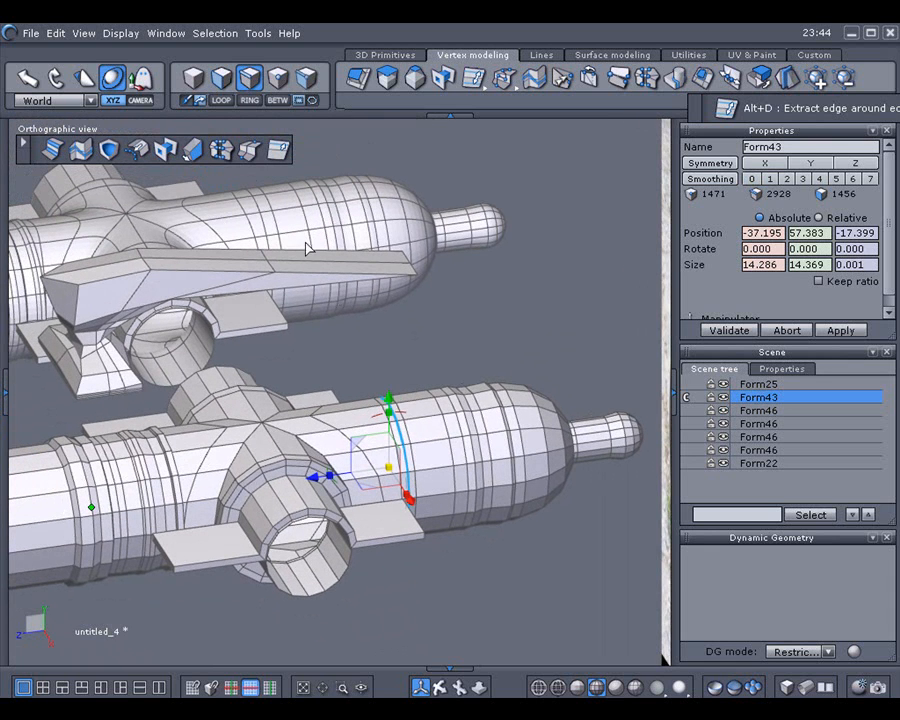
click(169, 281)
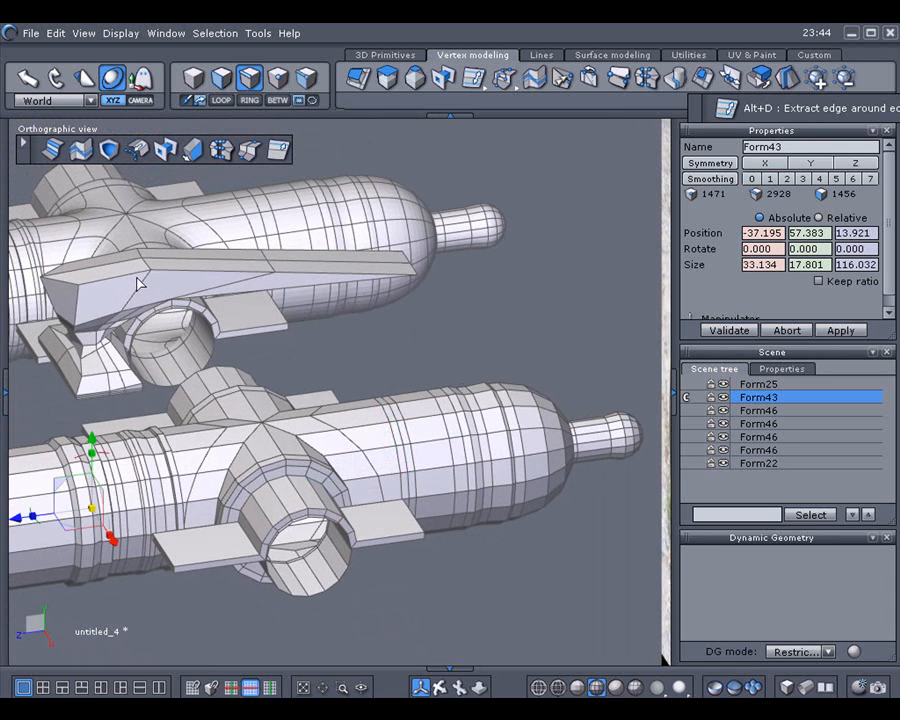
click(757, 463)
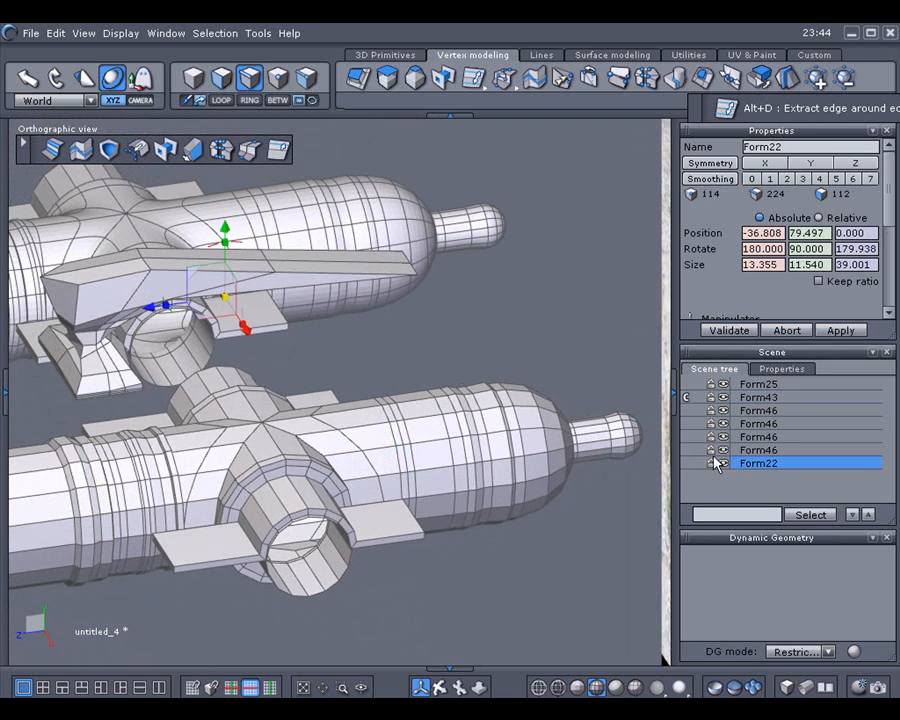
drag(148, 311, 500, 275)
drag(537, 186, 540, 274)
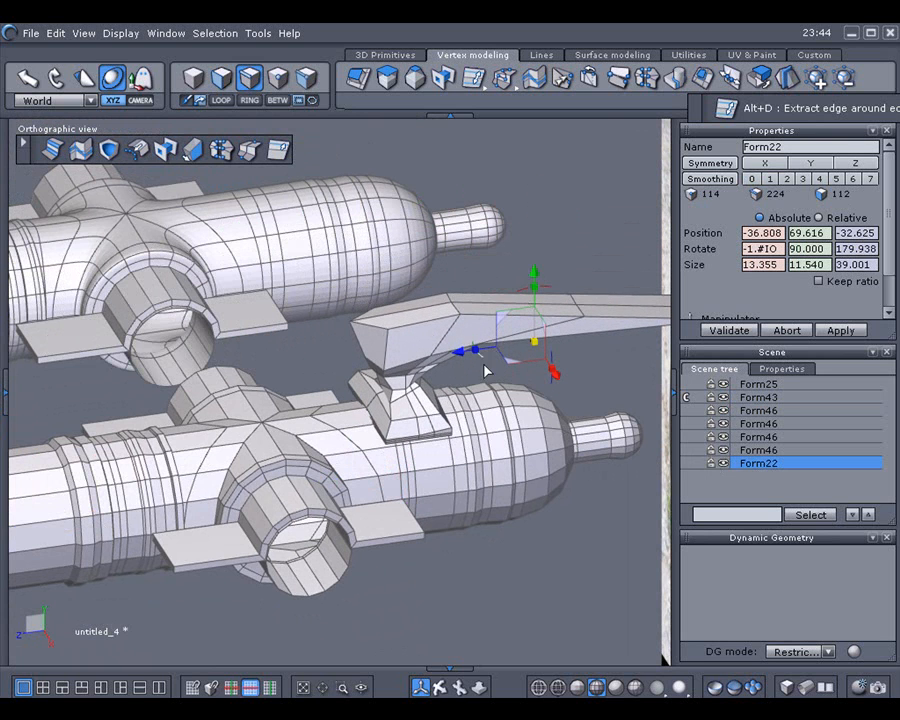
drag(470, 350, 460, 353)
Slide the loop nearest the trunnions along its edges to the front edge of the part's base, about Z -14.8
middle_drag(478, 418, 415, 375)
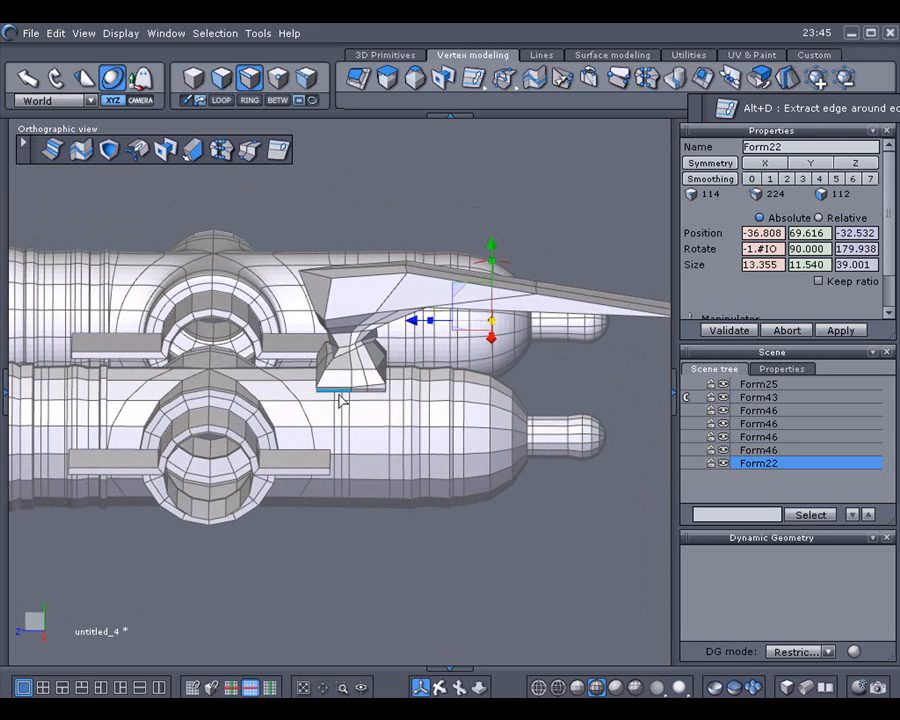
scroll(342, 398, up, 2)
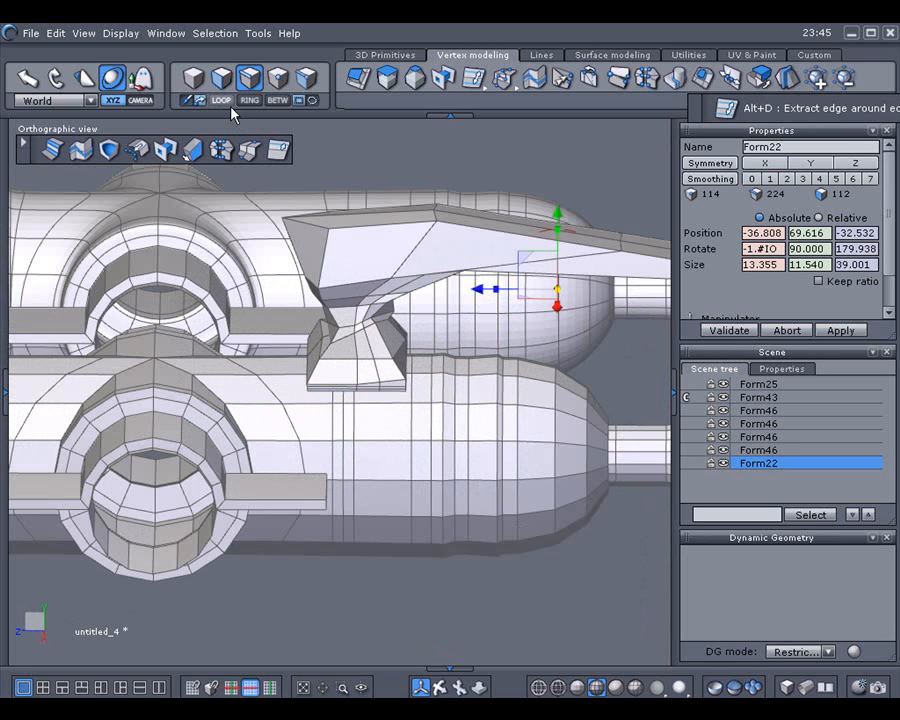
click(335, 422)
click(335, 422)
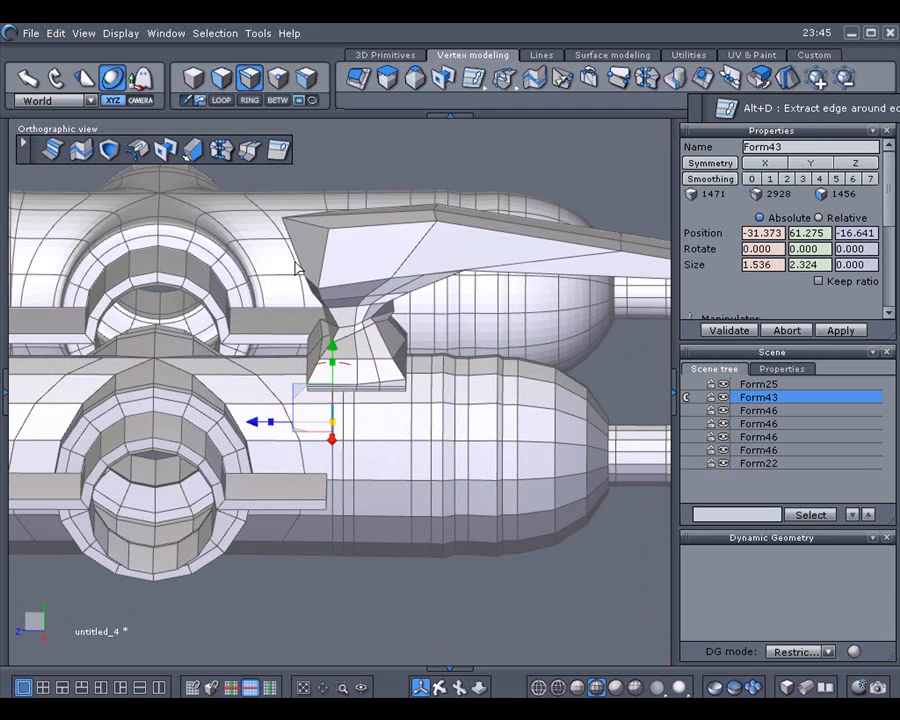
click(221, 101)
drag(470, 78, 474, 221)
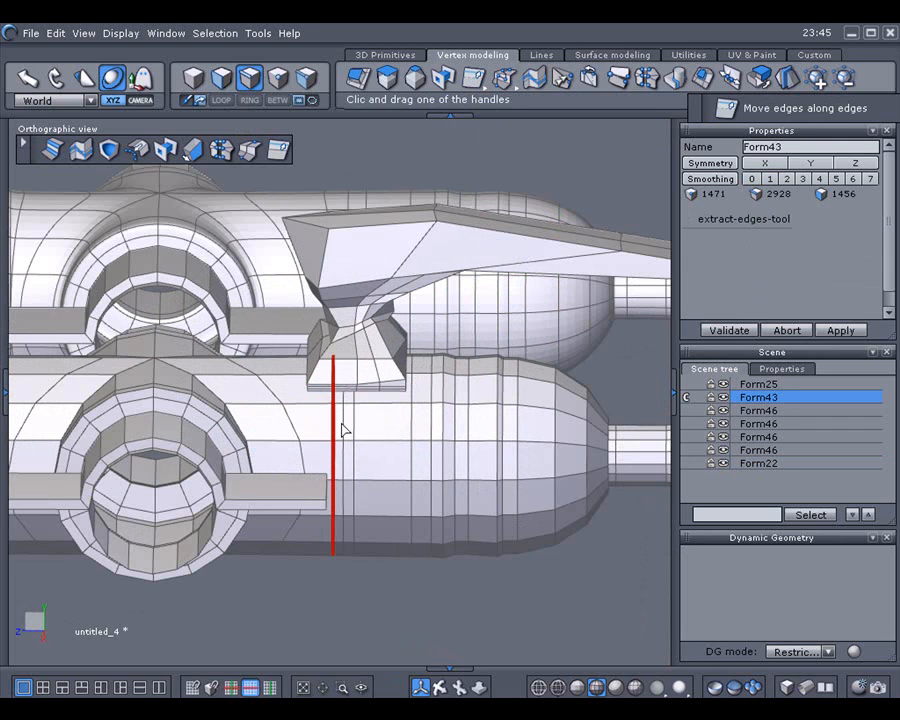
drag(336, 432, 307, 432)
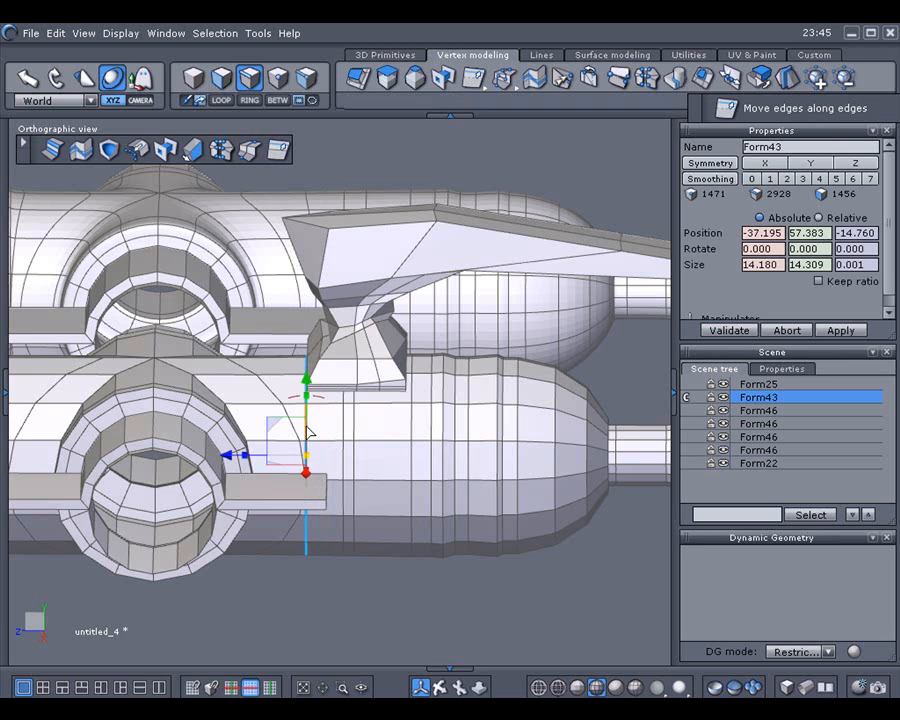
Slide the loop nearest the breech along its edges to the rear edge of the part's base, about Z -21.8
click(357, 432)
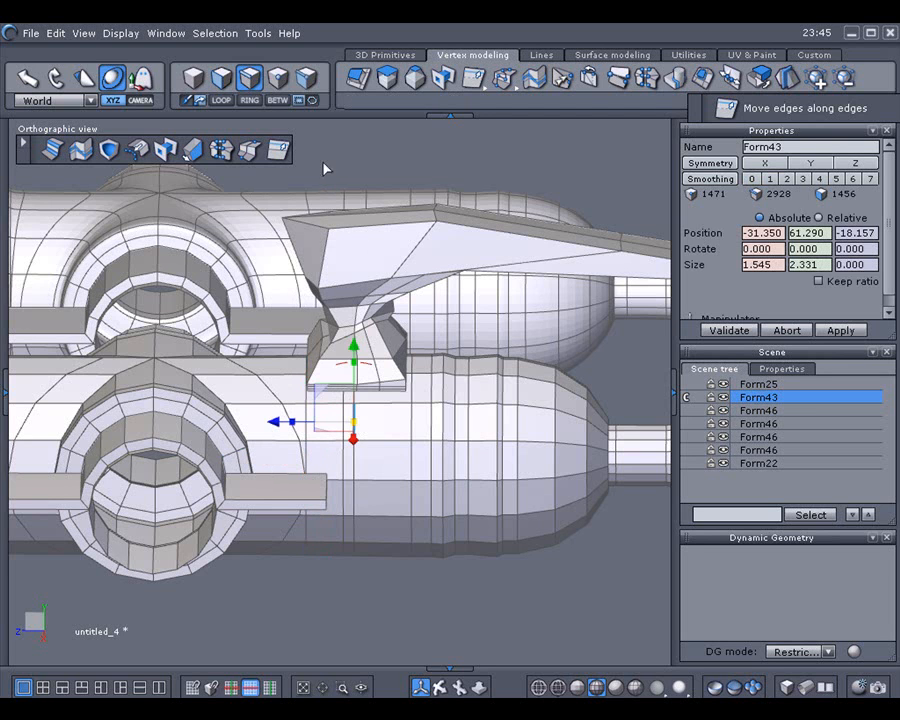
click(221, 100)
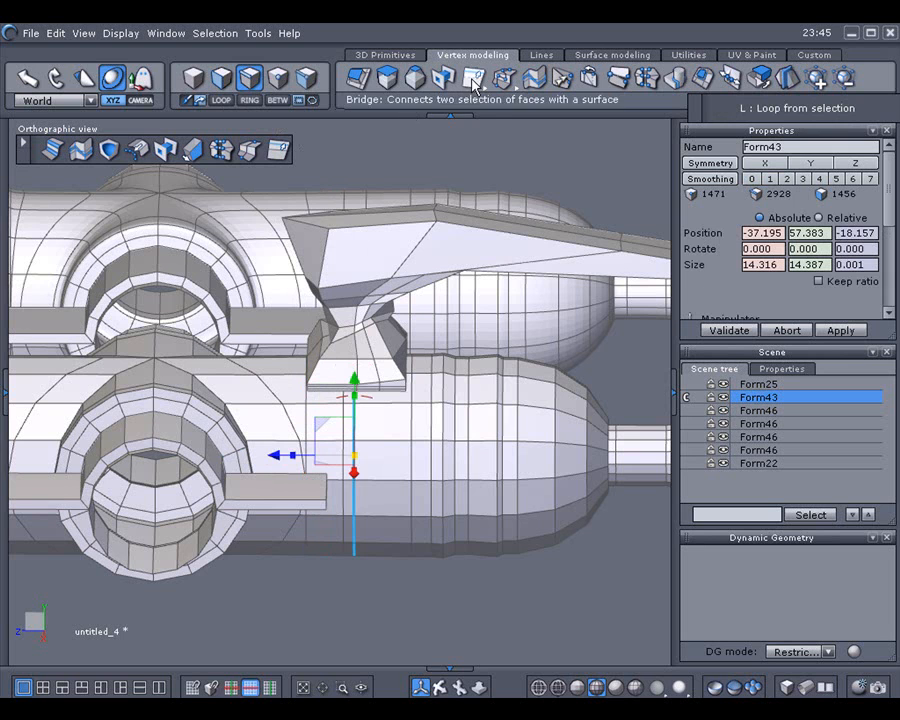
mouse_move(473, 77)
click(472, 226)
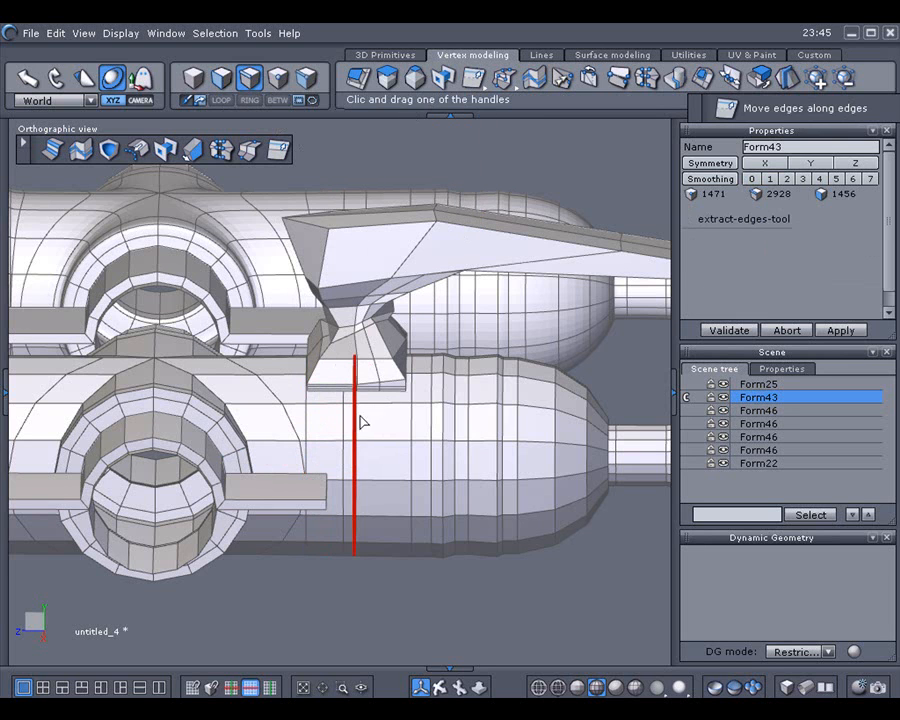
drag(358, 422, 408, 420)
click(408, 420)
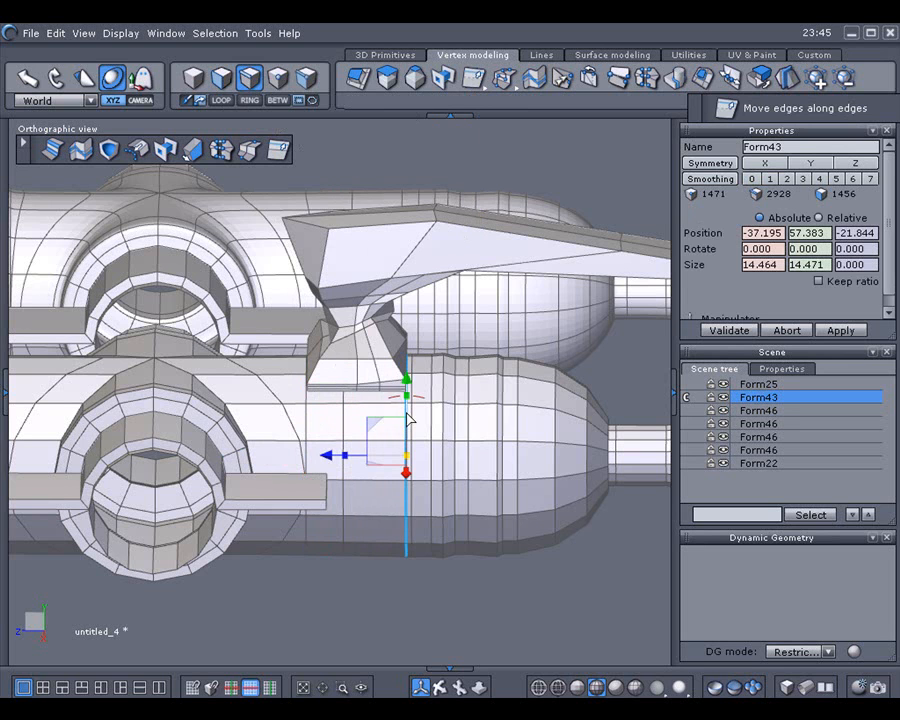
Dissolve the middle edge loop of the barrel beneath the imported part's base
click(345, 420)
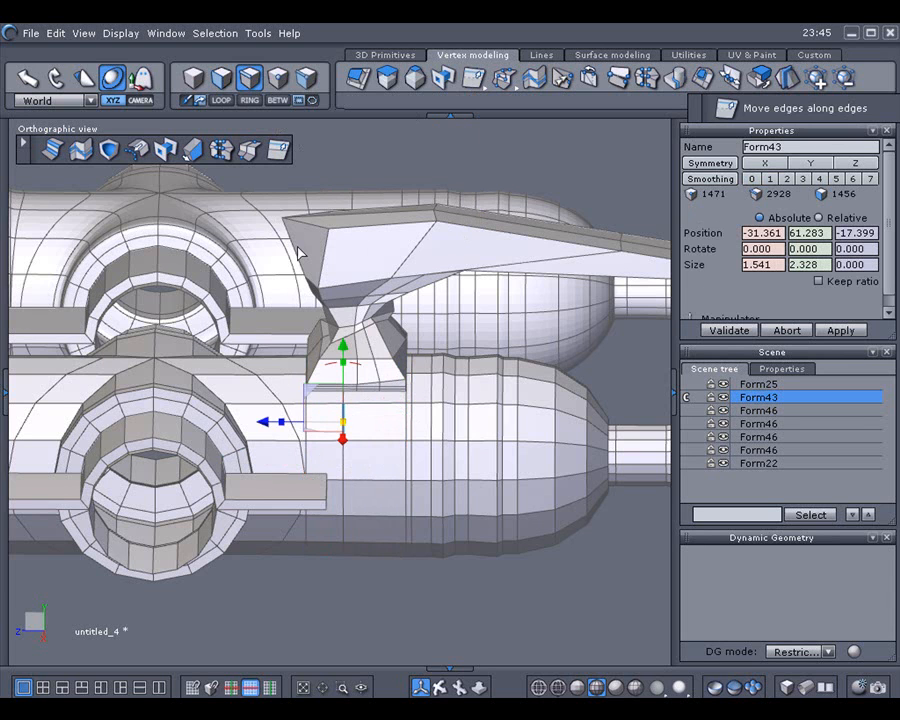
click(221, 101)
key(BackSpace)
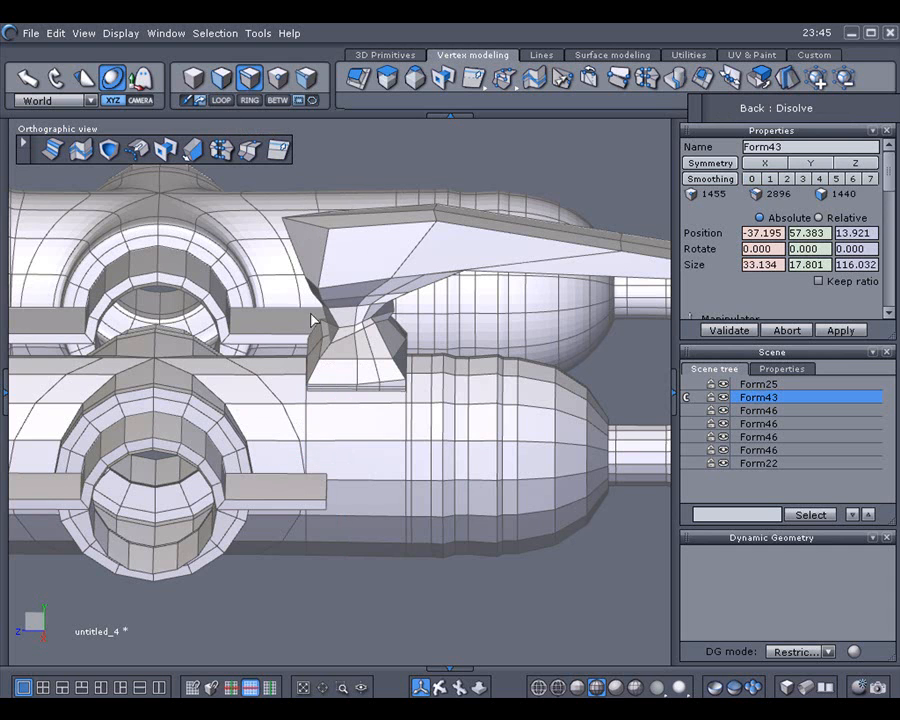
scroll(356, 408, up, 1)
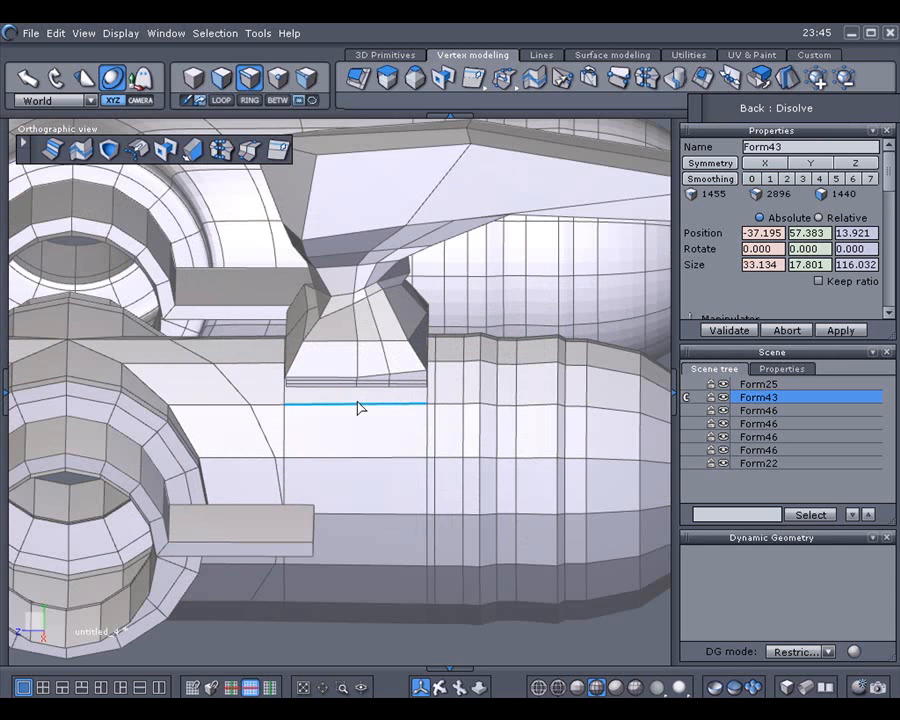
scroll(345, 395, down, 3)
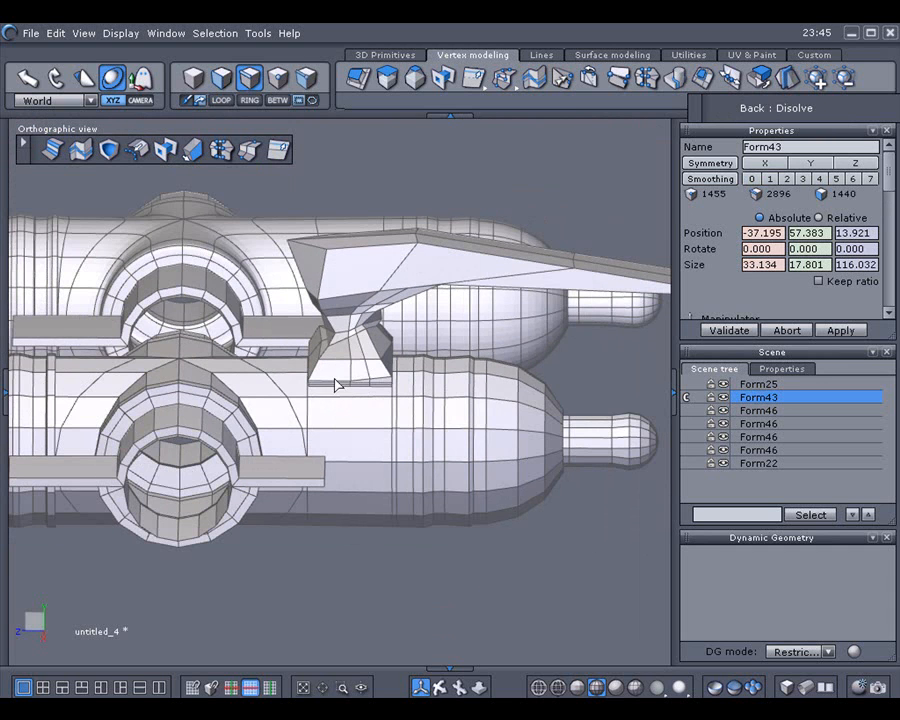
Raise the imported part clear of the barrel to about Y 72.2
right_drag(137, 181, 420, 275)
middle_drag(353, 276, 260, 270)
key(F1)
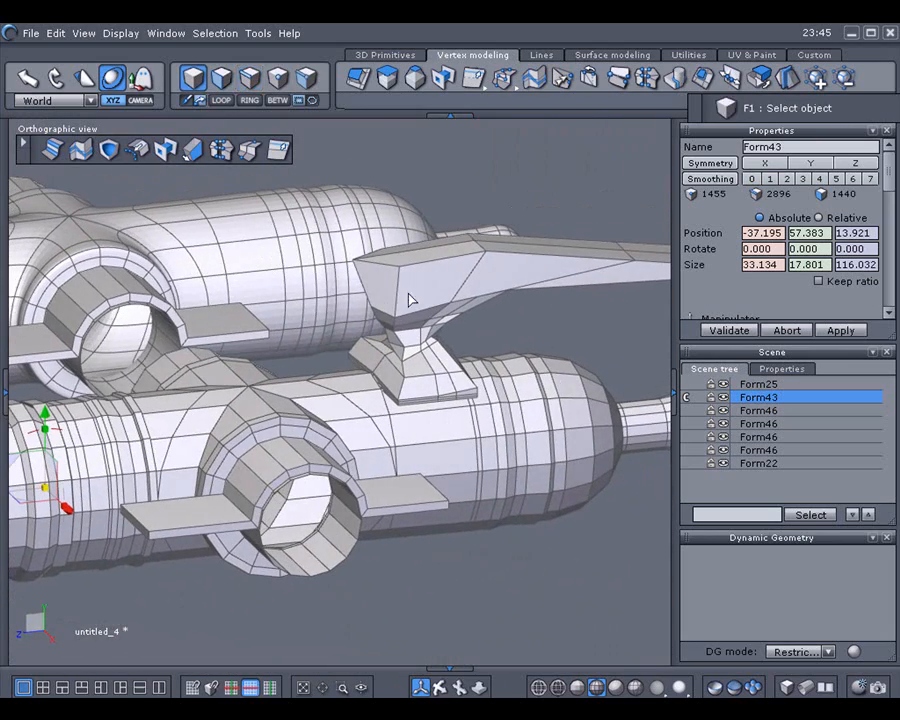
click(506, 274)
drag(576, 233, 573, 202)
scroll(572, 200, down, 2)
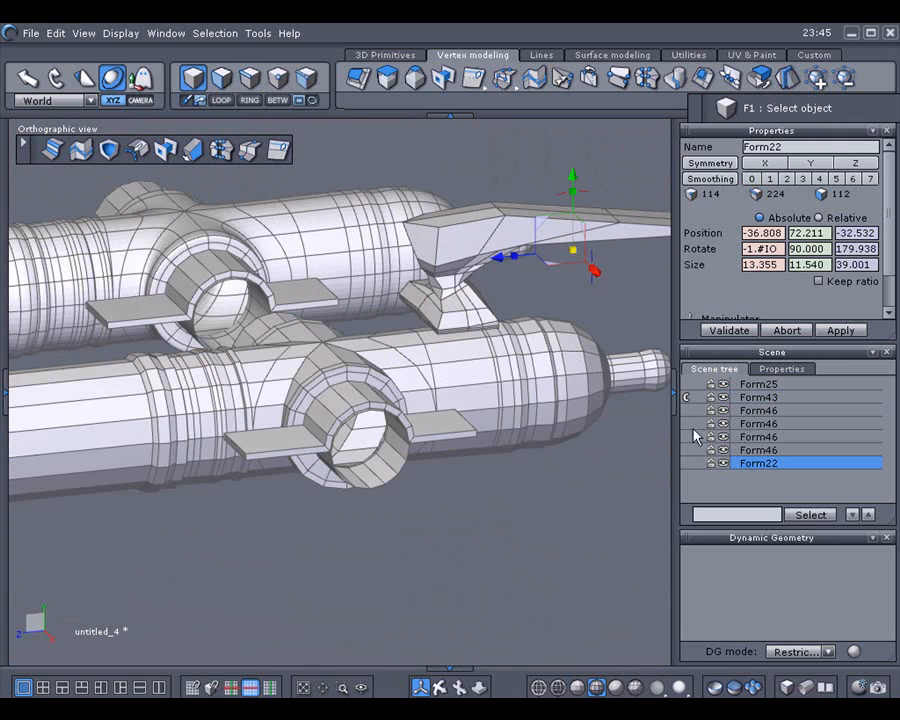
Select the barrel together with the imported part and switch to selecting faces
shift+click(472, 386)
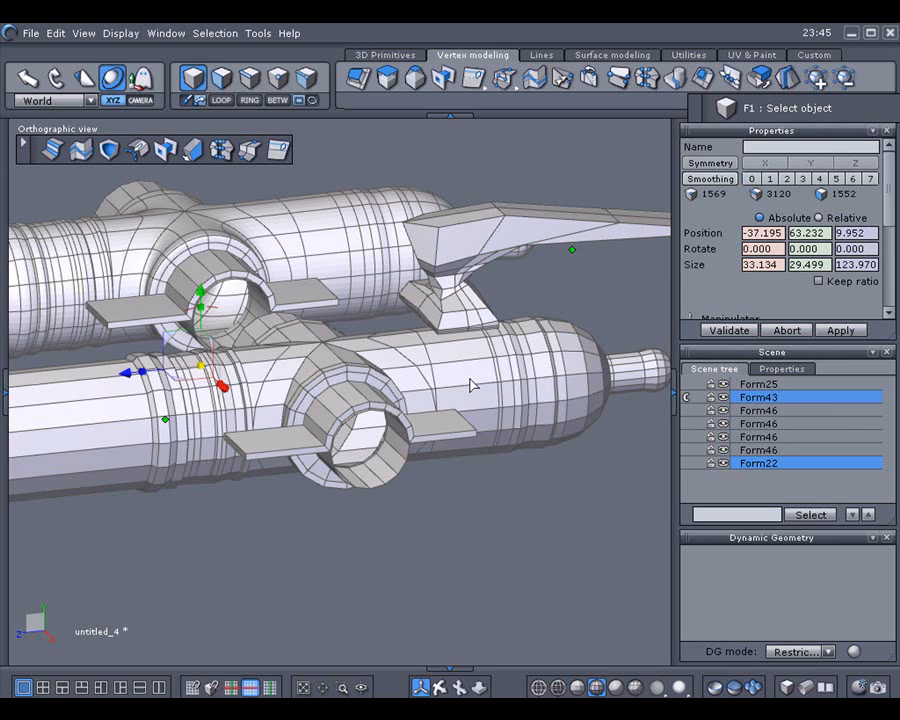
click(221, 79)
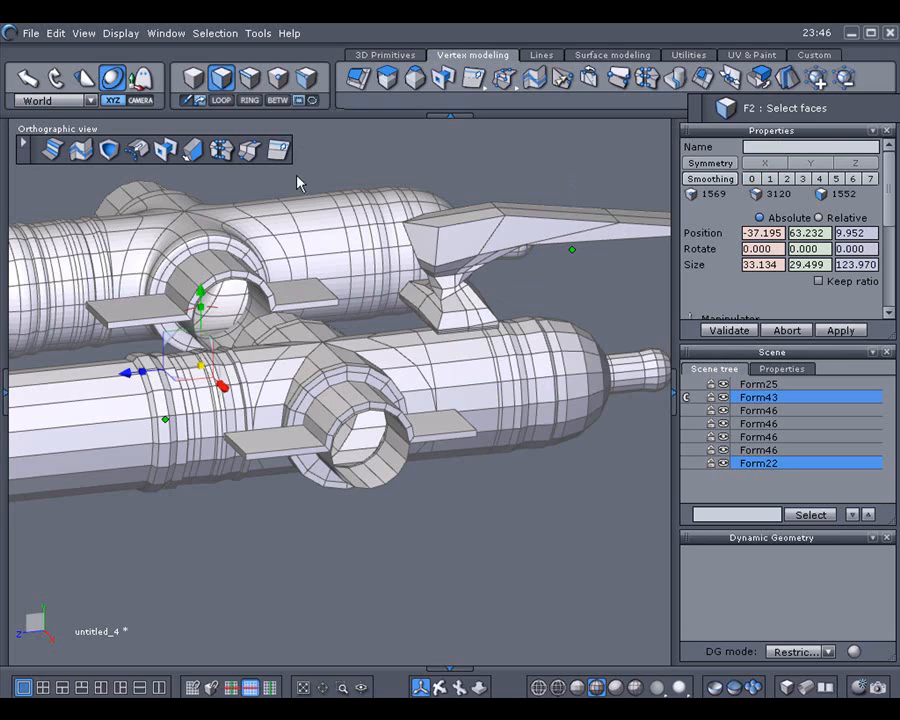
middle_drag(573, 303, 400, 230)
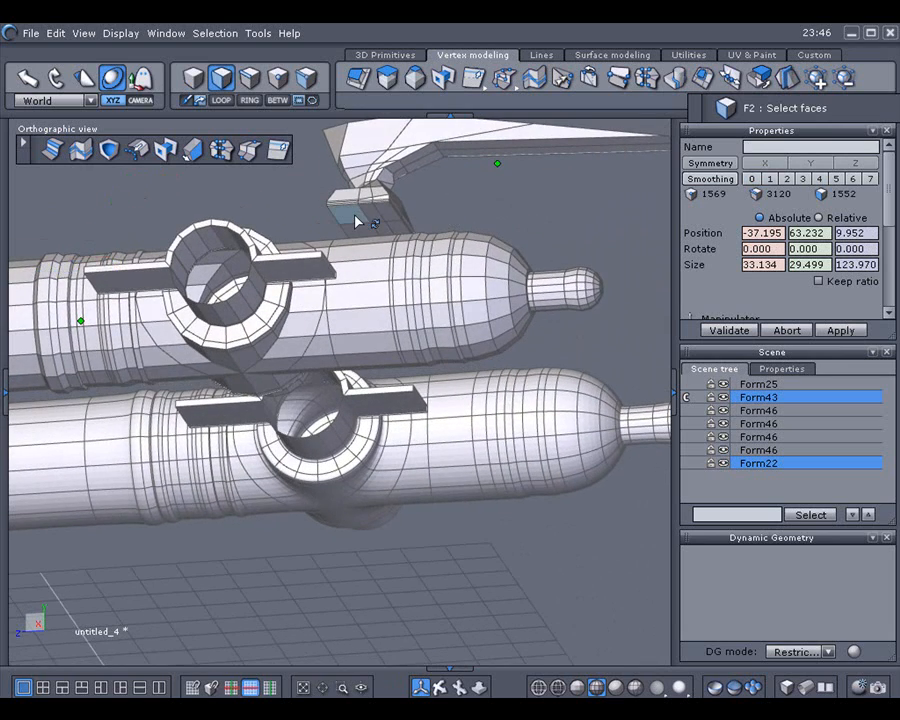
Try to bridge the faces under the part's base to the upper barrel faces beneath it, then undo the bridge
click(355, 220)
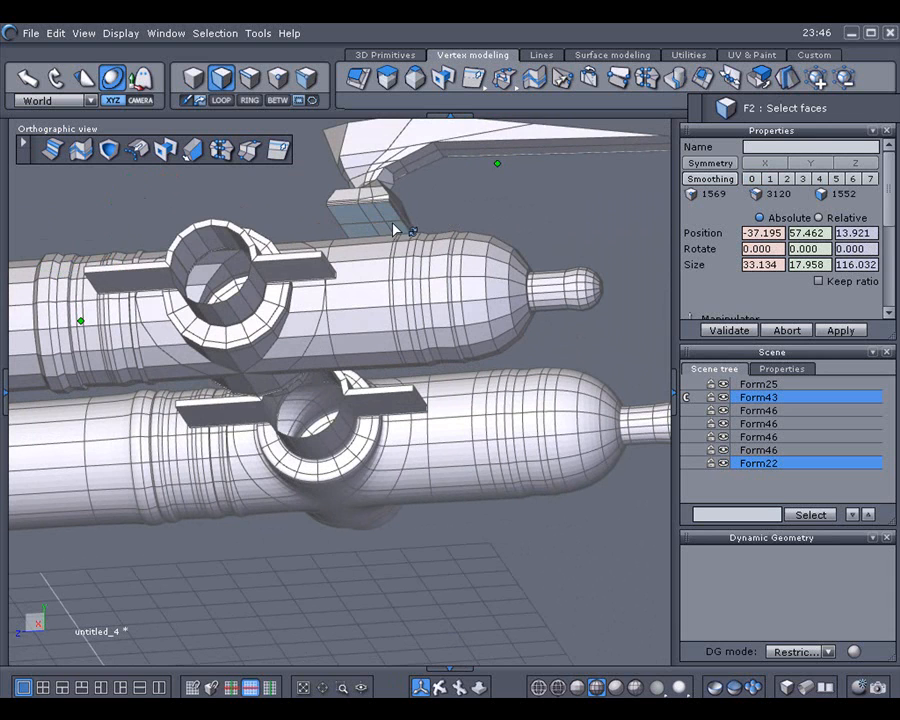
click(393, 229)
middle_drag(476, 186, 658, 353)
middle_drag(385, 300, 557, 289)
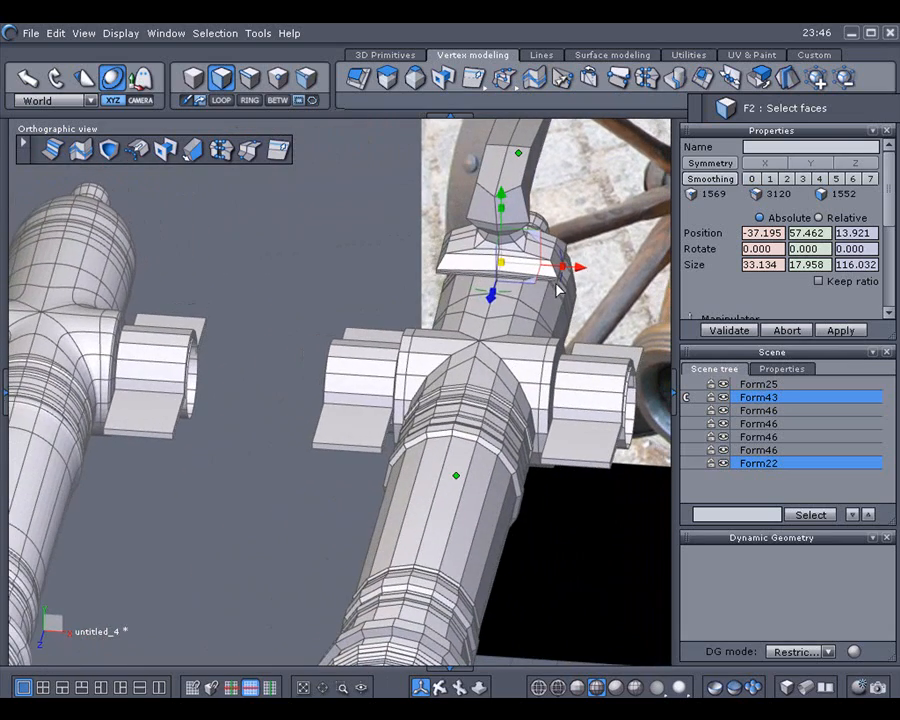
click(484, 291)
mouse_move(485, 288)
mouse_down()
mouse_move(504, 290)
mouse_move(474, 287)
mouse_up()
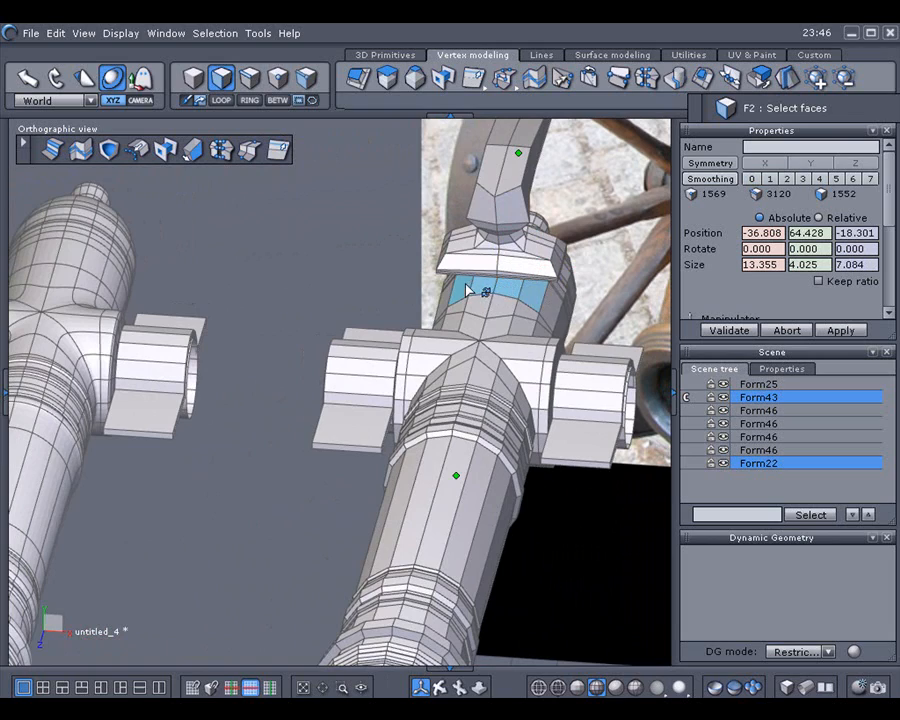
middle_drag(400, 251, 188, 187)
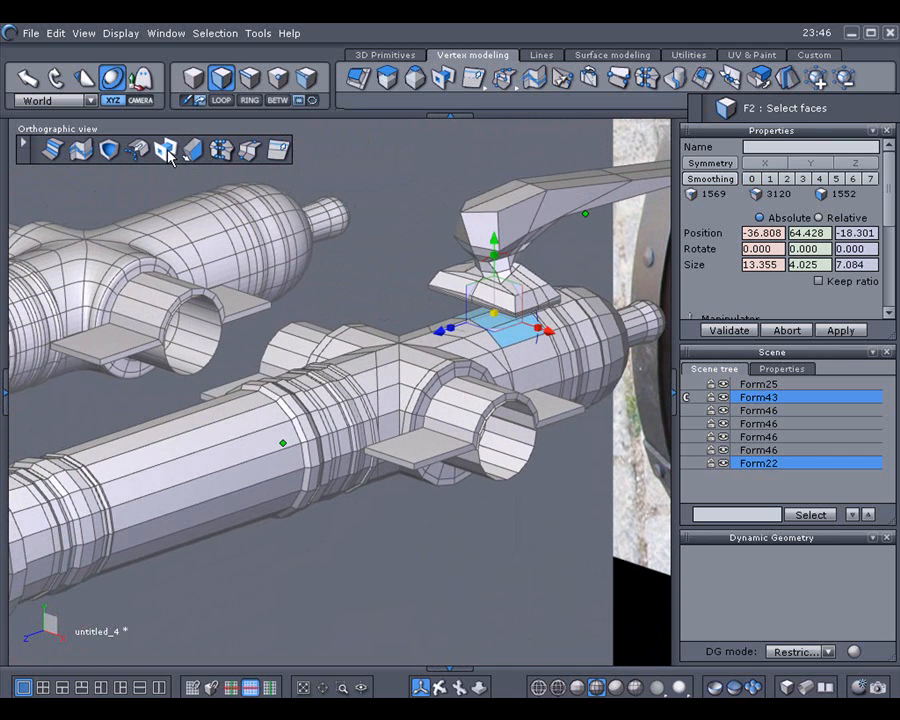
click(167, 150)
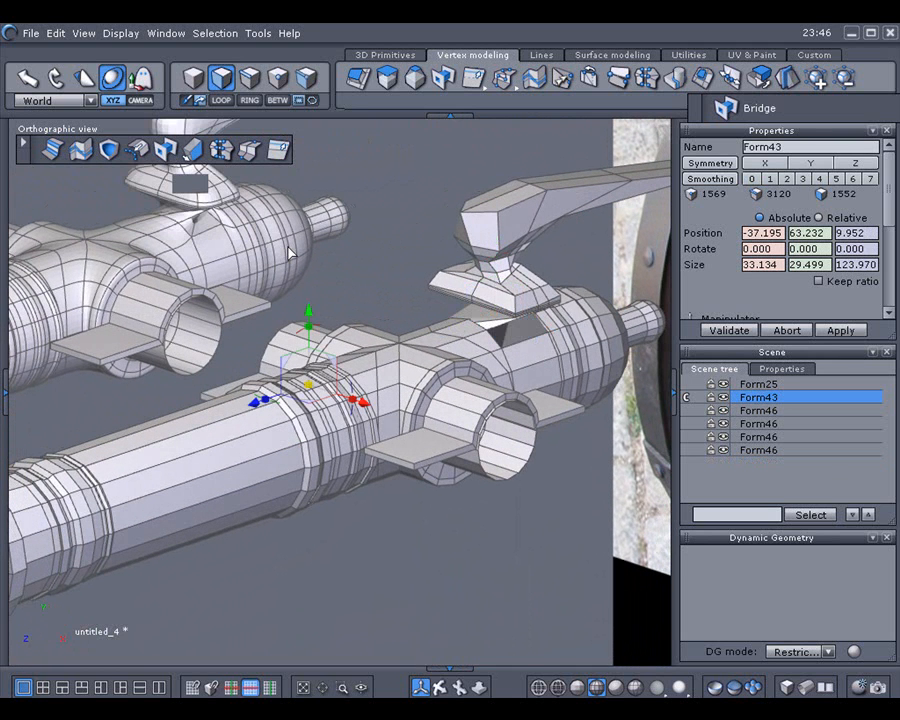
key(ctrl+z)
Try the bridge again with the adjoining barrel side faces added on both sides, then undo it
middle_drag(342, 270, 285, 165)
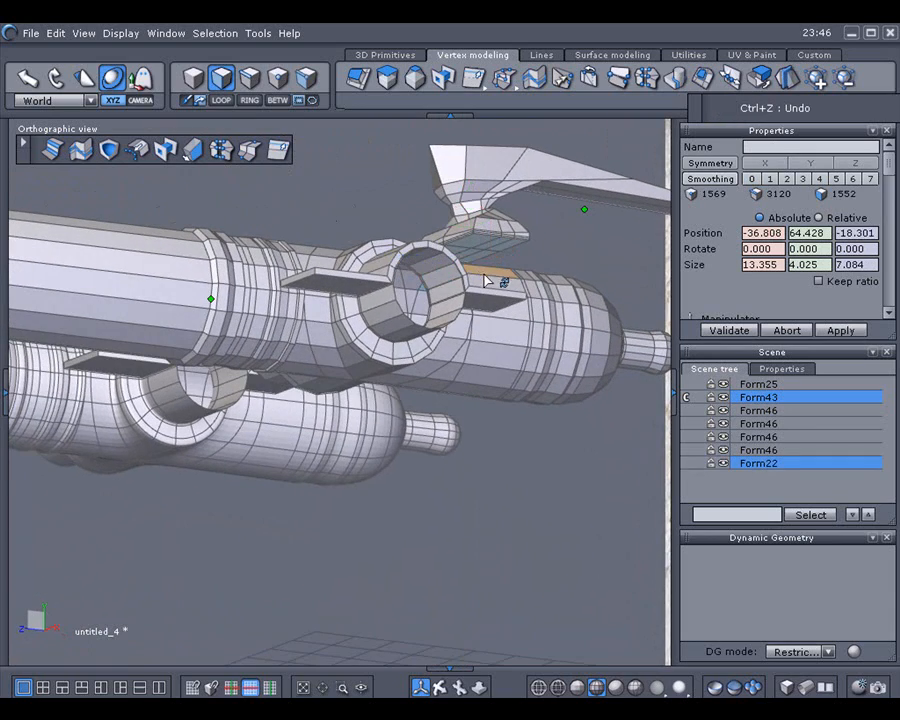
shift+click(489, 281)
key(5)
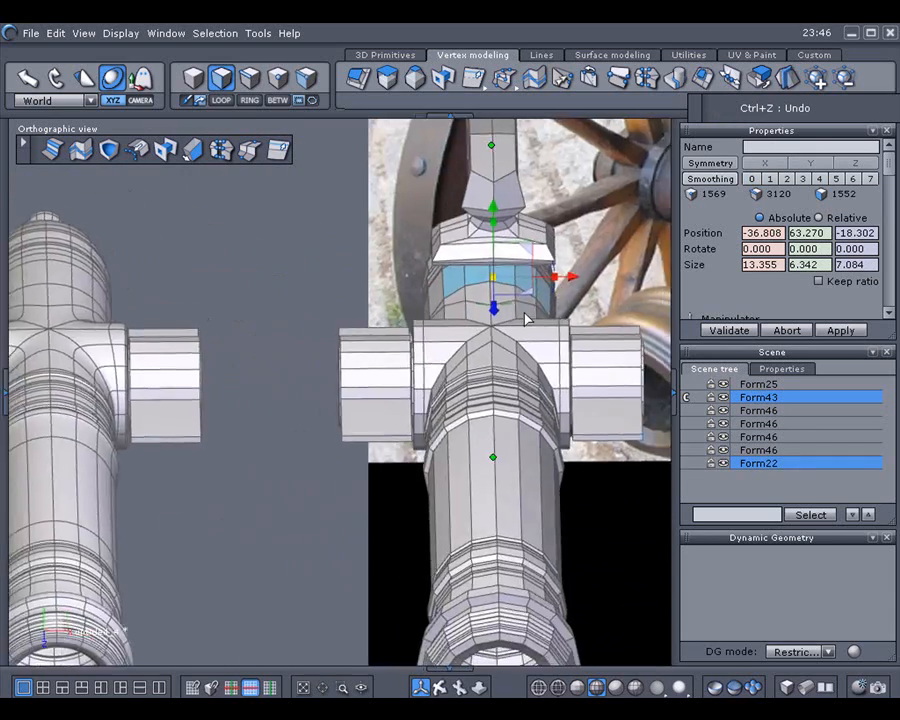
shift+click(437, 279)
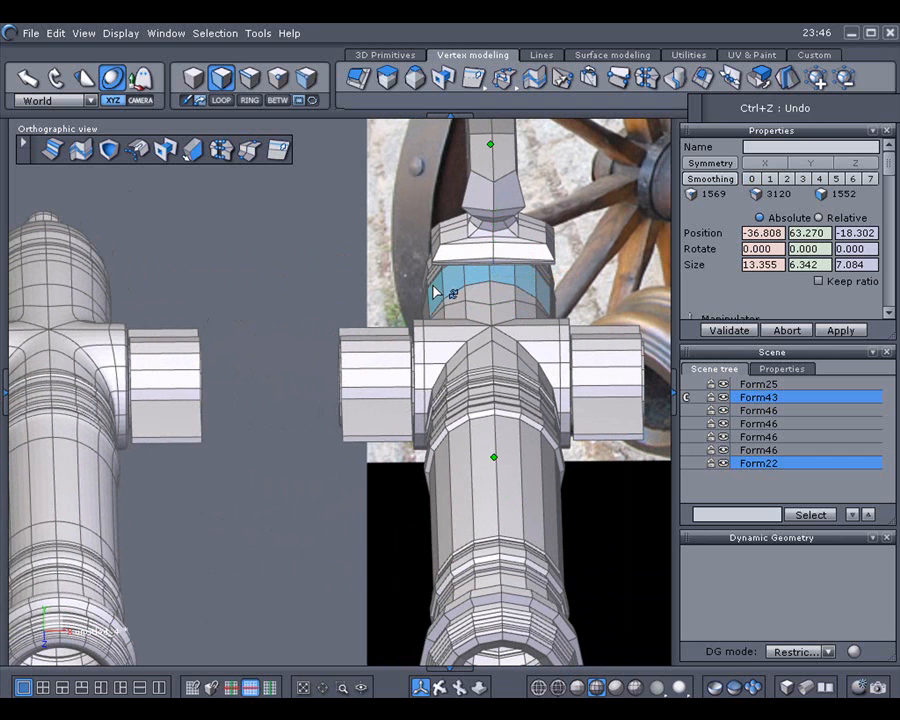
click(170, 152)
alt+drag(280, 204, 400, 213)
key(ctrl+z)
Bridge a face under one side of the handle's base to the upper barrel side face directly below it
alt+drag(212, 141, 170, 138)
scroll(318, 166, up, 2)
alt+middle_drag(318, 166, 210, 178)
scroll(247, 175, up, 2)
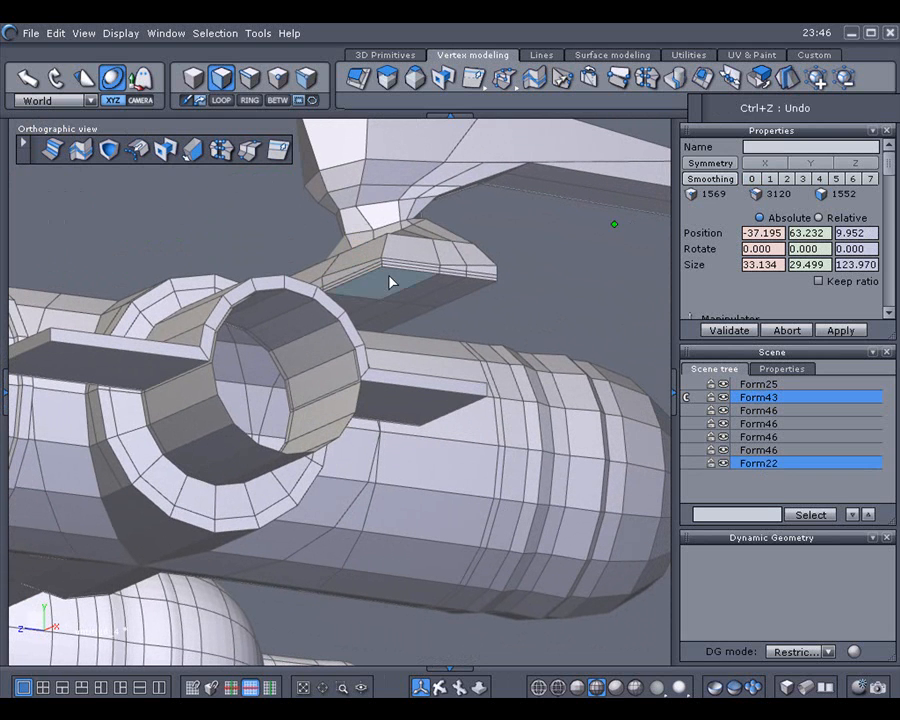
click(393, 282)
alt+drag(556, 283, 565, 316)
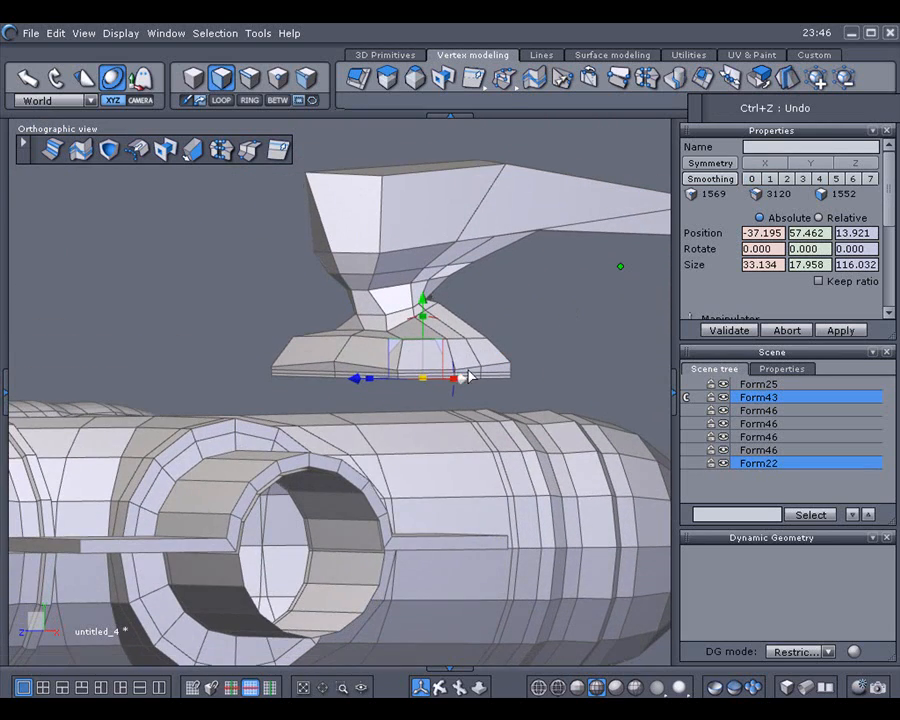
click(417, 432)
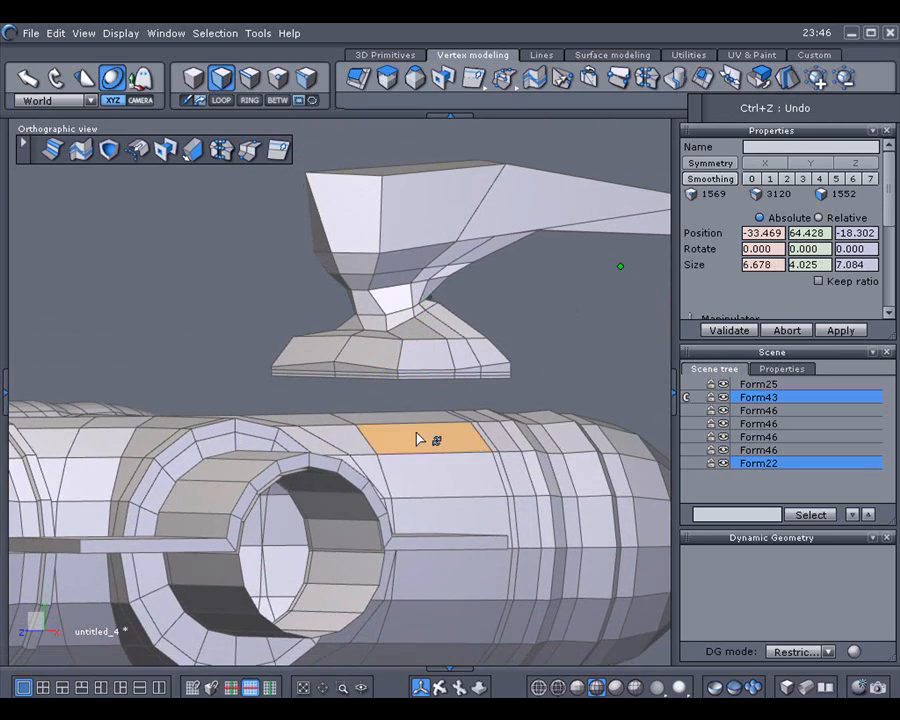
click(165, 150)
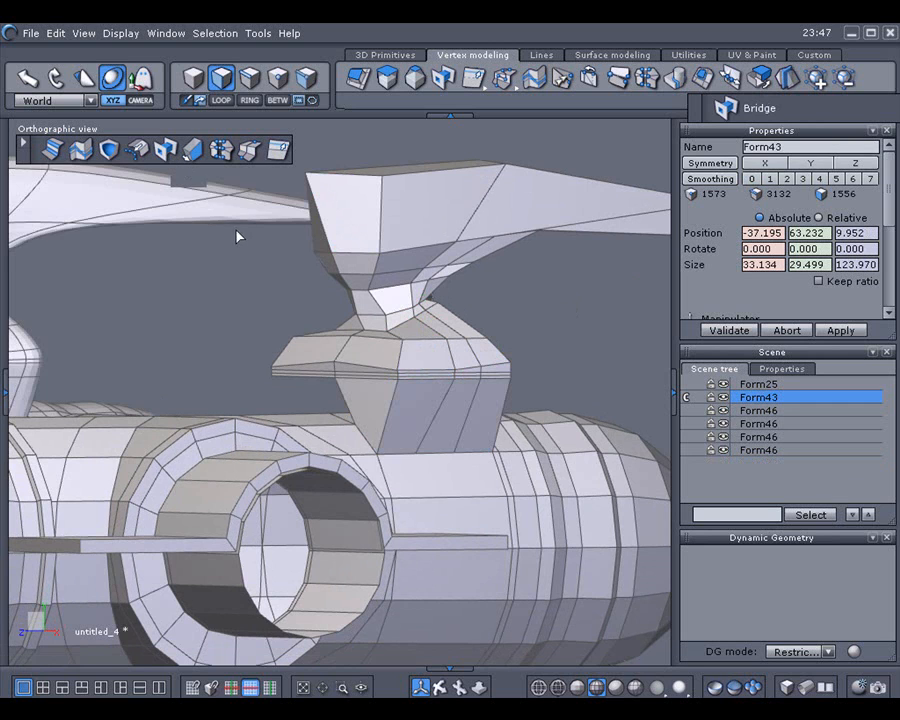
Bridge the opposite side of the handle's base to the matching upper barrel face, forming the second support leg
scroll(241, 239, down, 4)
alt+drag(195, 237, 517, 243)
scroll(359, 240, up, 2)
alt+middle_drag(357, 234, 220, 120)
alt+drag(235, 186, 622, 215)
scroll(219, 184, up, 2)
scroll(477, 304, up, 2)
alt+drag(477, 297, 331, 211)
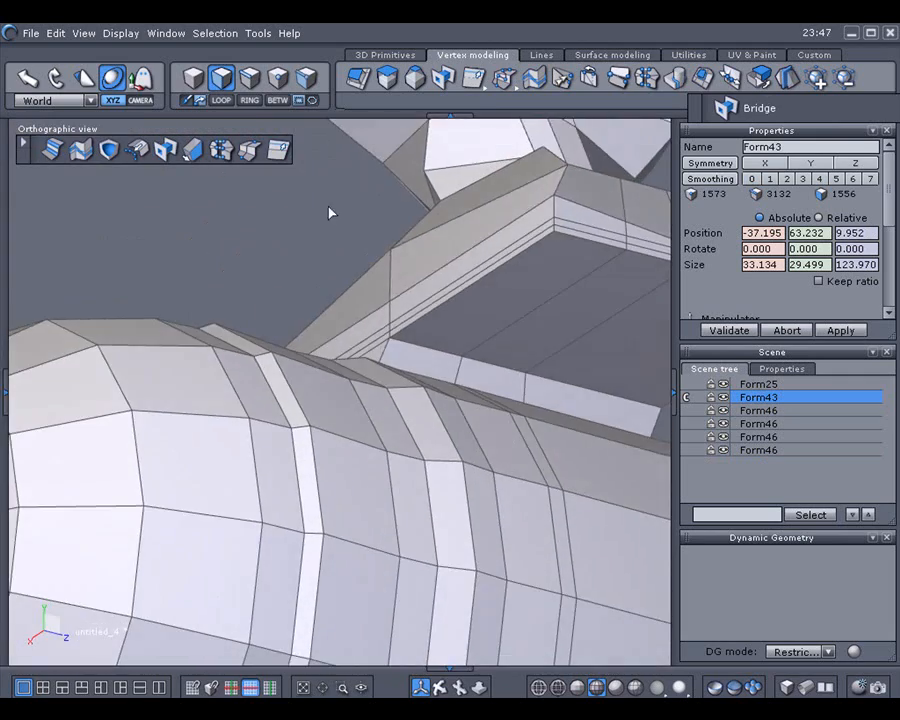
click(521, 275)
shift+click(583, 303)
shift+click(623, 323)
alt+drag(350, 231, 532, 299)
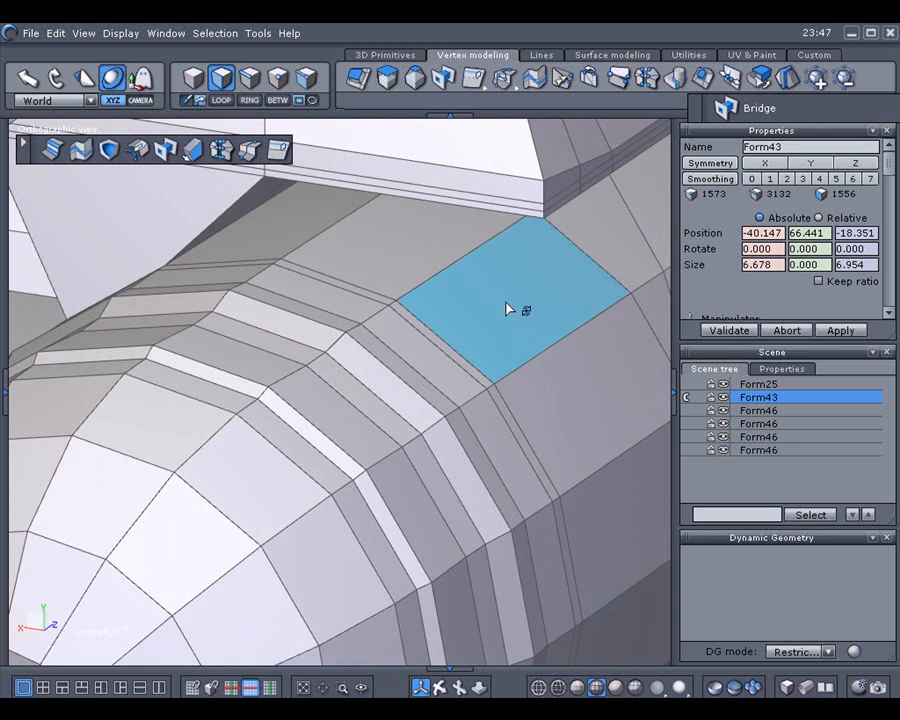
click(506, 309)
alt+drag(430, 311, 378, 300)
alt+drag(291, 275, 181, 227)
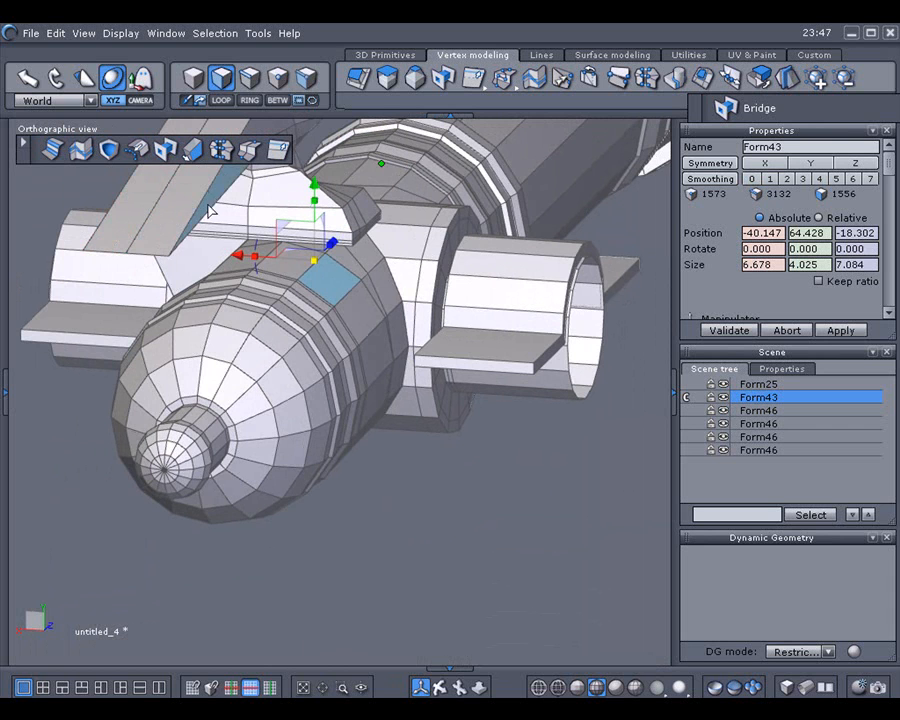
scroll(208, 205, down, 3)
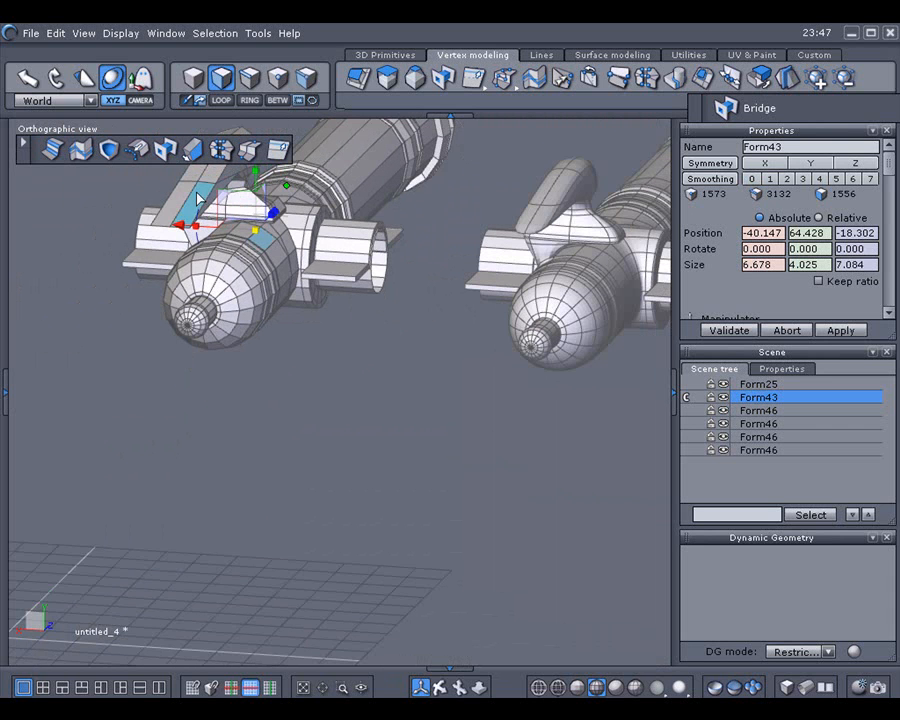
click(161, 148)
Select the two edges at the handle's tip and move them to about Y 71.4 and Z -45.1
middle_drag(241, 231, 52, 403)
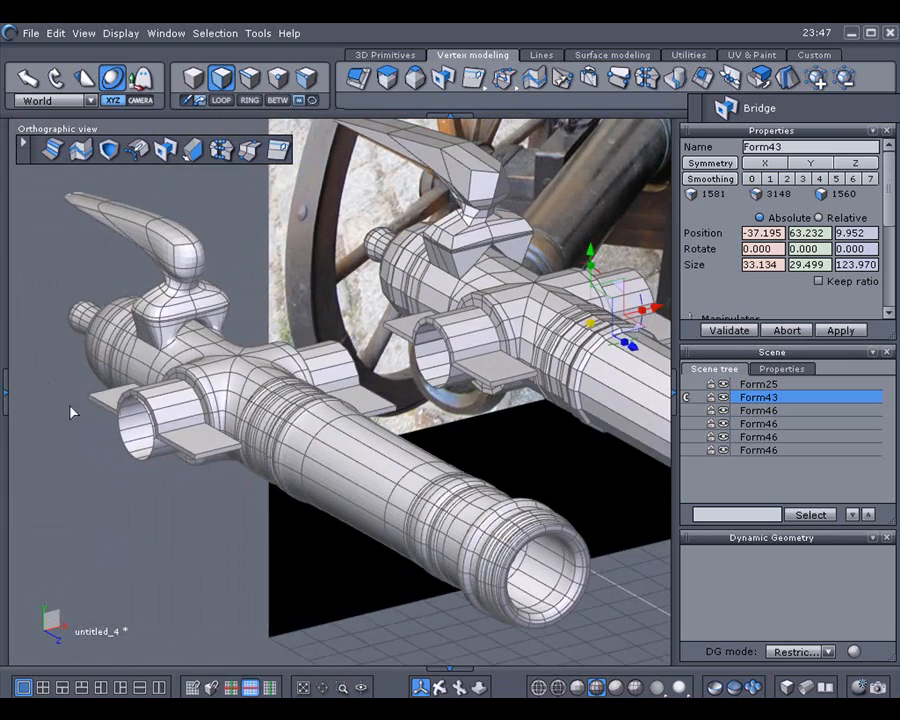
middle_drag(195, 488, 50, 466)
middle_drag(219, 360, 406, 349)
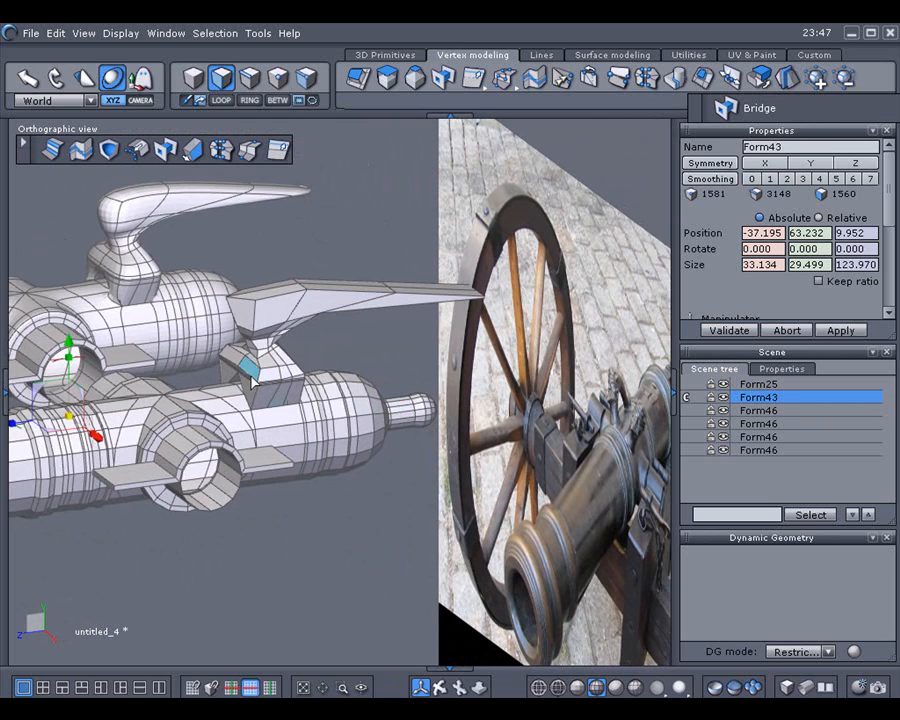
mouse_move(302, 392)
middle_down()
mouse_move(416, 344)
mouse_move(378, 354)
mouse_move(386, 394)
mouse_move(368, 402)
mouse_move(376, 394)
mouse_move(360, 386)
mouse_move(286, 381)
middle_up()
scroll(280, 330, up, 2)
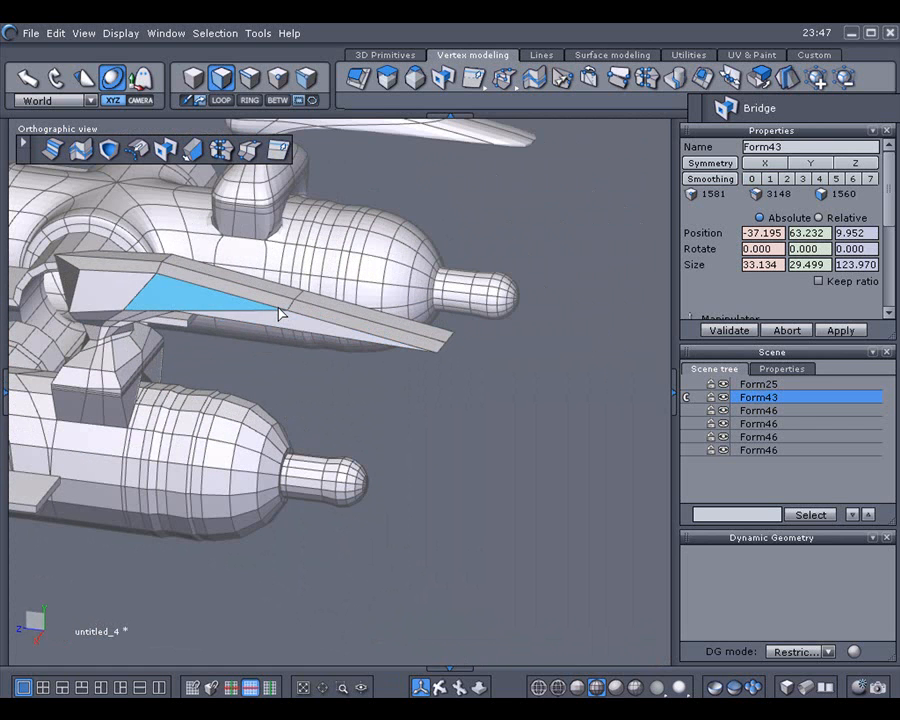
key(F3)
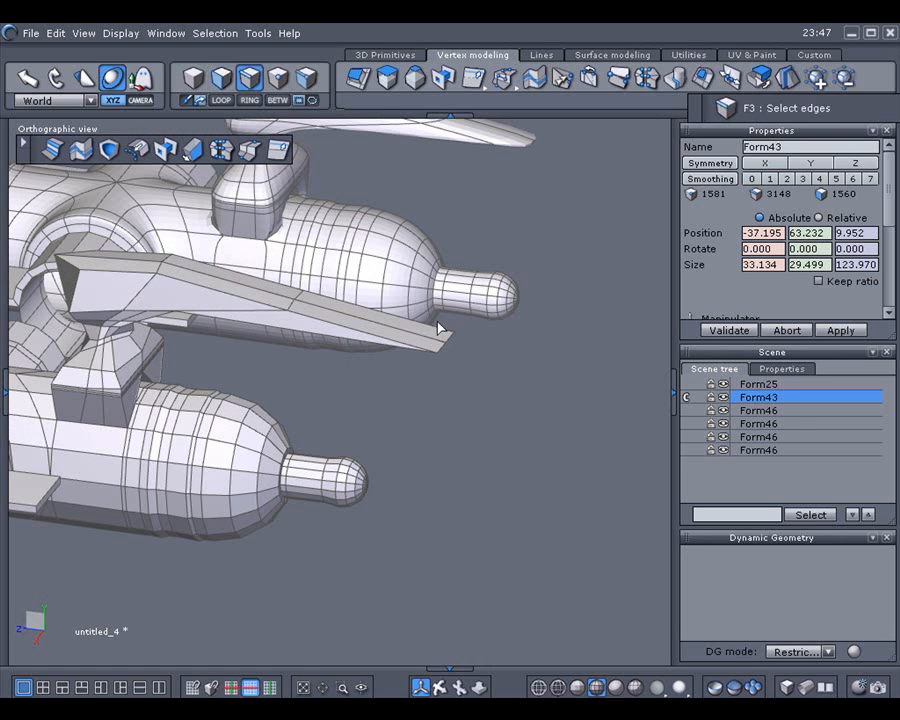
click(442, 350)
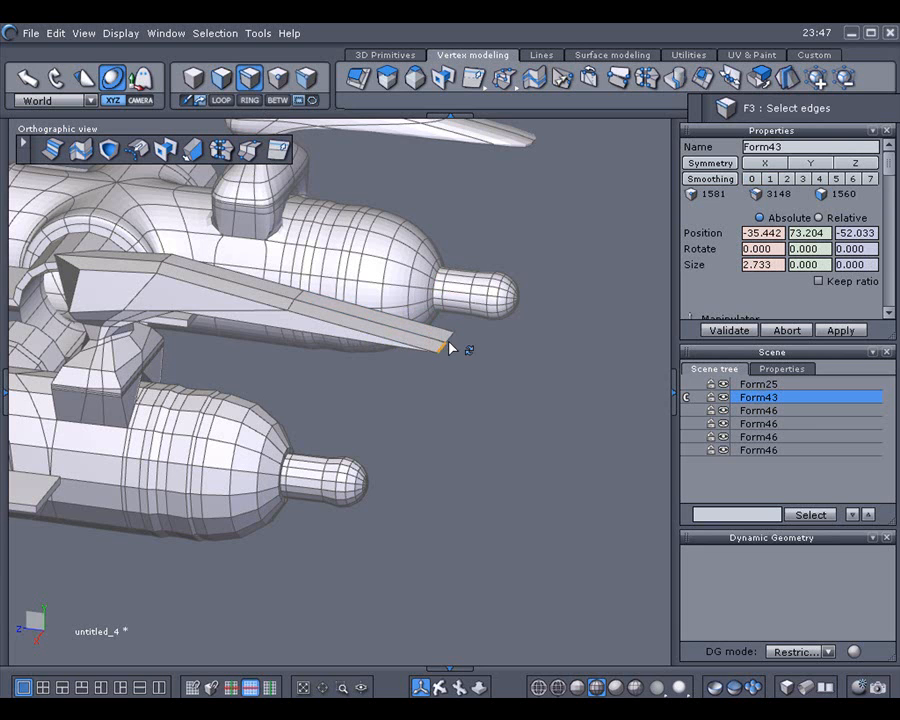
shift+click(446, 344)
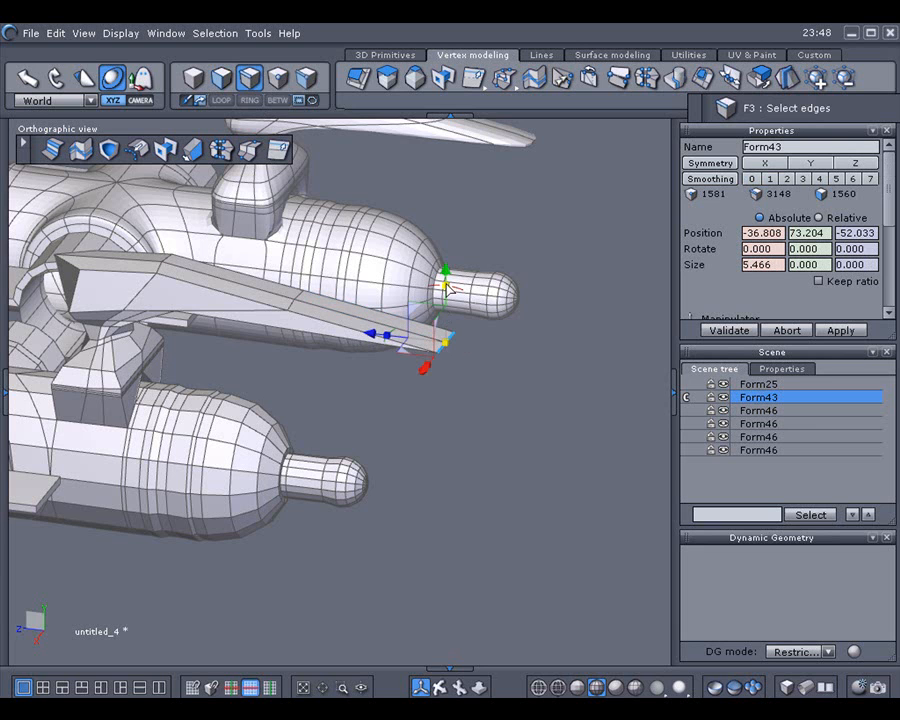
mouse_move(447, 293)
mouse_down()
mouse_move(447, 322)
mouse_move(446, 288)
mouse_up()
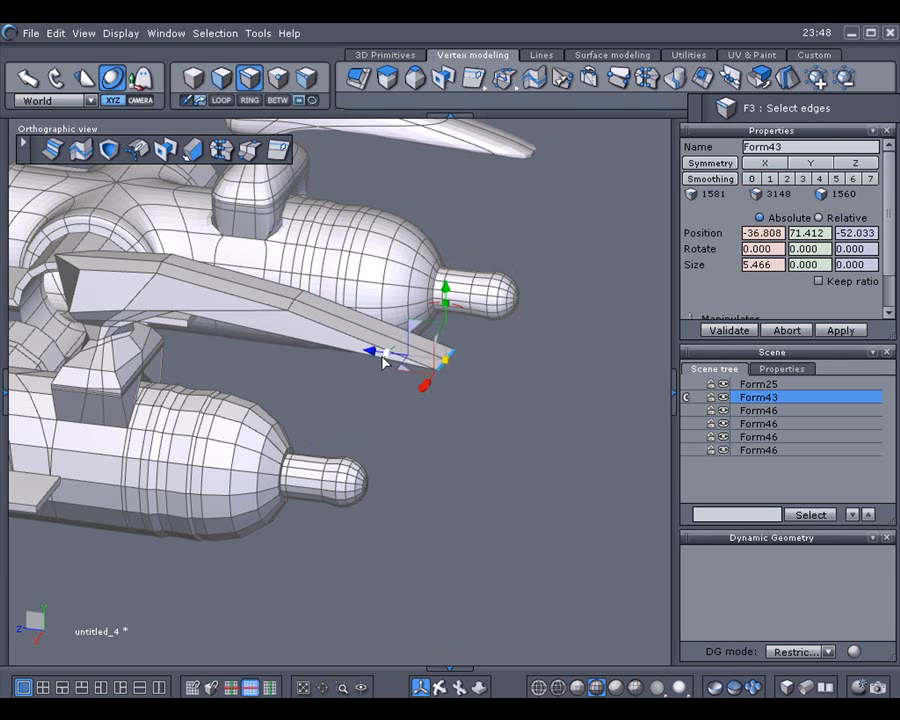
drag(374, 357, 304, 334)
Average-weld all points of the joined barrel and handle with a distance threshold of 0.005
scroll(467, 422, down, 3)
middle_drag(464, 436, 577, 450)
middle_drag(366, 553, 387, 346)
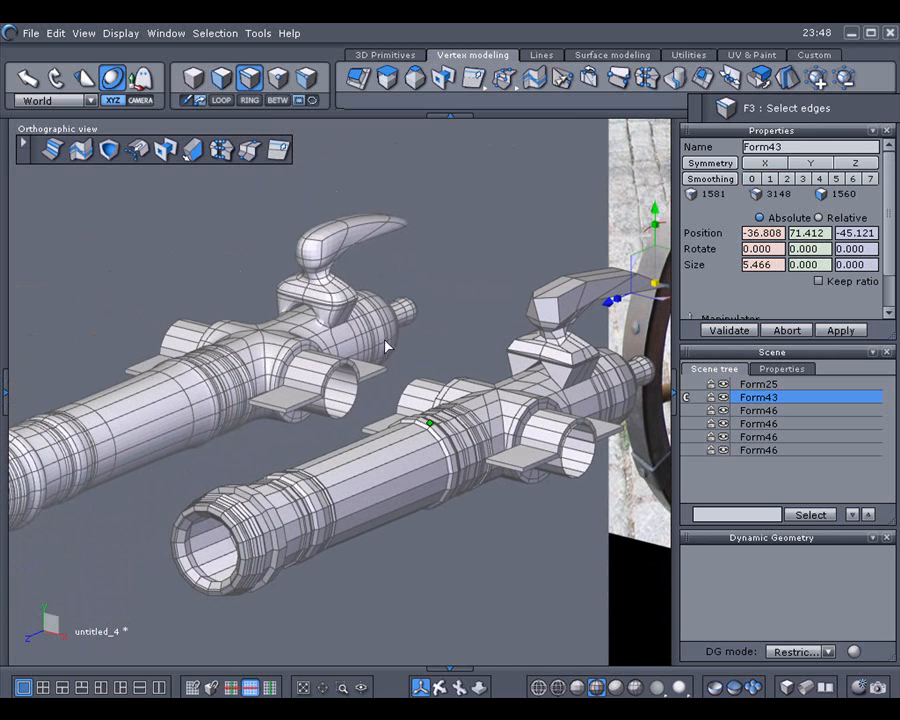
click(222, 150)
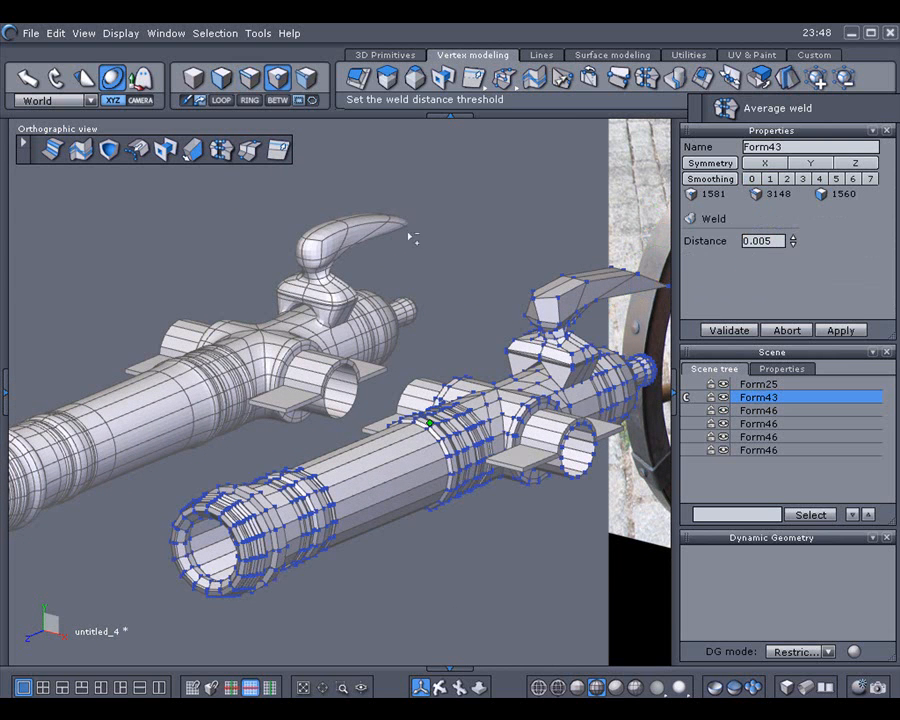
click(727, 333)
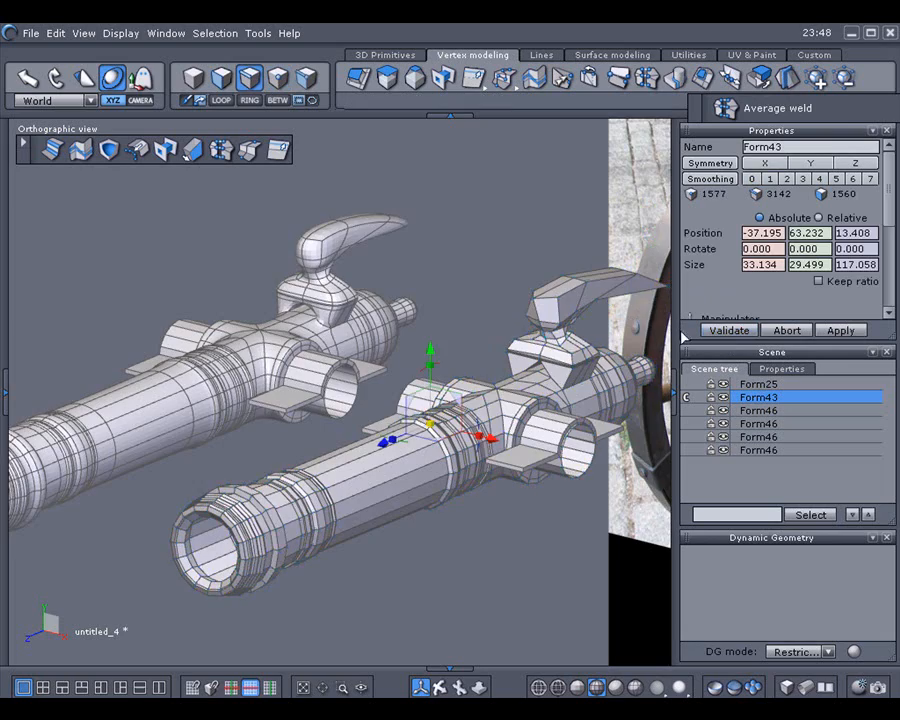
Examine the smoothed barrel where the handle's two legs join it, then review the whole model beside its low-poly version
scroll(290, 330, up, 4)
middle_drag(186, 232, 249, 237)
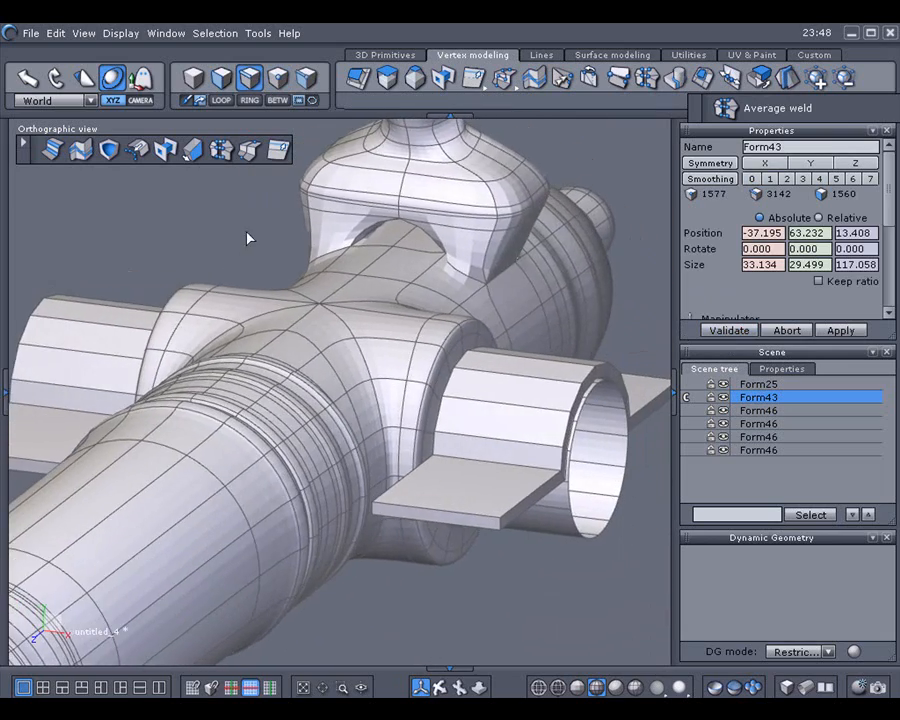
scroll(287, 342, down, 5)
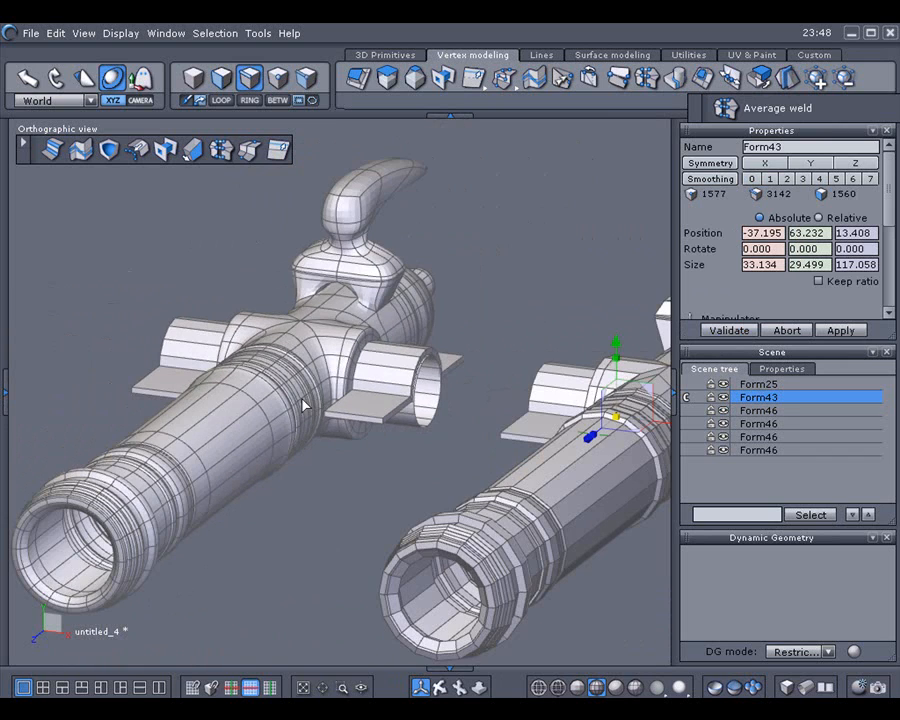
middle_drag(360, 382, 352, 253)
scroll(371, 333, down, 3)
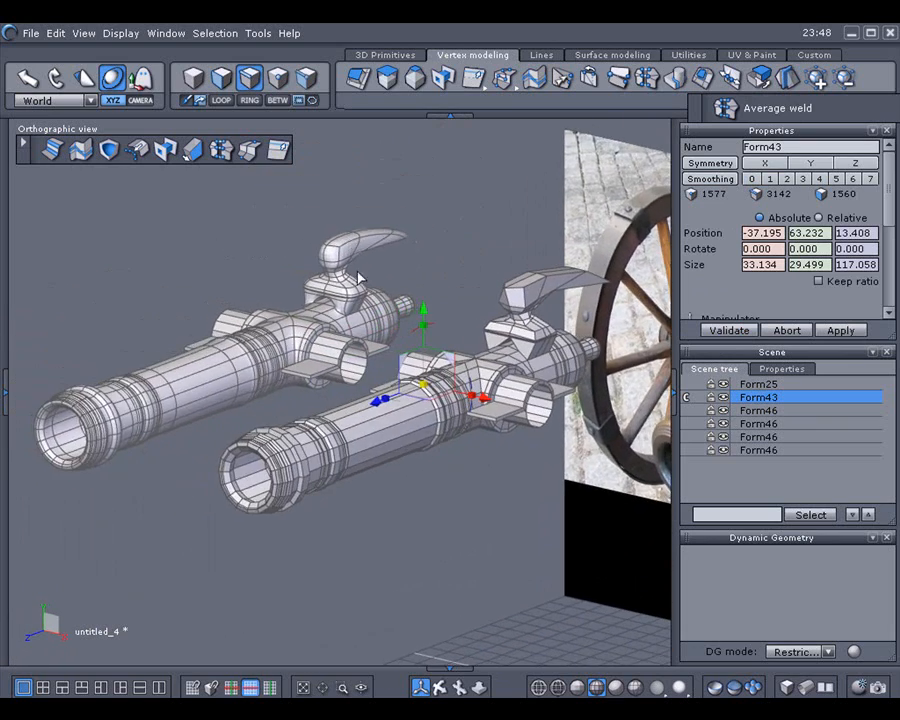
scroll(367, 297, down, 2)
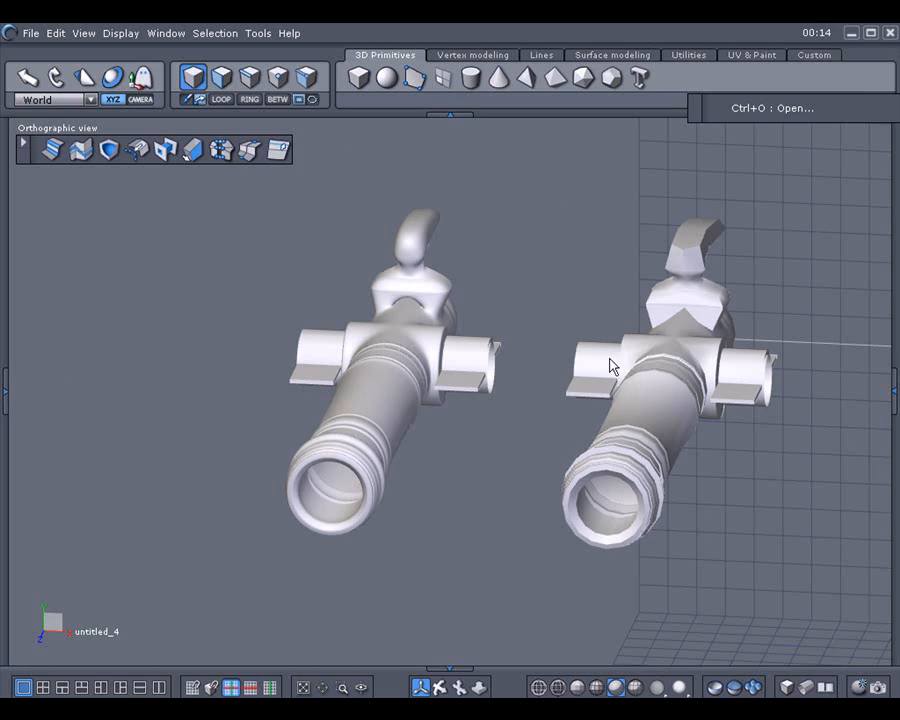
Compare the smoothed and low-poly barrels from several angles, with wireframe shading and with plain smooth shading
middle_drag(613, 366, 757, 354)
middle_drag(390, 341, 460, 342)
middle_drag(521, 303, 450, 292)
scroll(450, 292, down, 2)
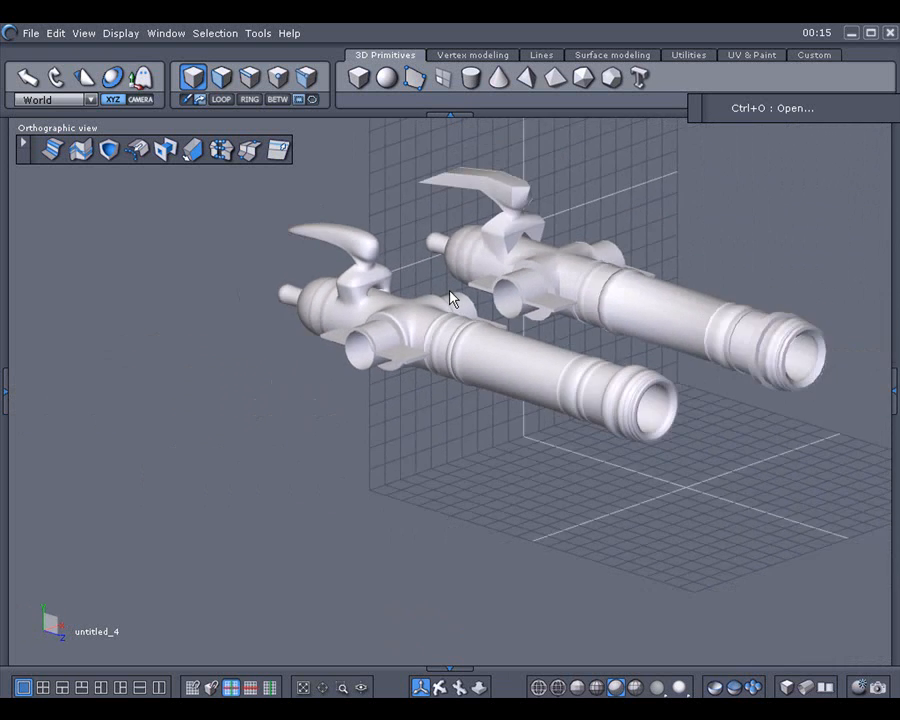
click(600, 688)
middle_drag(593, 630, 531, 653)
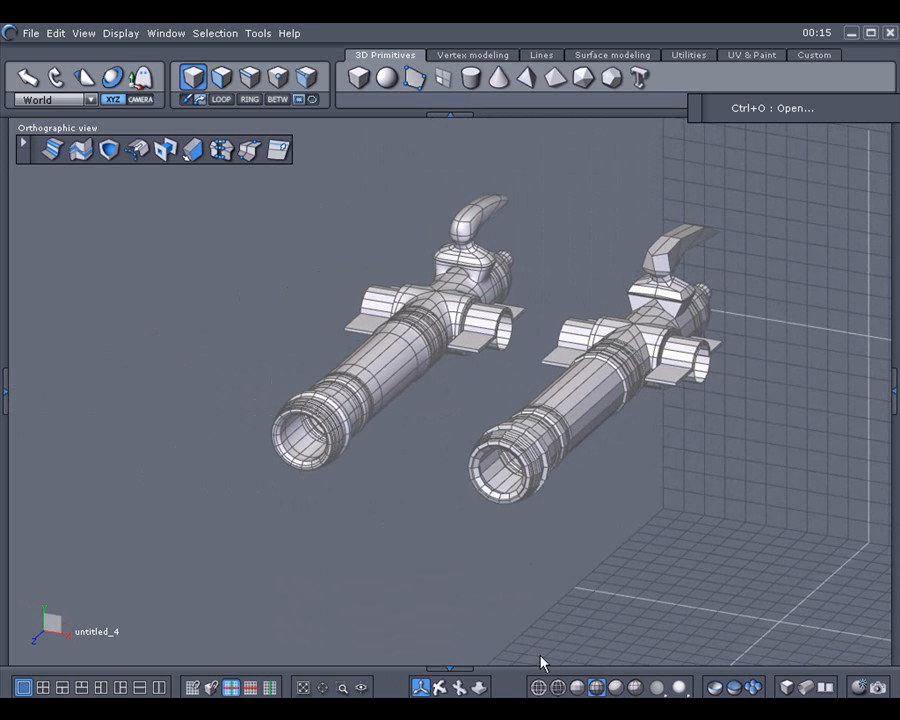
click(615, 687)
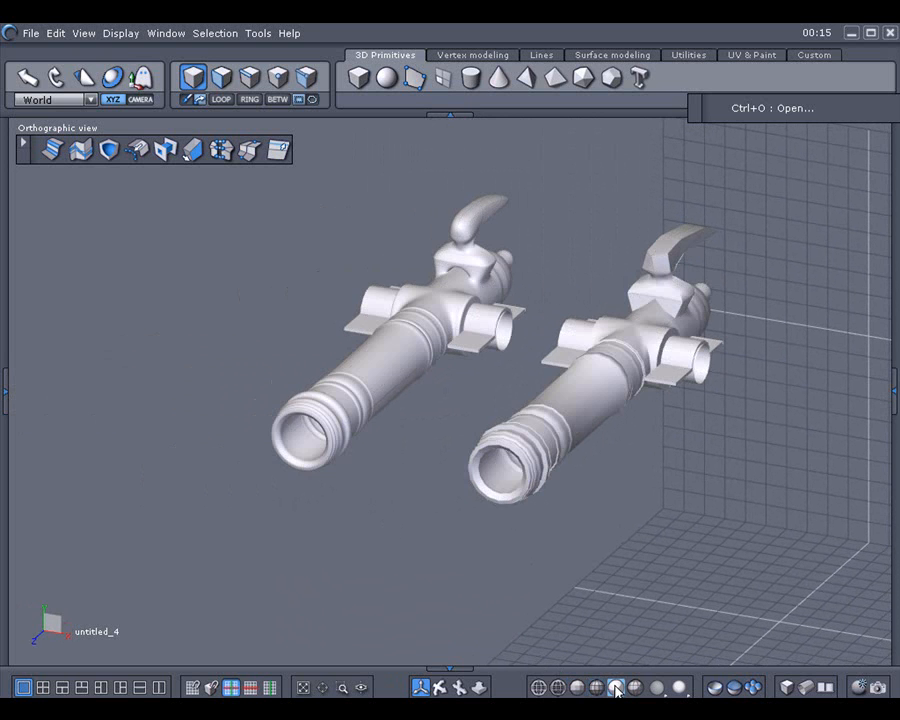
mouse_move(606, 603)
middle_down()
mouse_move(583, 561)
mouse_move(475, 561)
mouse_move(699, 558)
mouse_move(547, 540)
mouse_move(675, 539)
mouse_move(542, 541)
mouse_move(327, 521)
mouse_move(355, 476)
mouse_move(416, 462)
mouse_move(364, 501)
middle_up()
scroll(364, 490, up, 5)
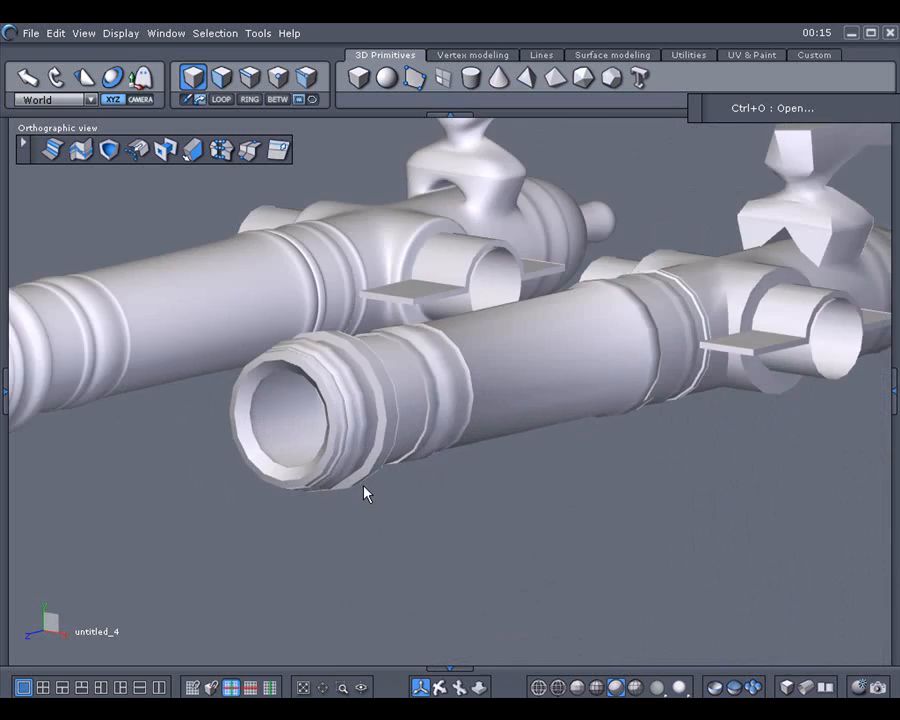